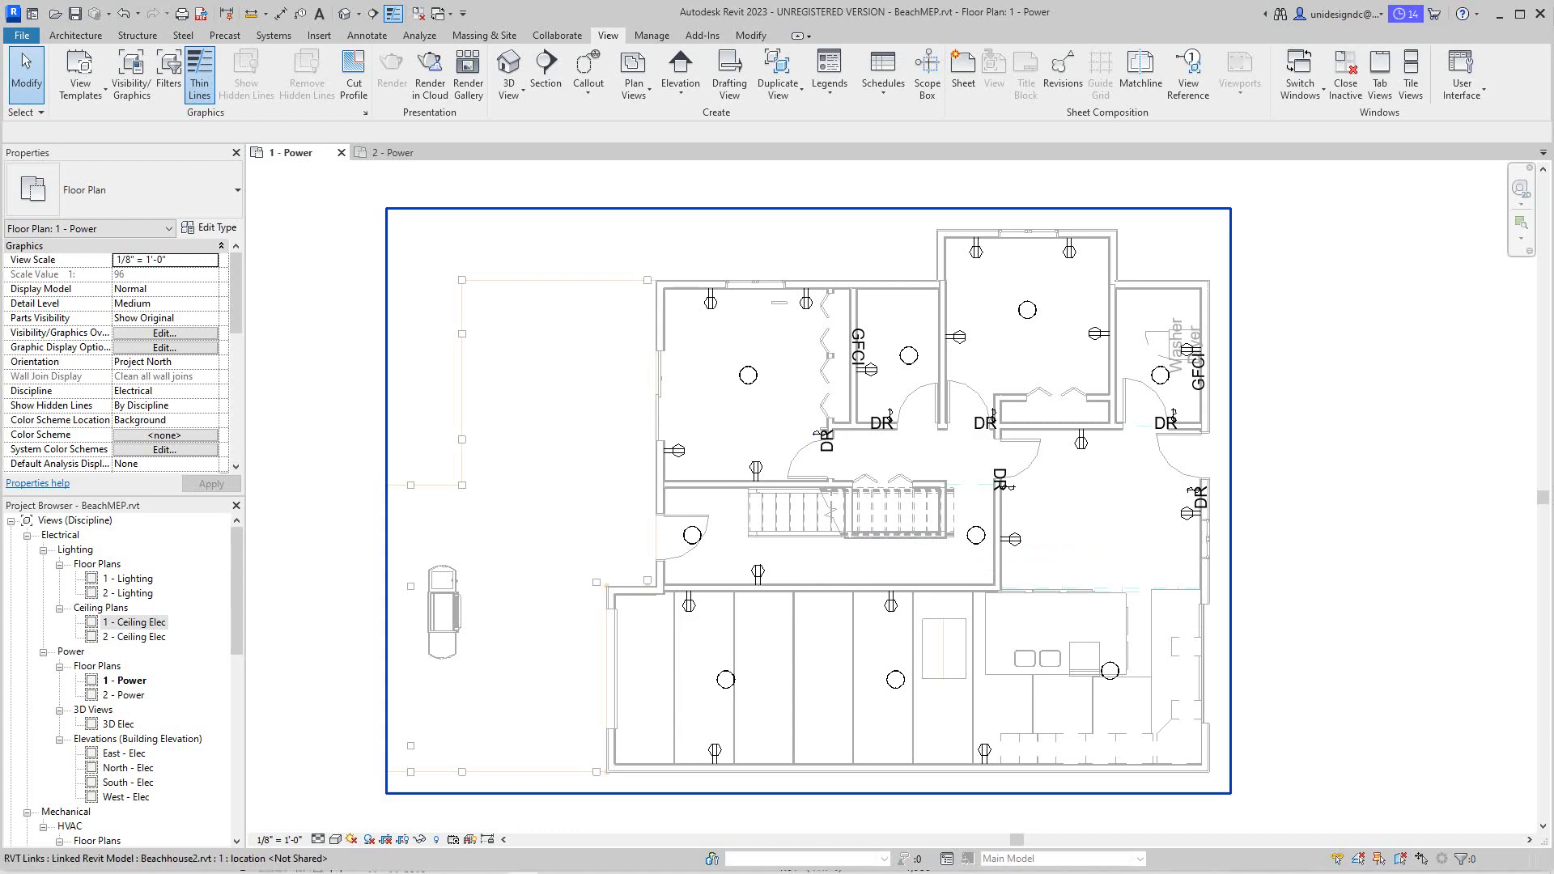
- Tag all untagged rooms in the 1 - Power plan with the Room Tag, including elements from linked files
scroll(963, 541, "down", 2)
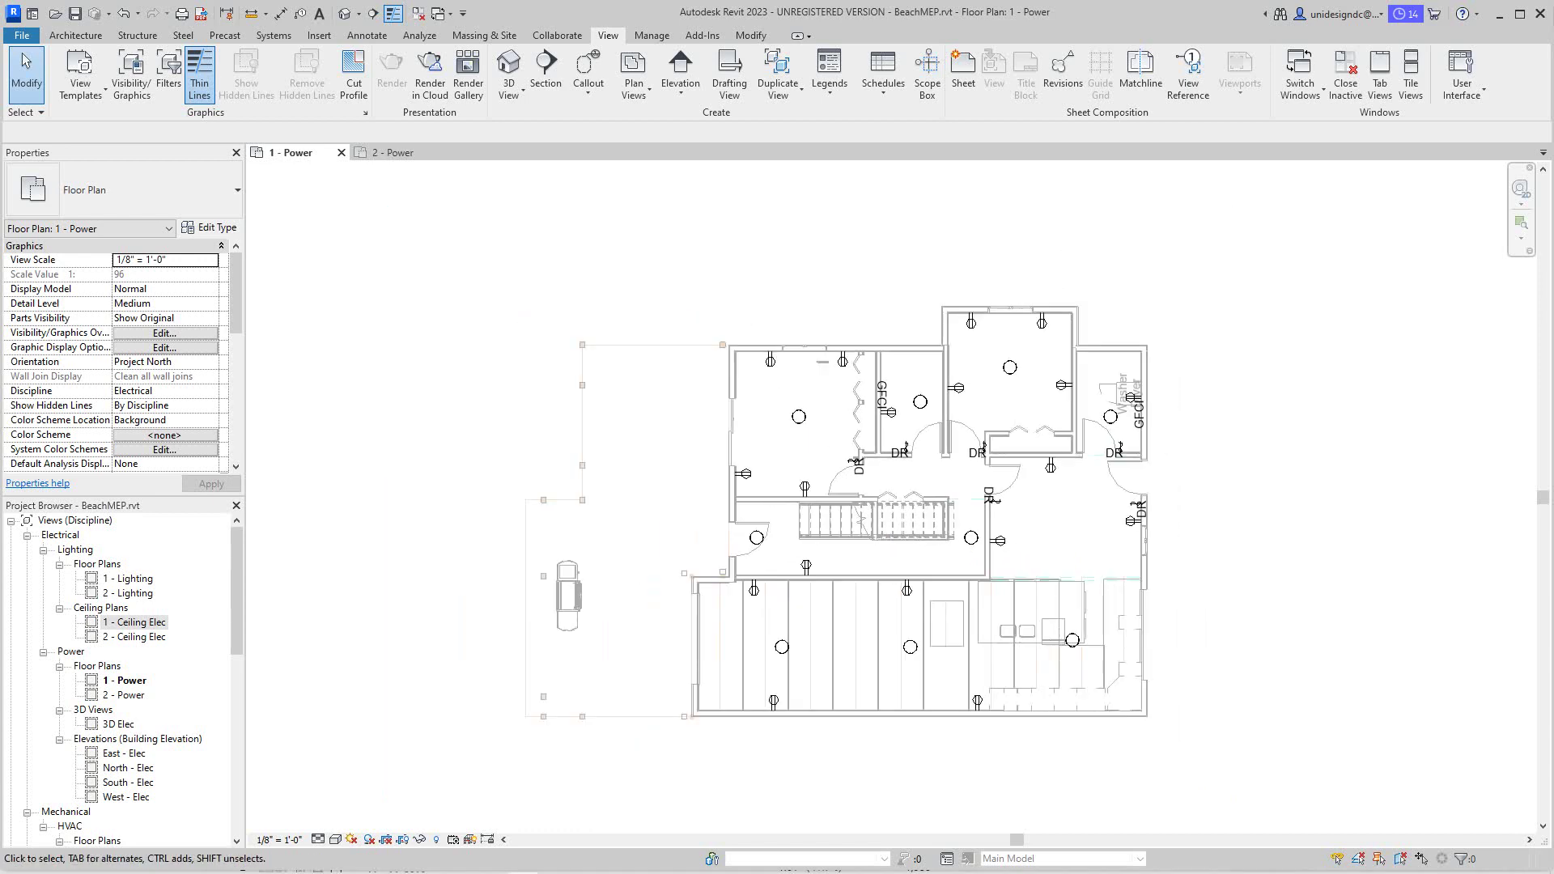
middle_click(963, 540)
scroll(692, 413, "up", 1)
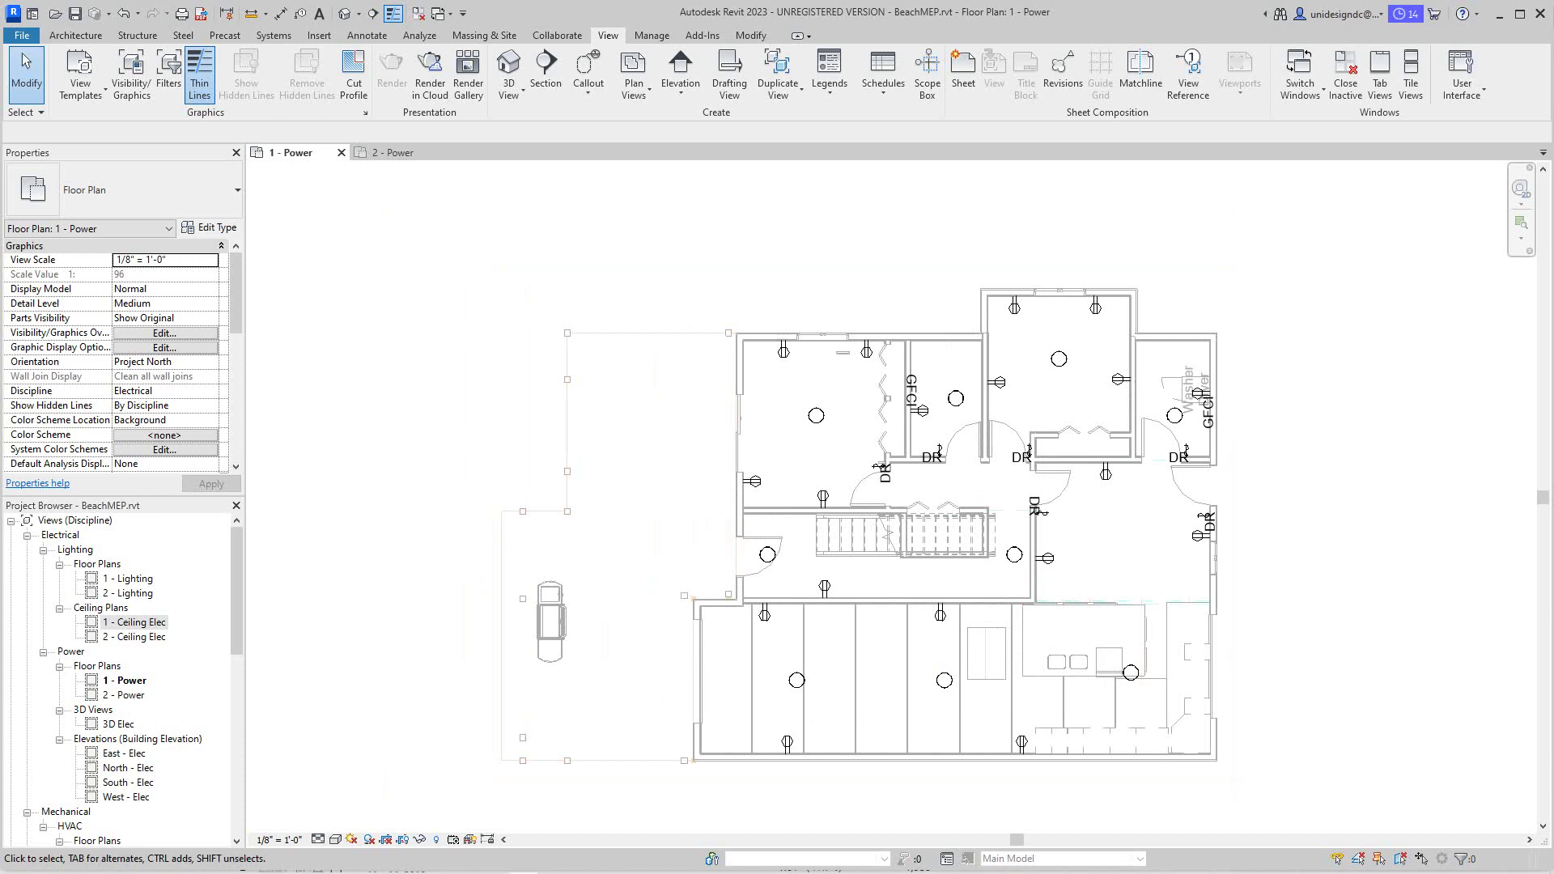
left_click(367, 35)
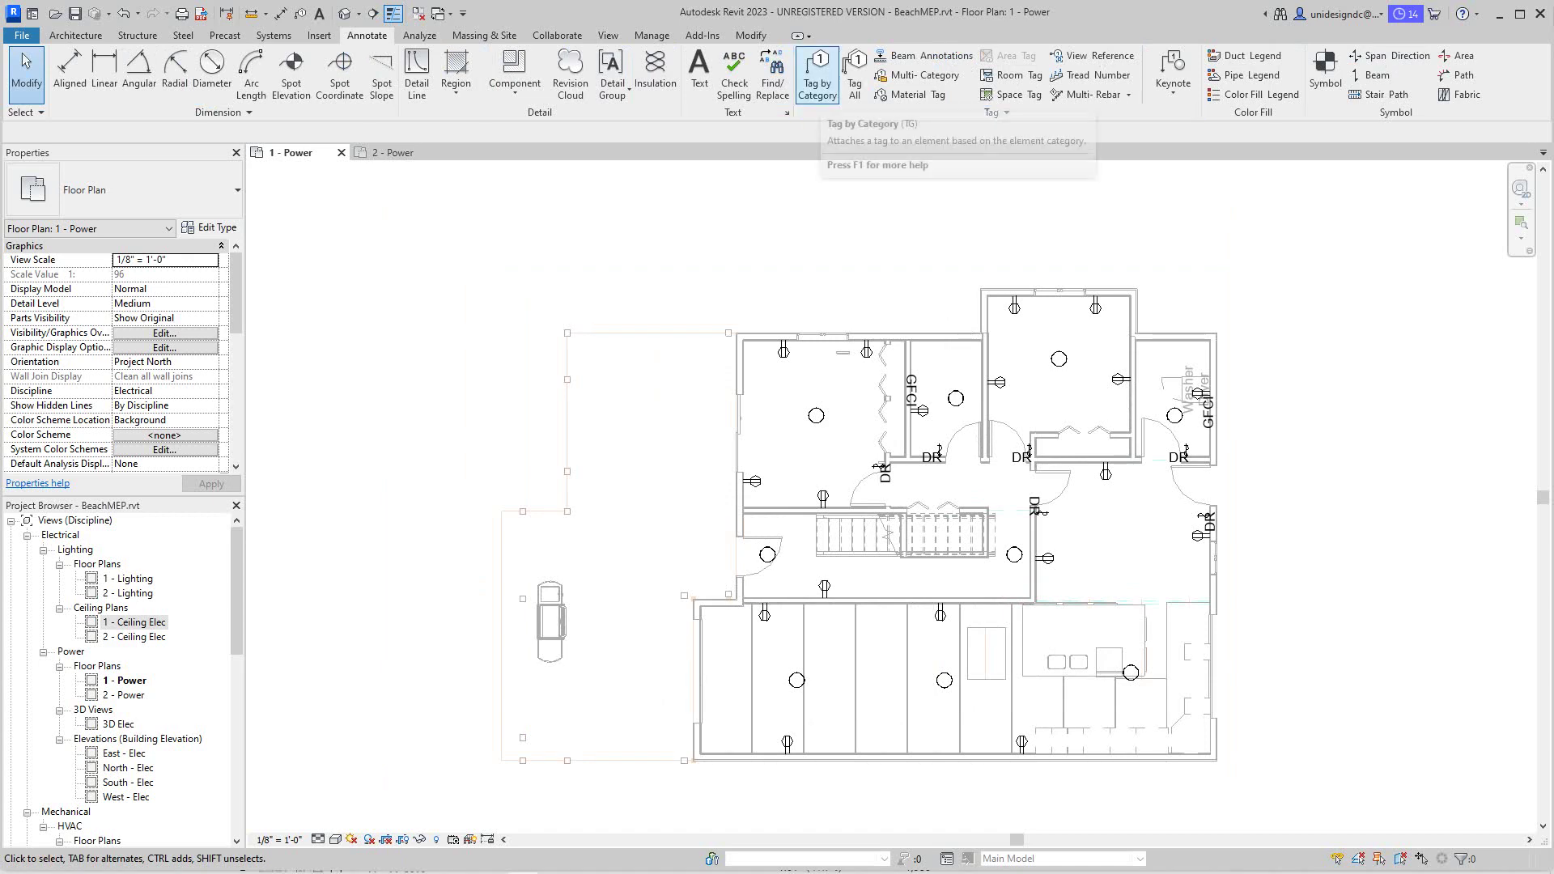
left_click(855, 77)
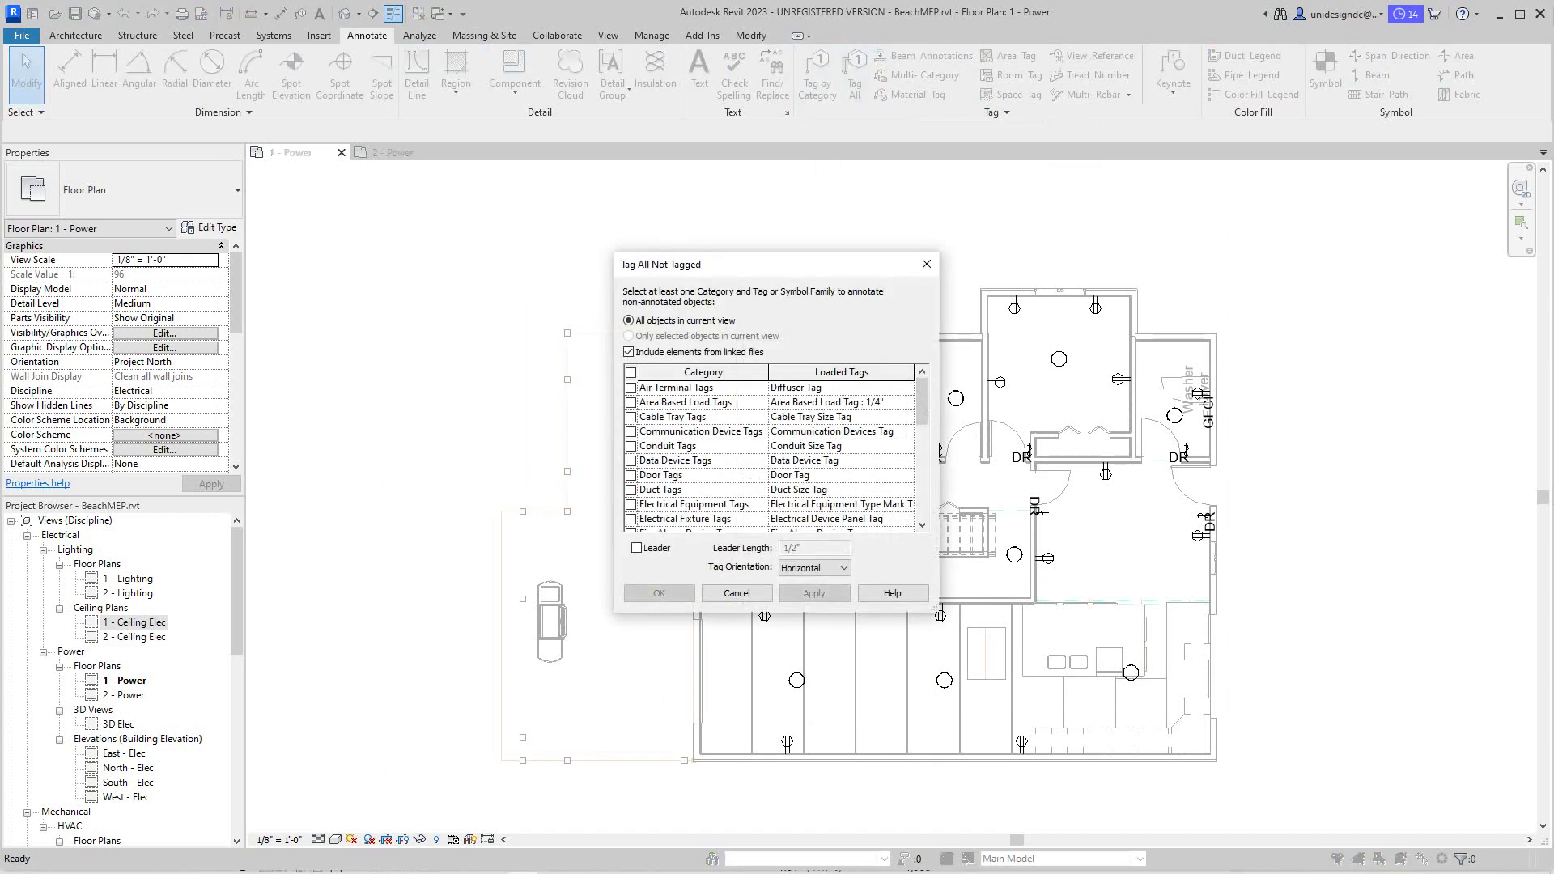
scroll(769, 453, "down", 8)
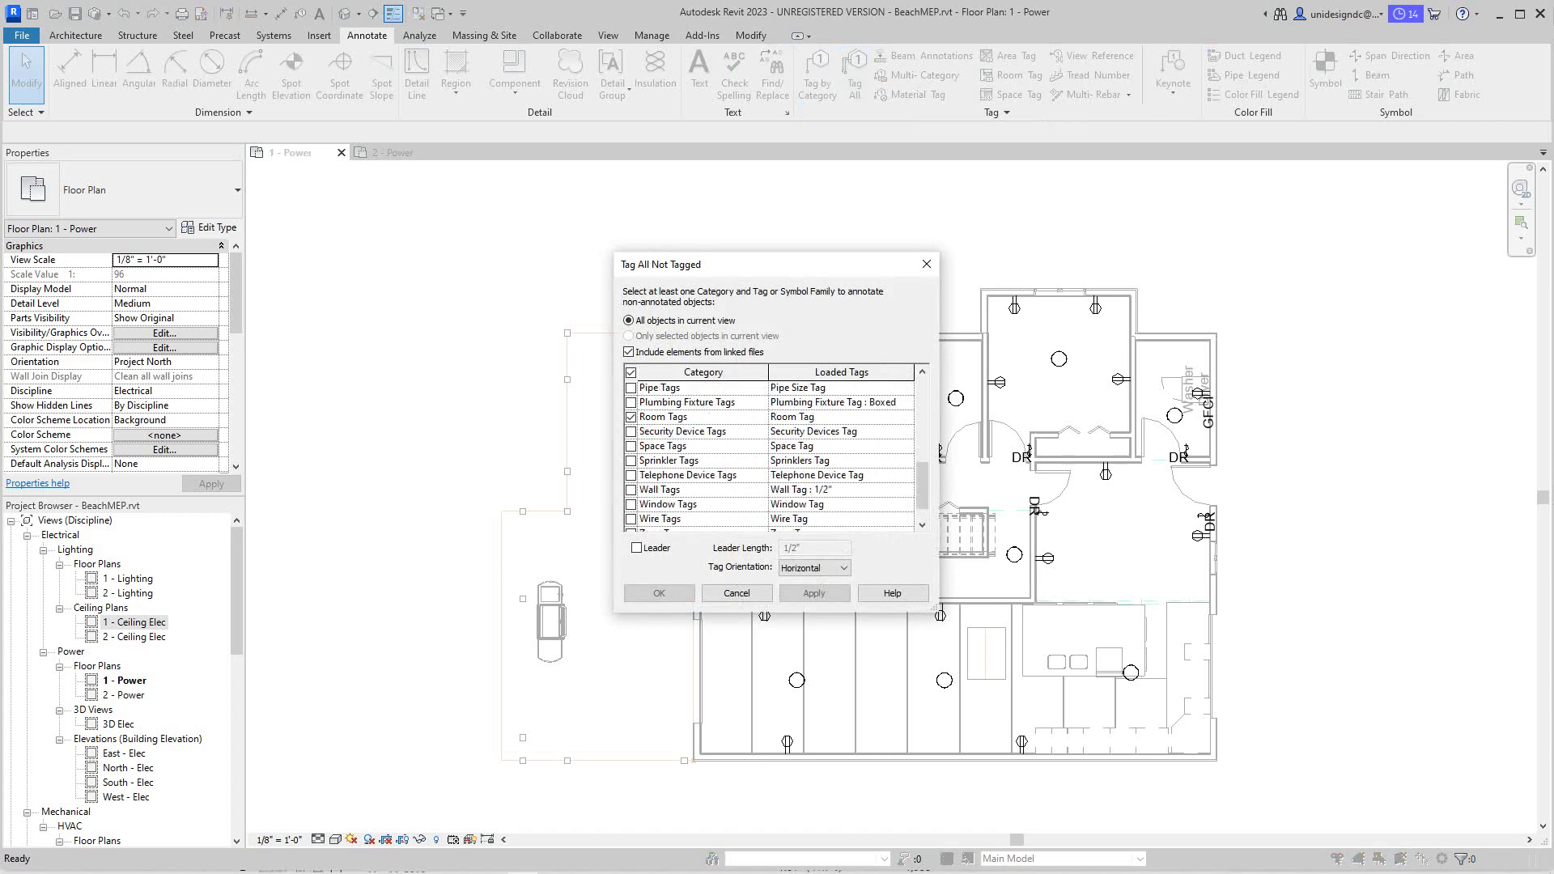
scroll(770, 453, "up", 3)
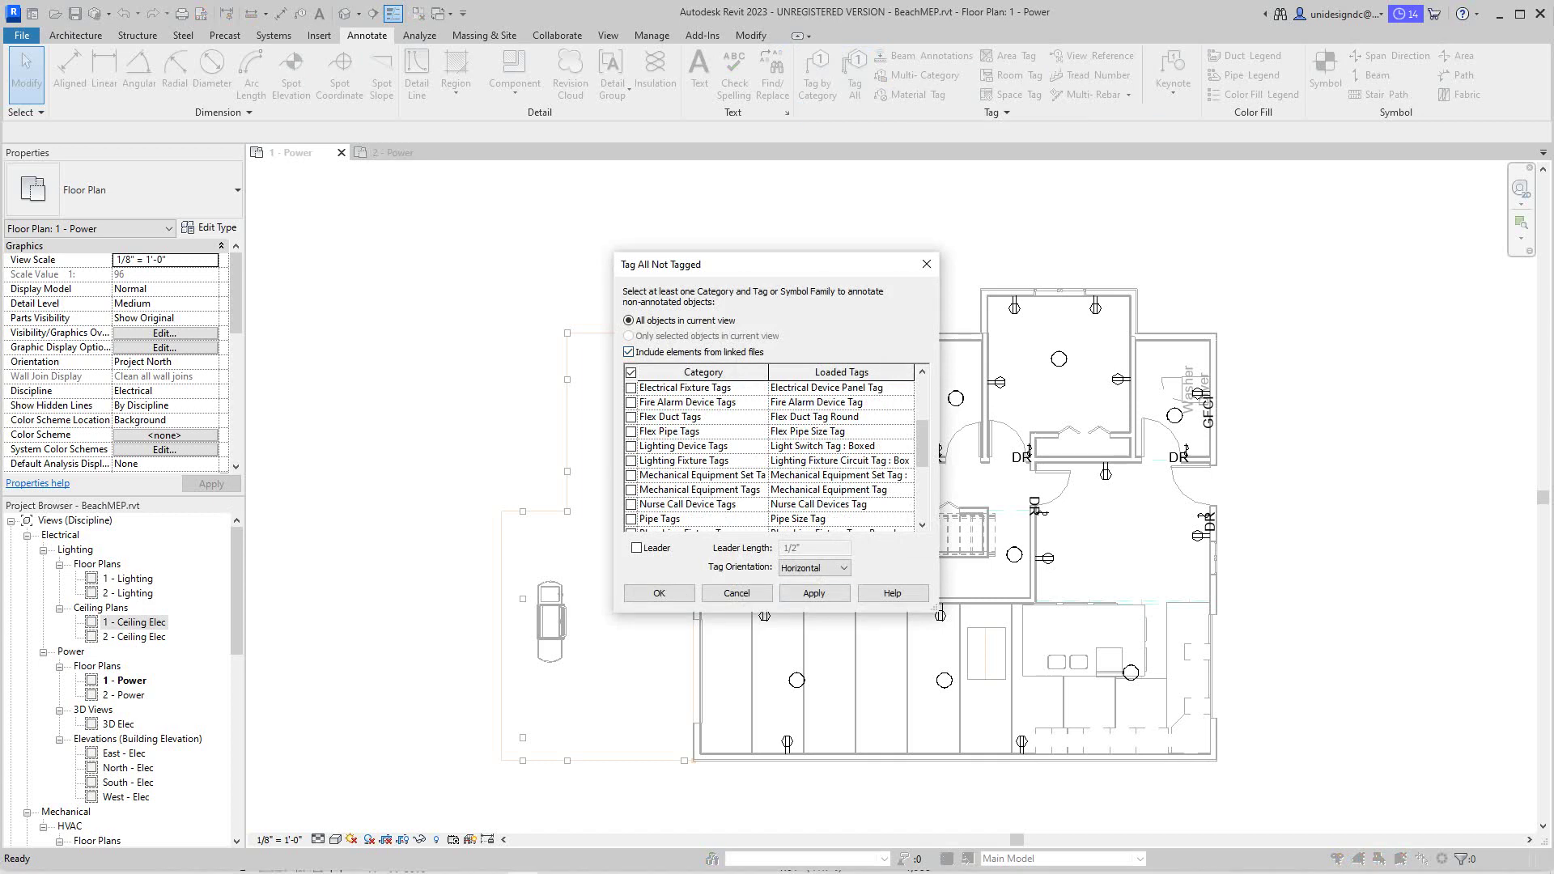
left_click(815, 594)
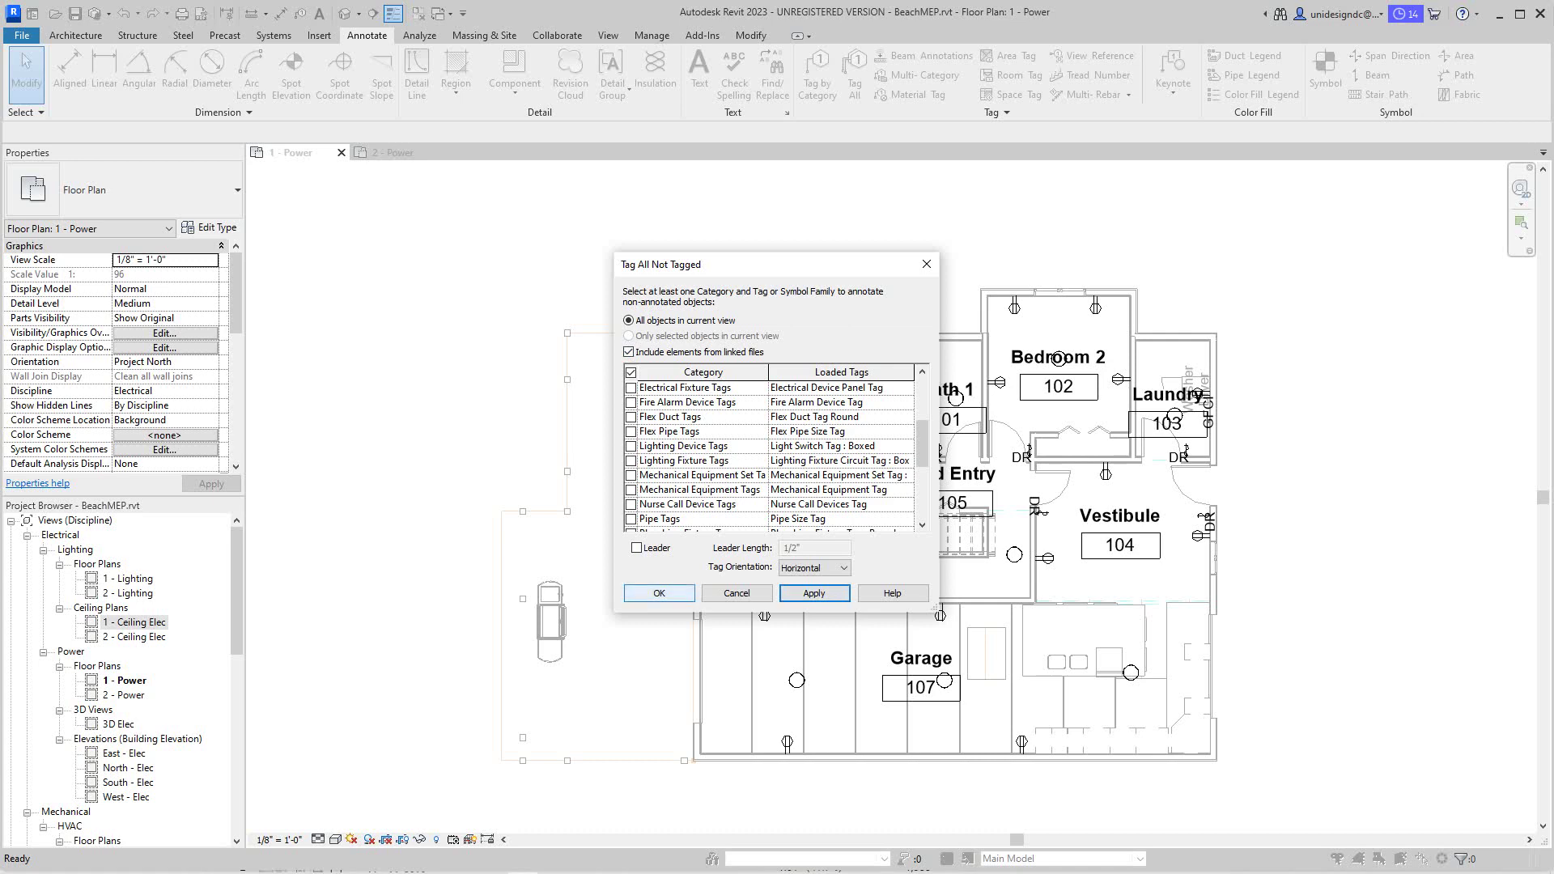
left_click(659, 594)
scroll(1058, 592, "up", 1)
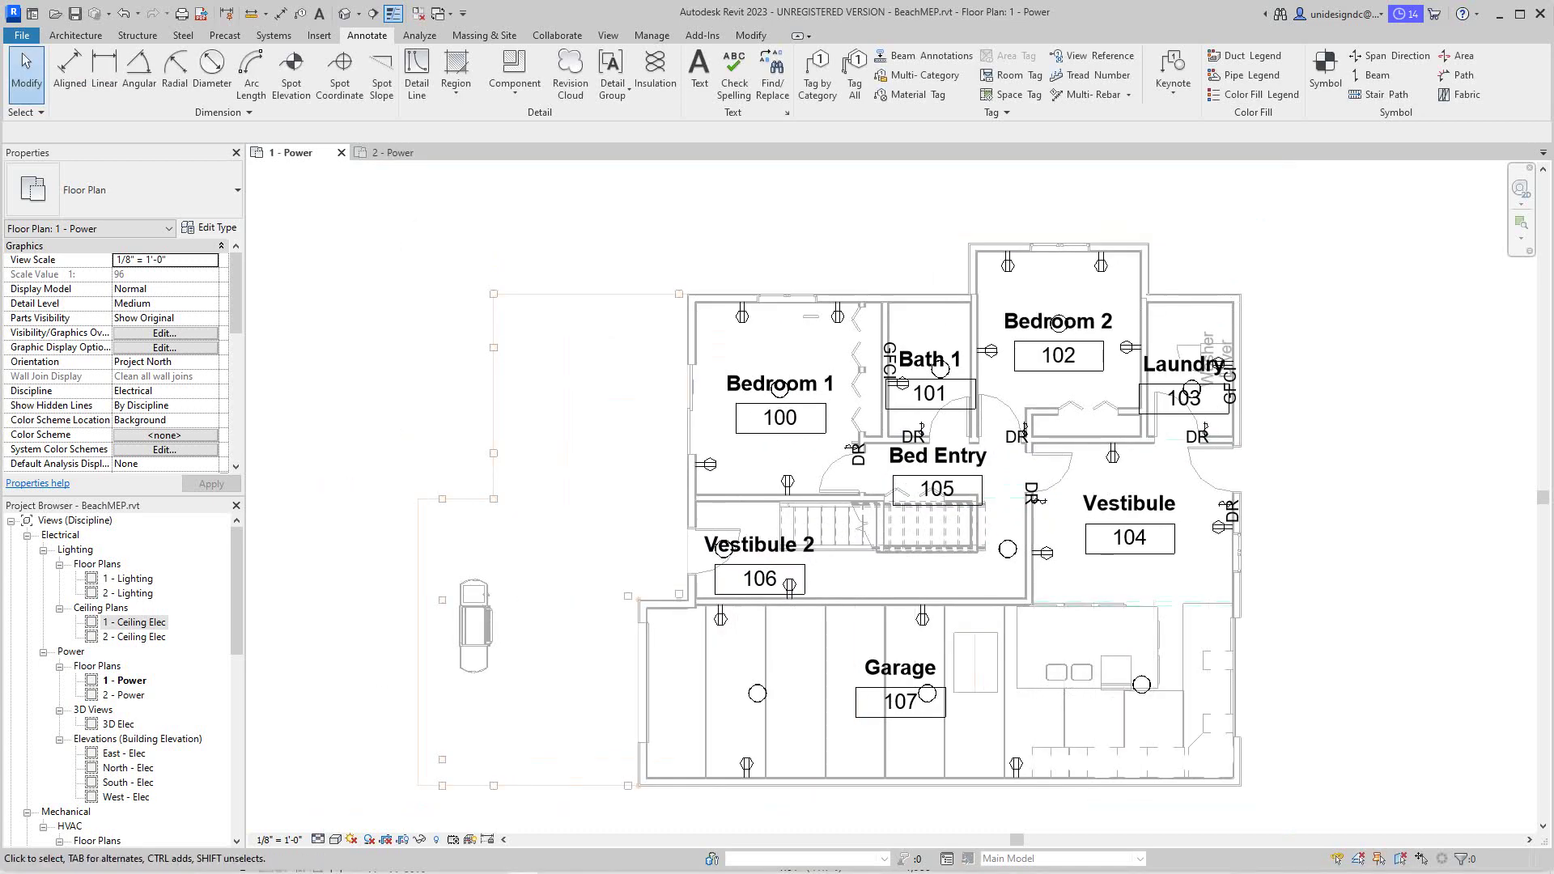
- Set the 1 - Power plan's view scale to 3/16" = 1'-0"
left_click(278, 840)
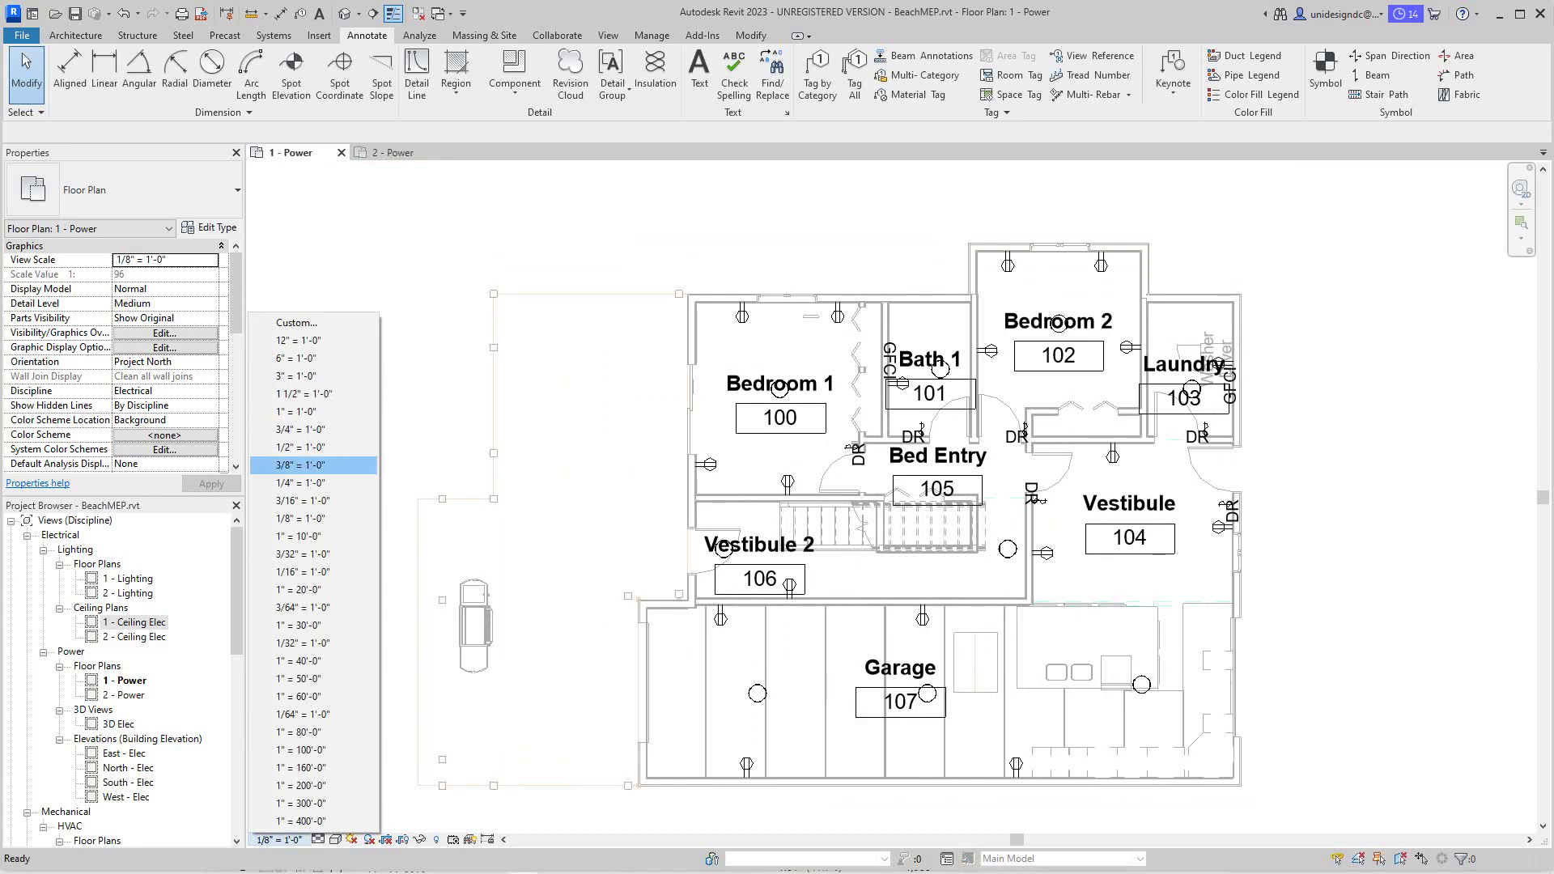
left_click(300, 500)
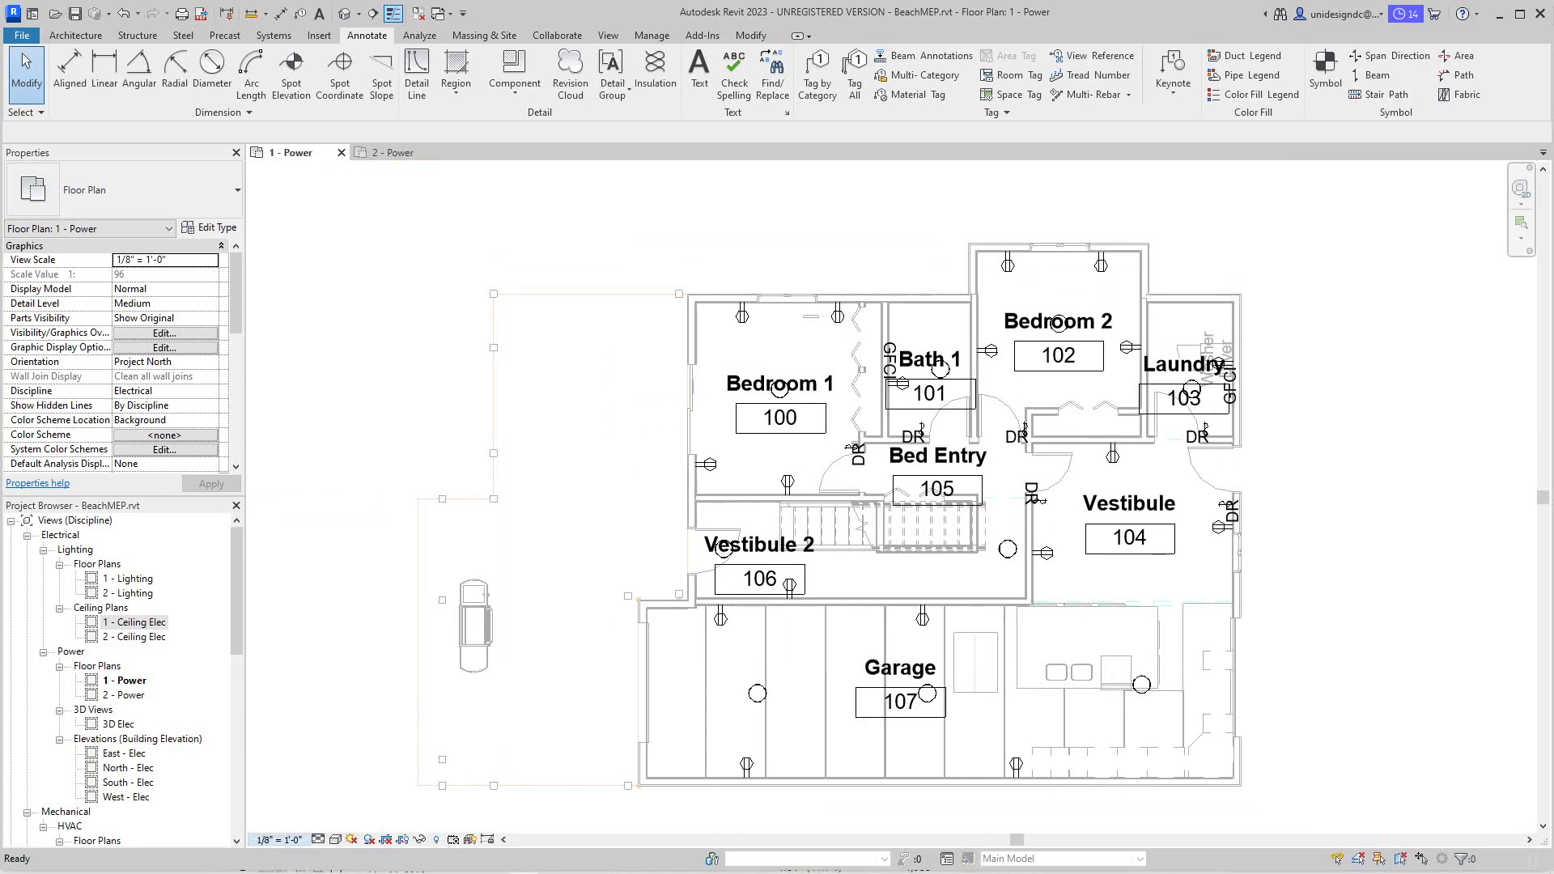
scroll(1148, 520, "up", 3)
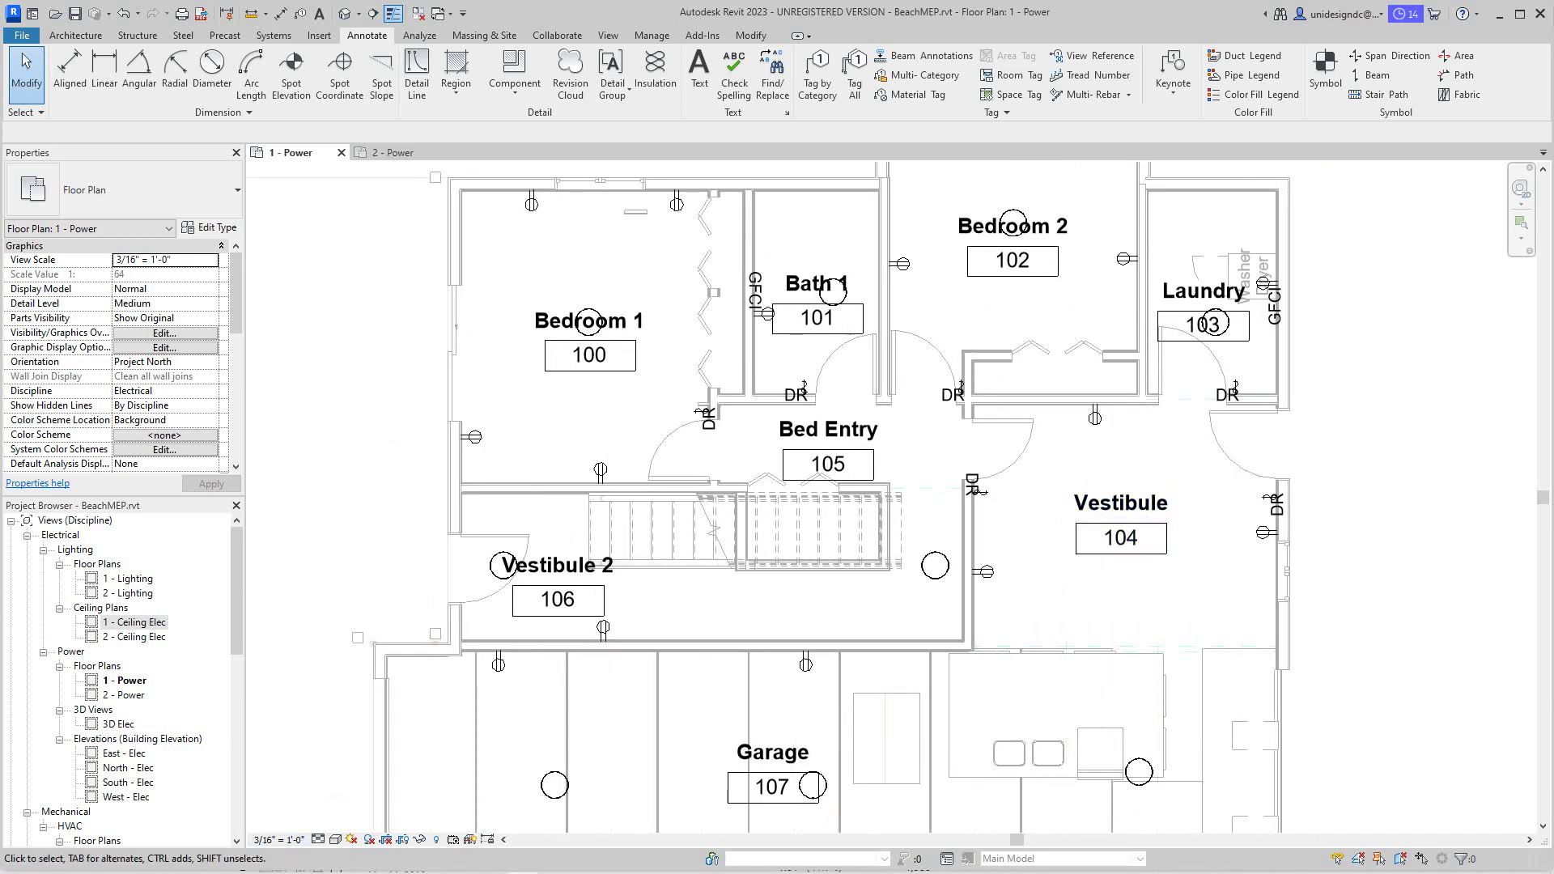
scroll(939, 550, "down", 1)
middle_click_drag(939, 550, 935, 577)
scroll(921, 558, "down", 1)
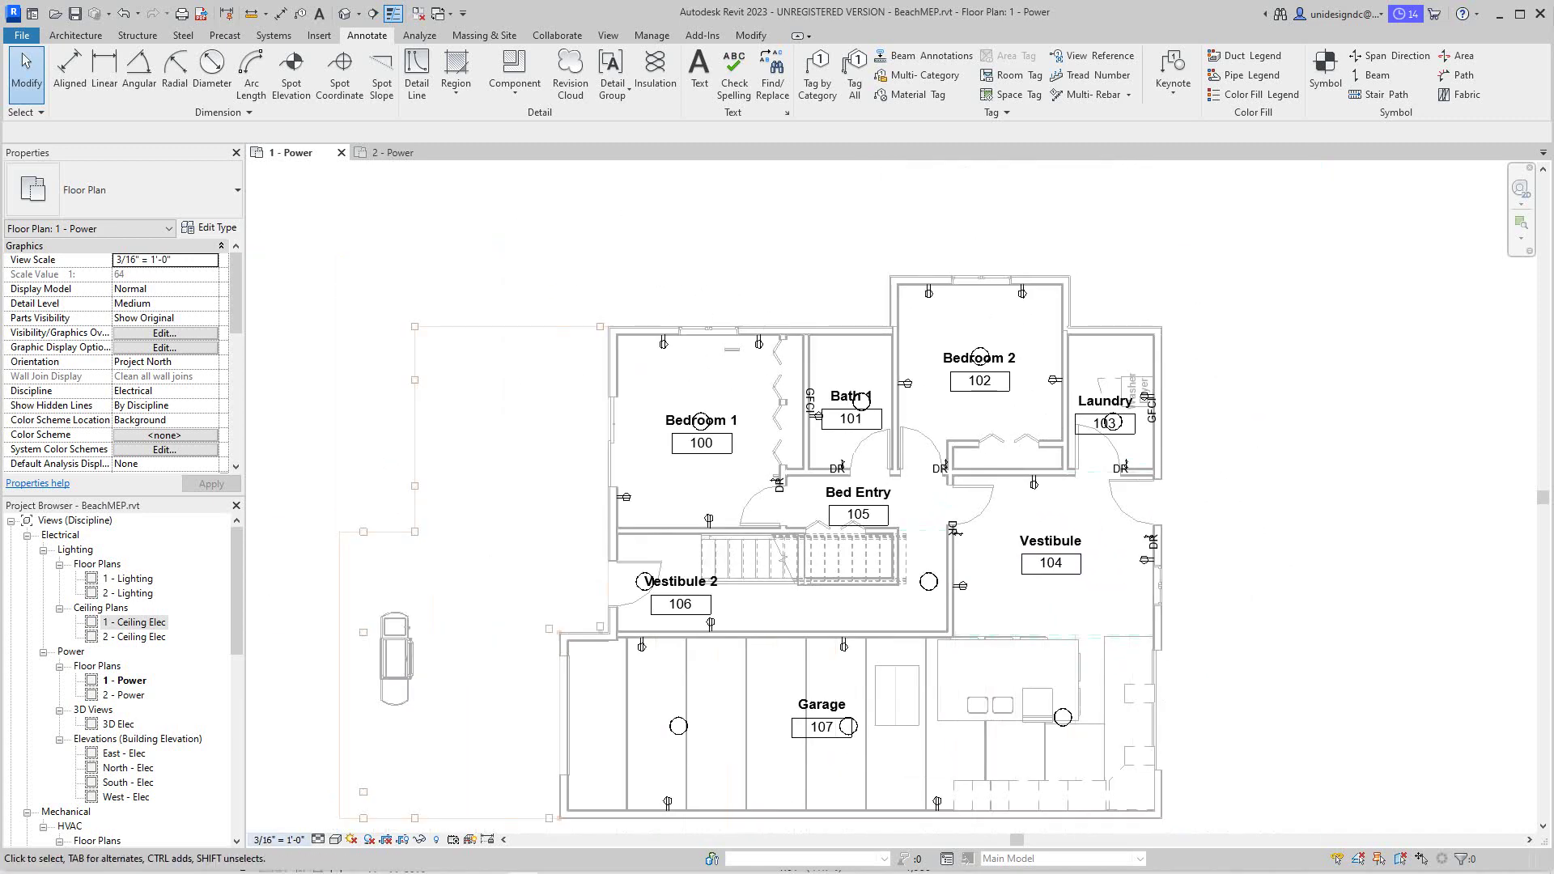
- Set the 1 - Power plan's view scale to 1/4" = 1'-0"
left_click(279, 840)
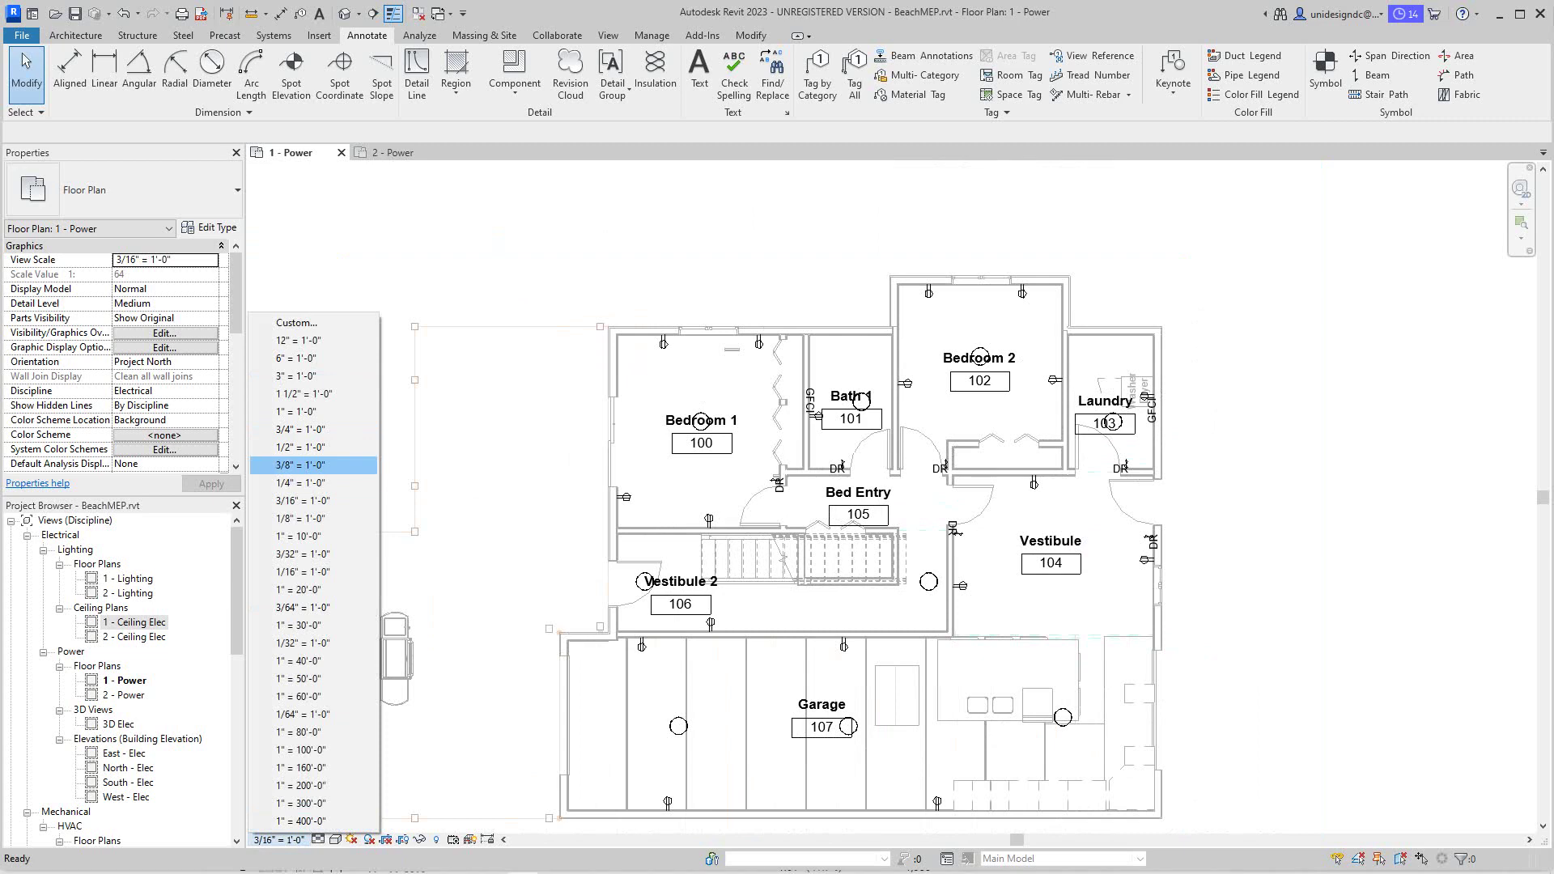
left_click(299, 483)
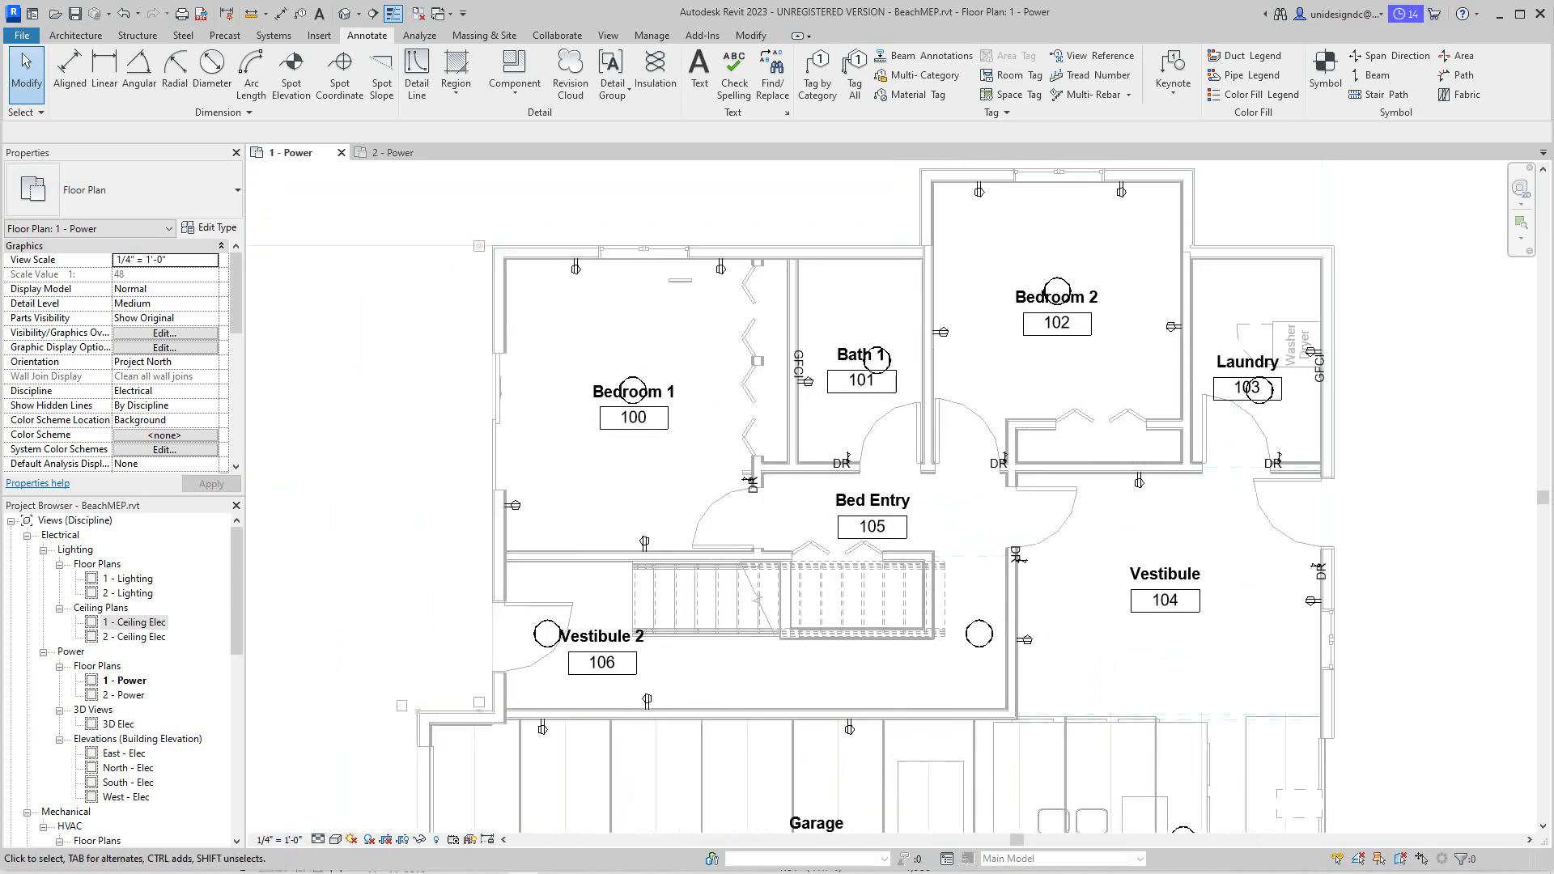
scroll(1012, 477, "down", 2)
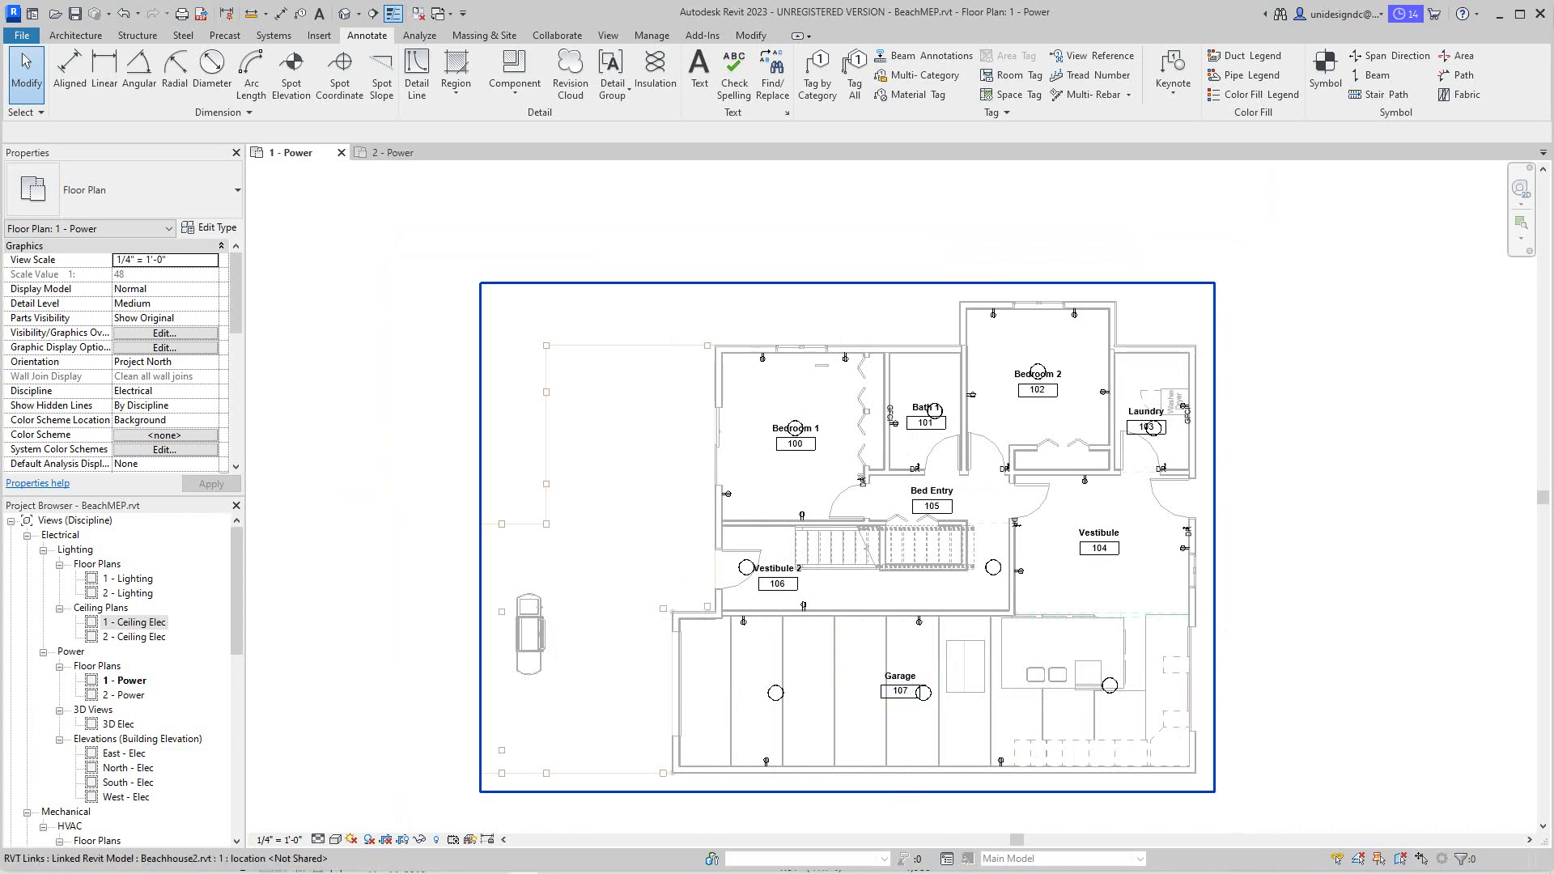
scroll(970, 639, "up", 2)
middle_click_drag(970, 640, 971, 640)
scroll(971, 641, "down", 1)
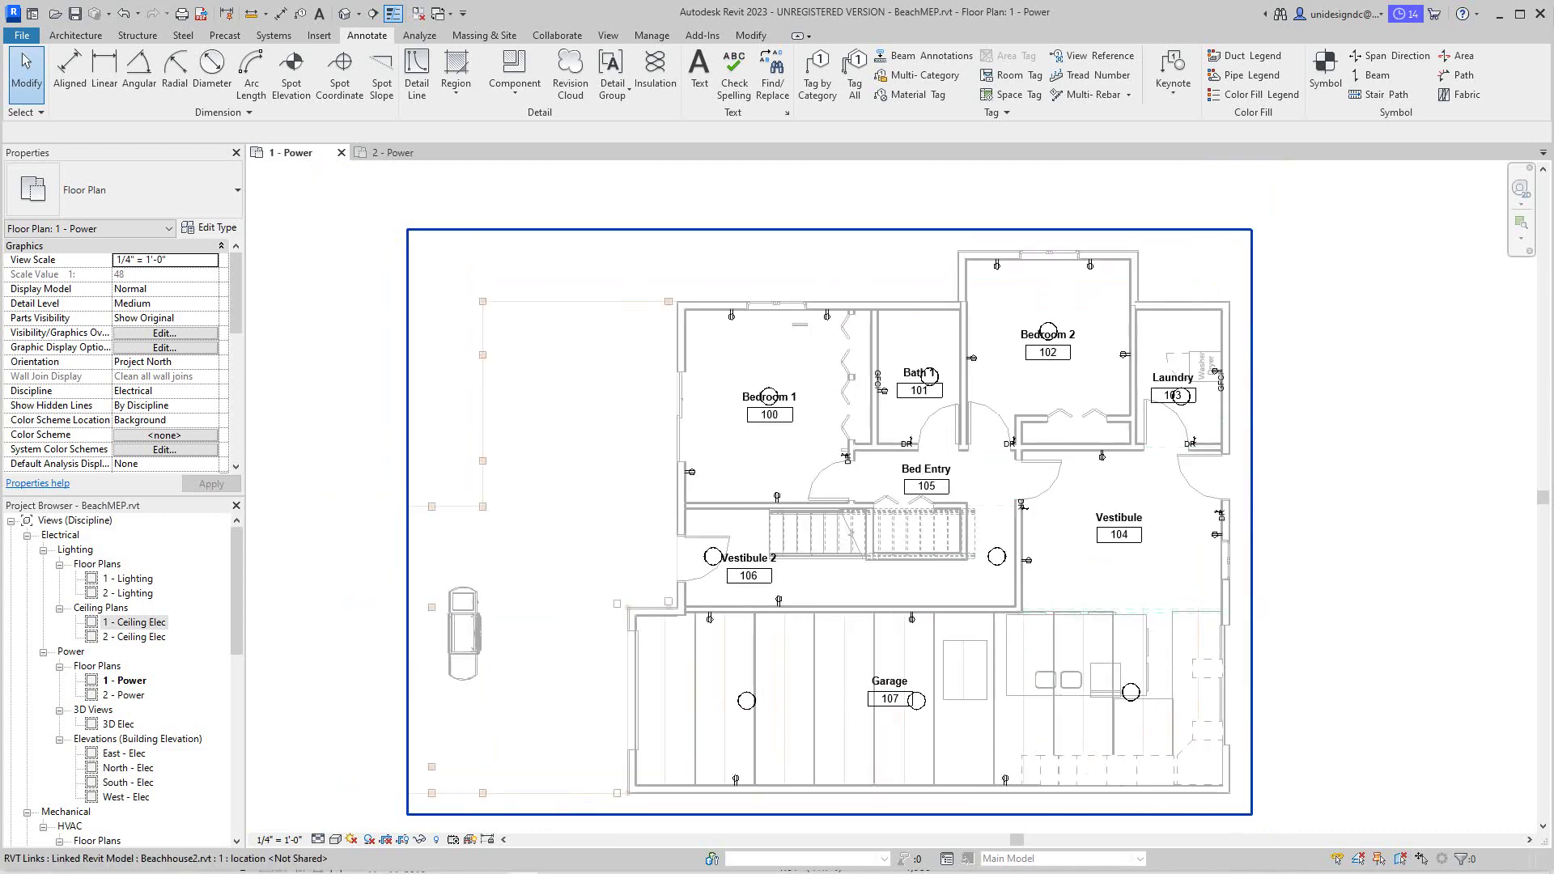
- Look over the 2 - Power floor plan and return to the rooms in the 1 - Power plan
left_click(393, 152)
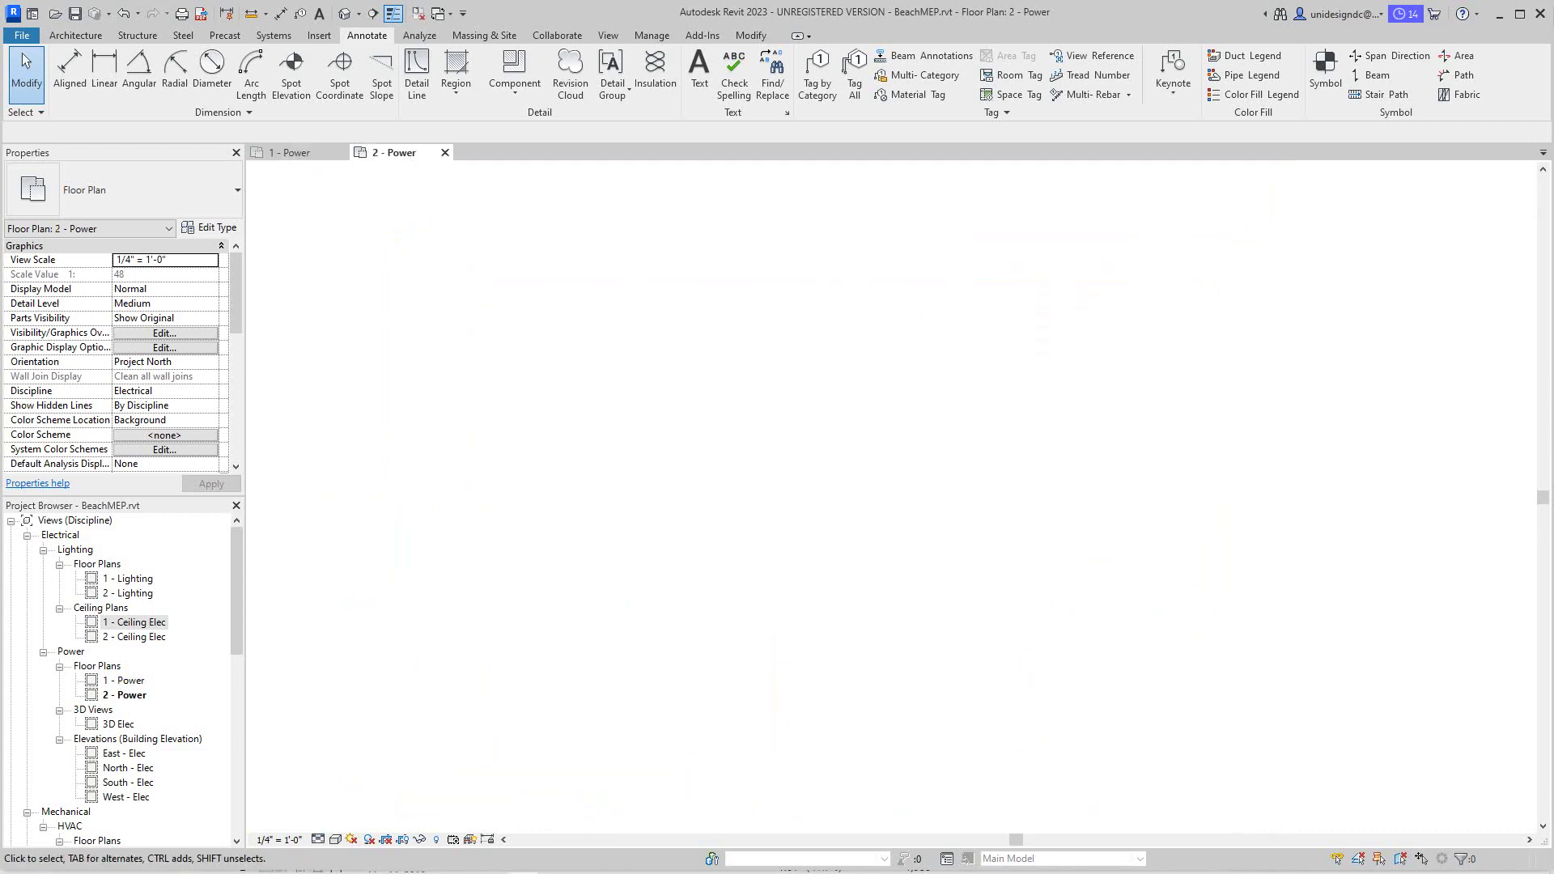
scroll(565, 454, "up", 1)
middle_click_drag(564, 454, 630, 455)
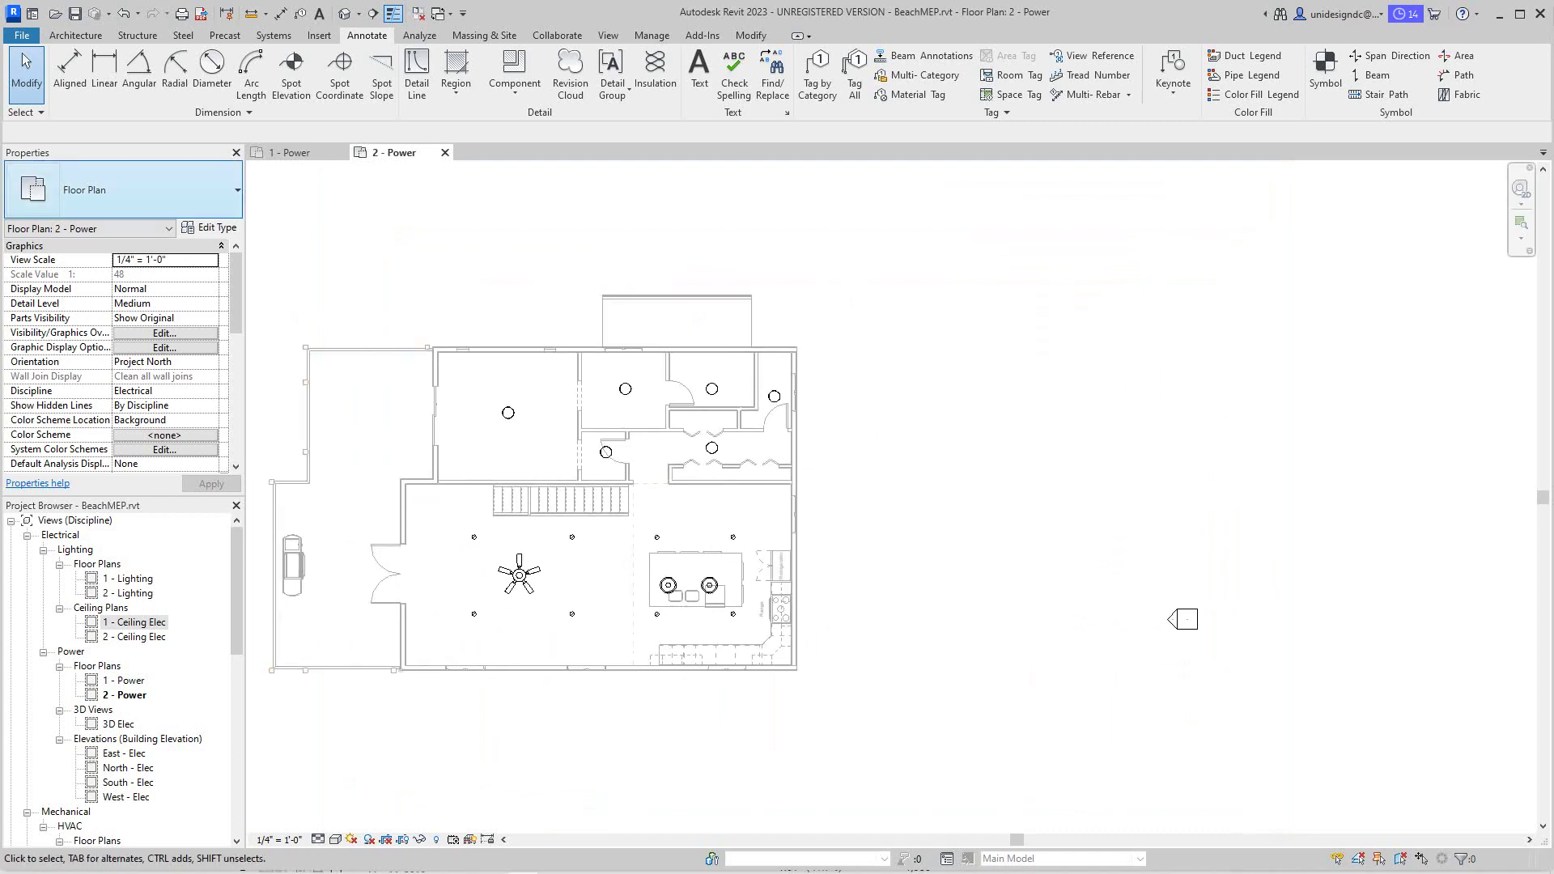
left_click(290, 152)
scroll(1287, 396, "up", 5)
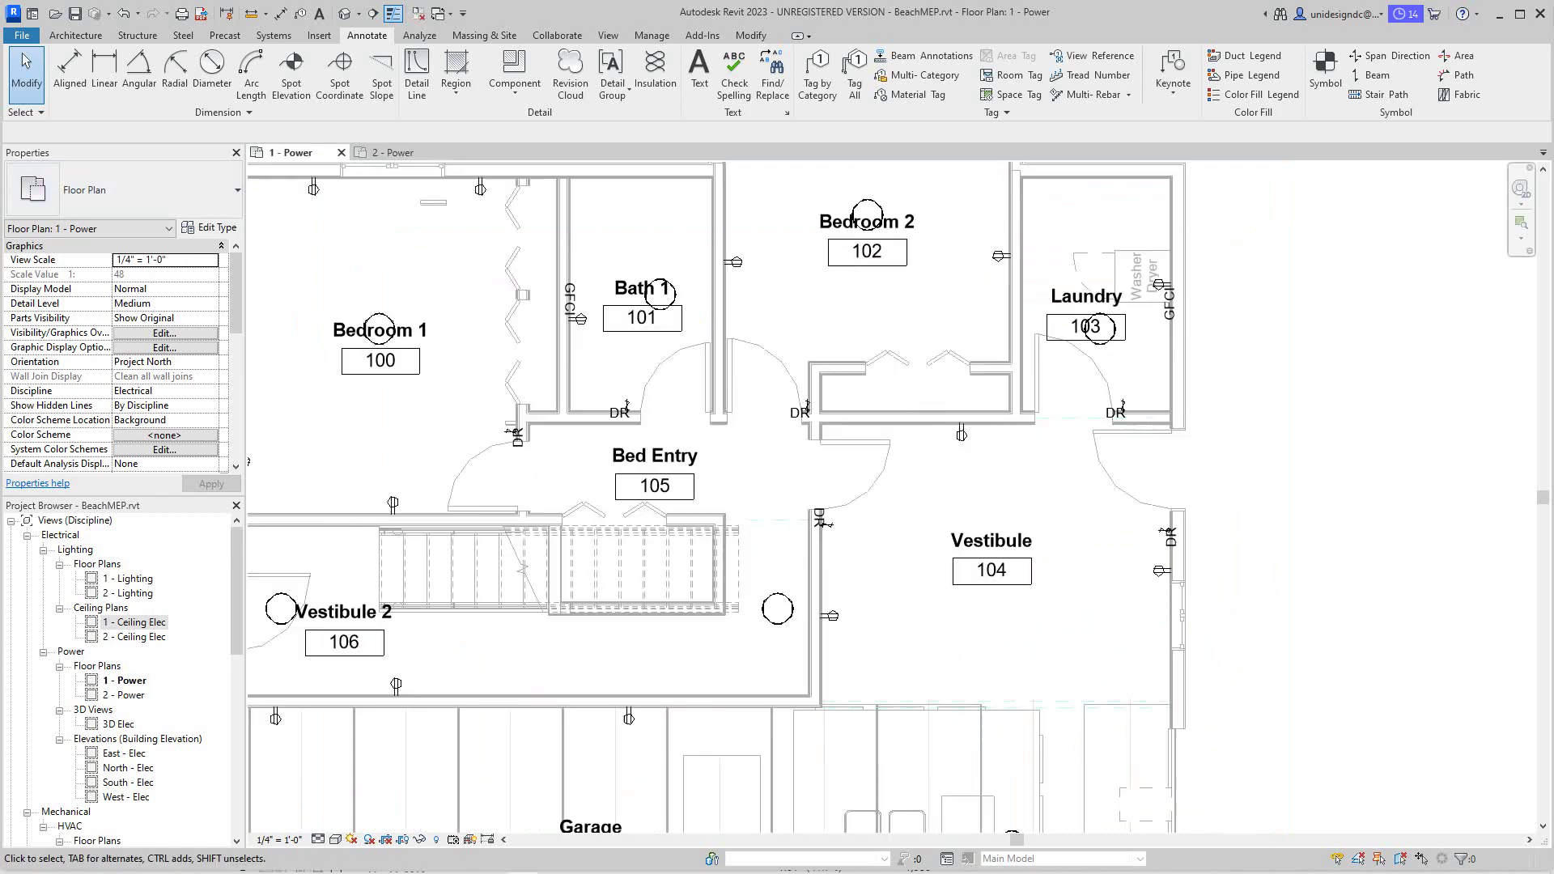
scroll(1230, 672, "down", 2)
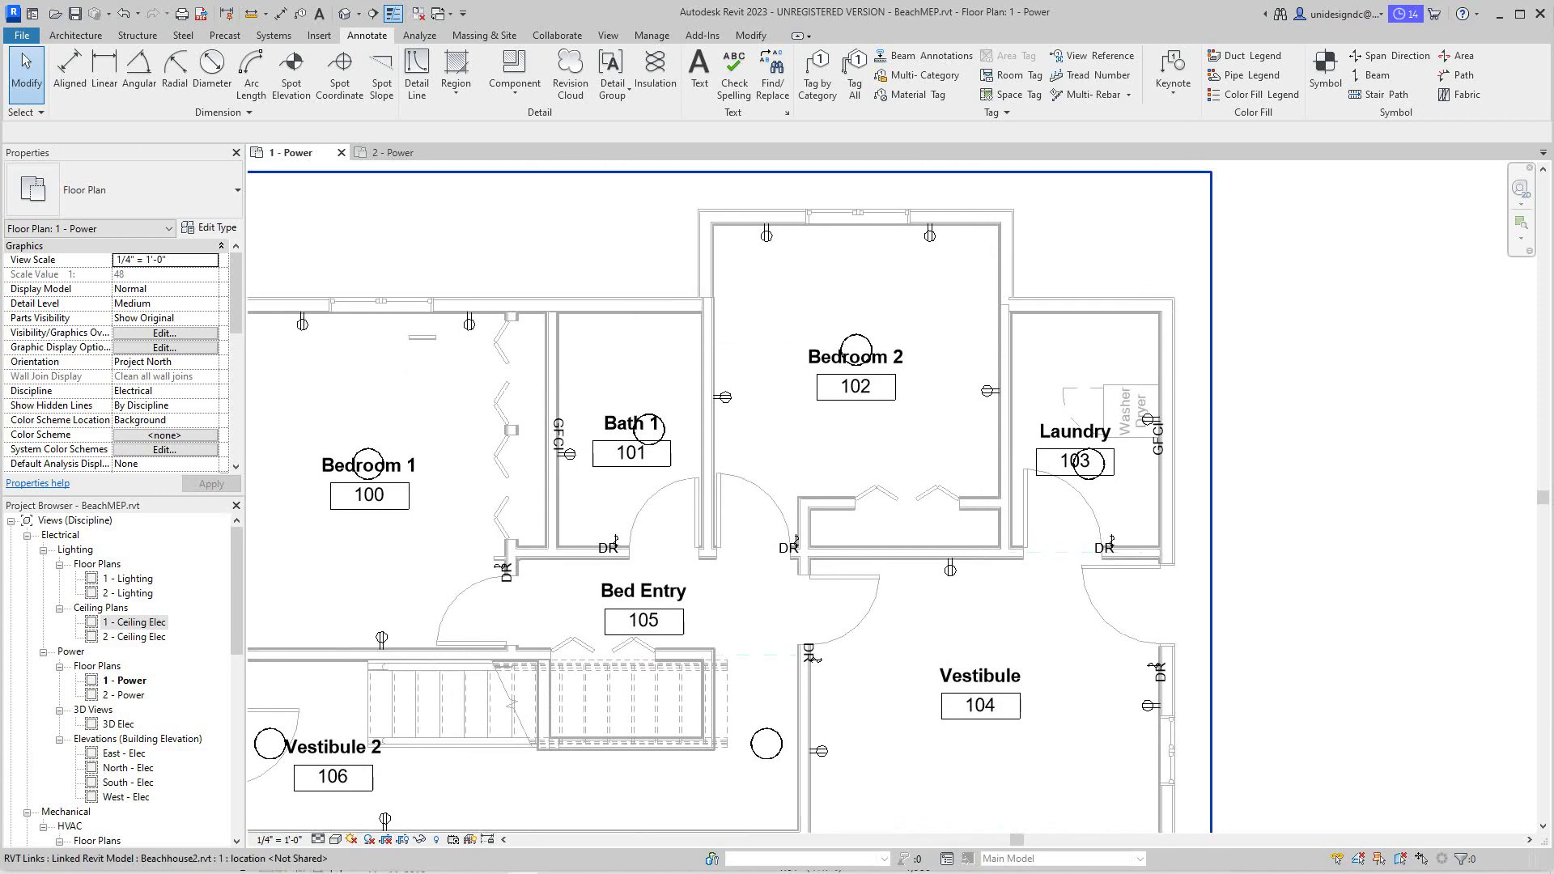
scroll(1189, 436, "down", 1)
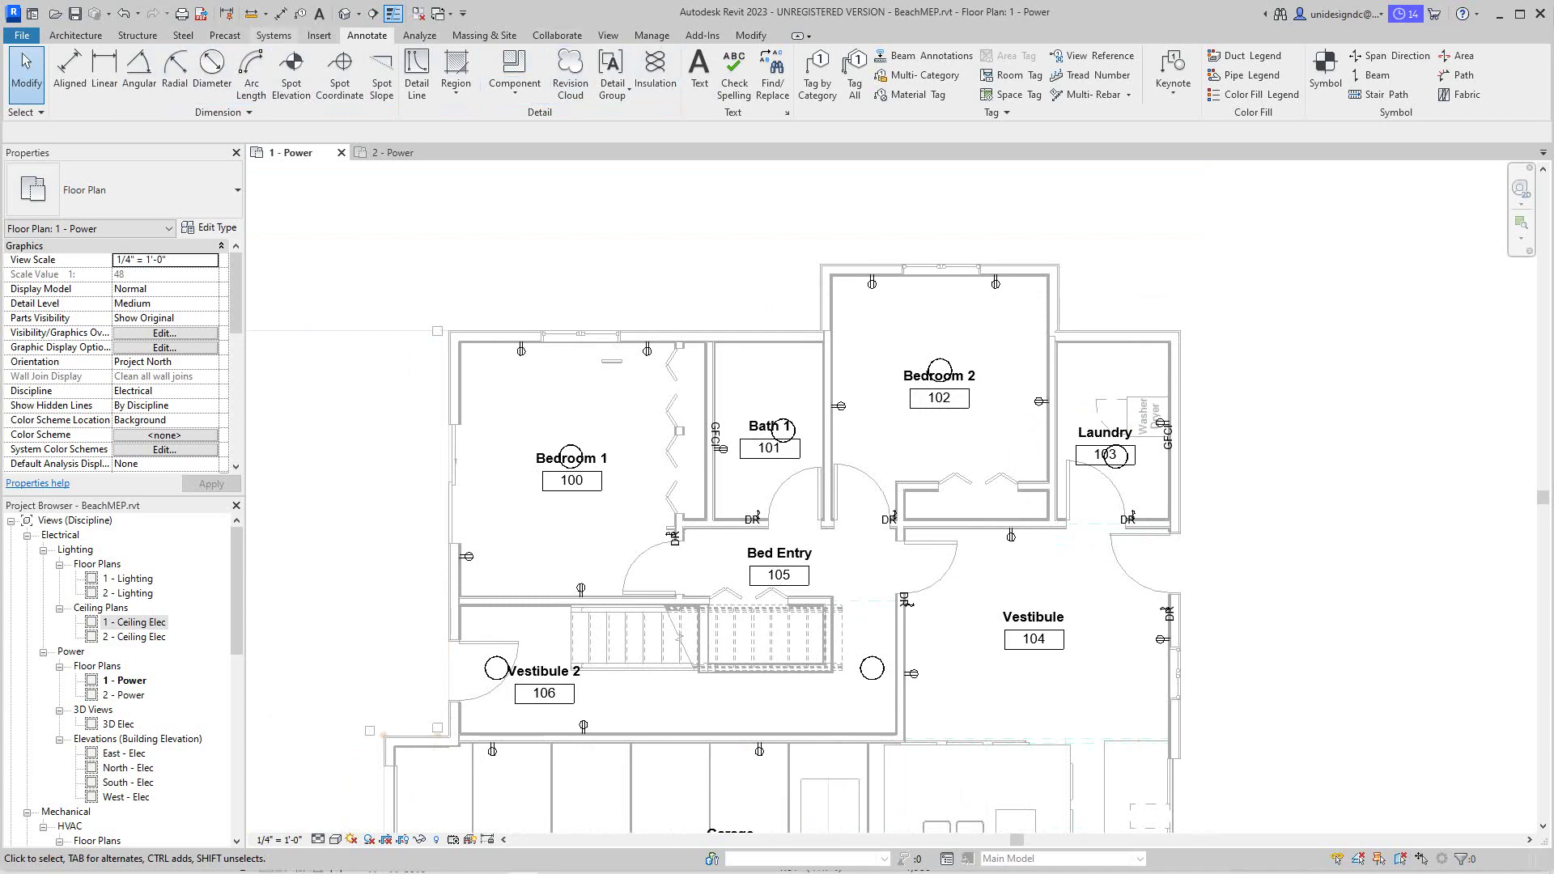
- Load the Lighting and Appliance Panelboard - 480V MCB - Surface family from the Autodesk Electrical/MEP/Electric Power content
left_click(318, 35)
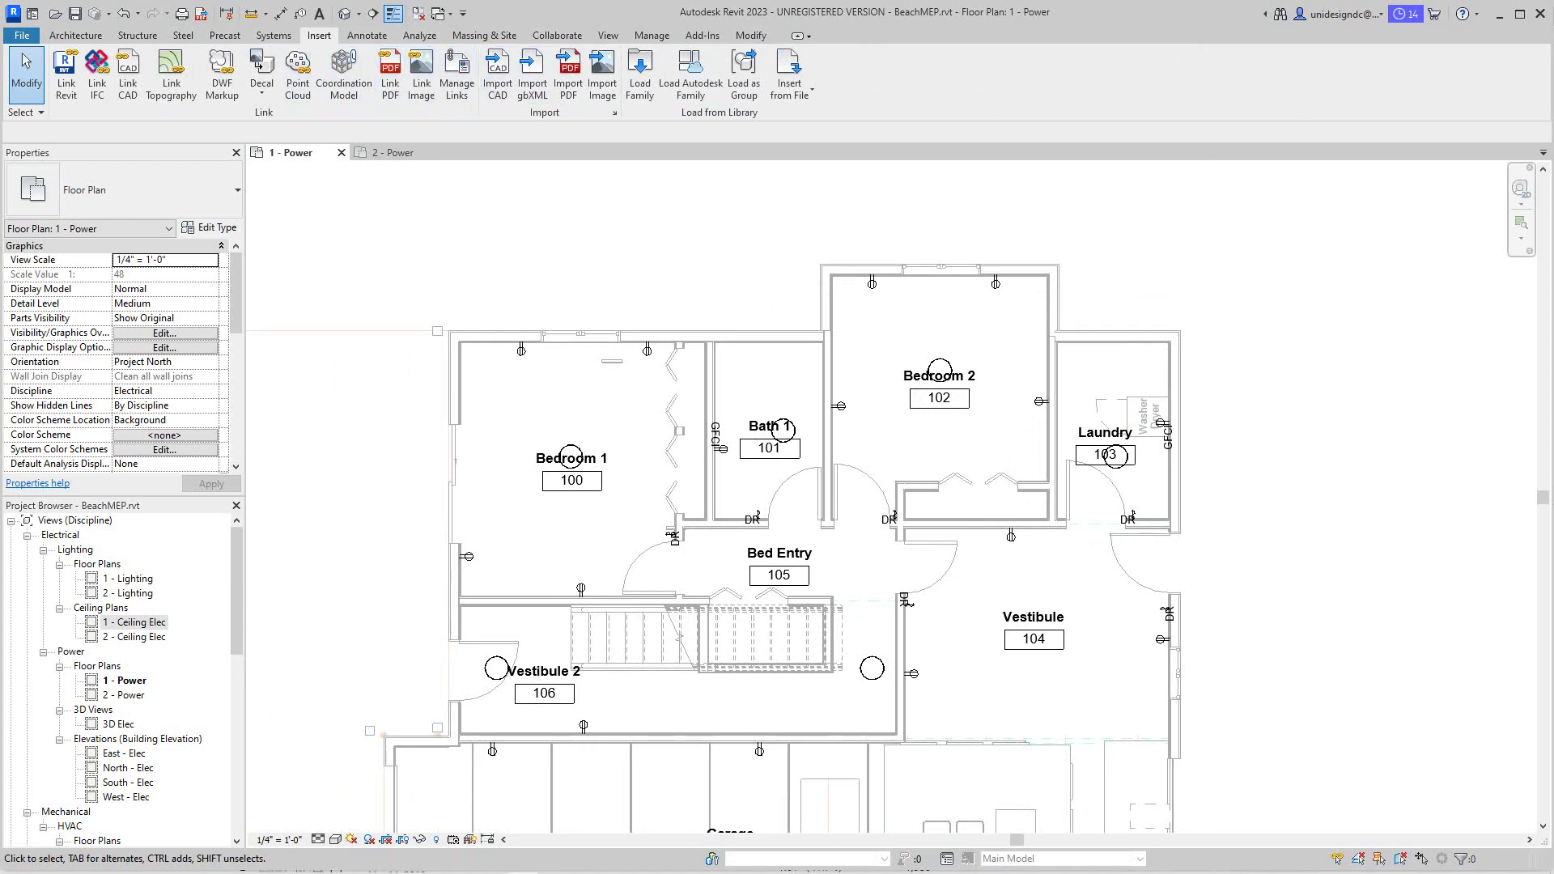
left_click(691, 77)
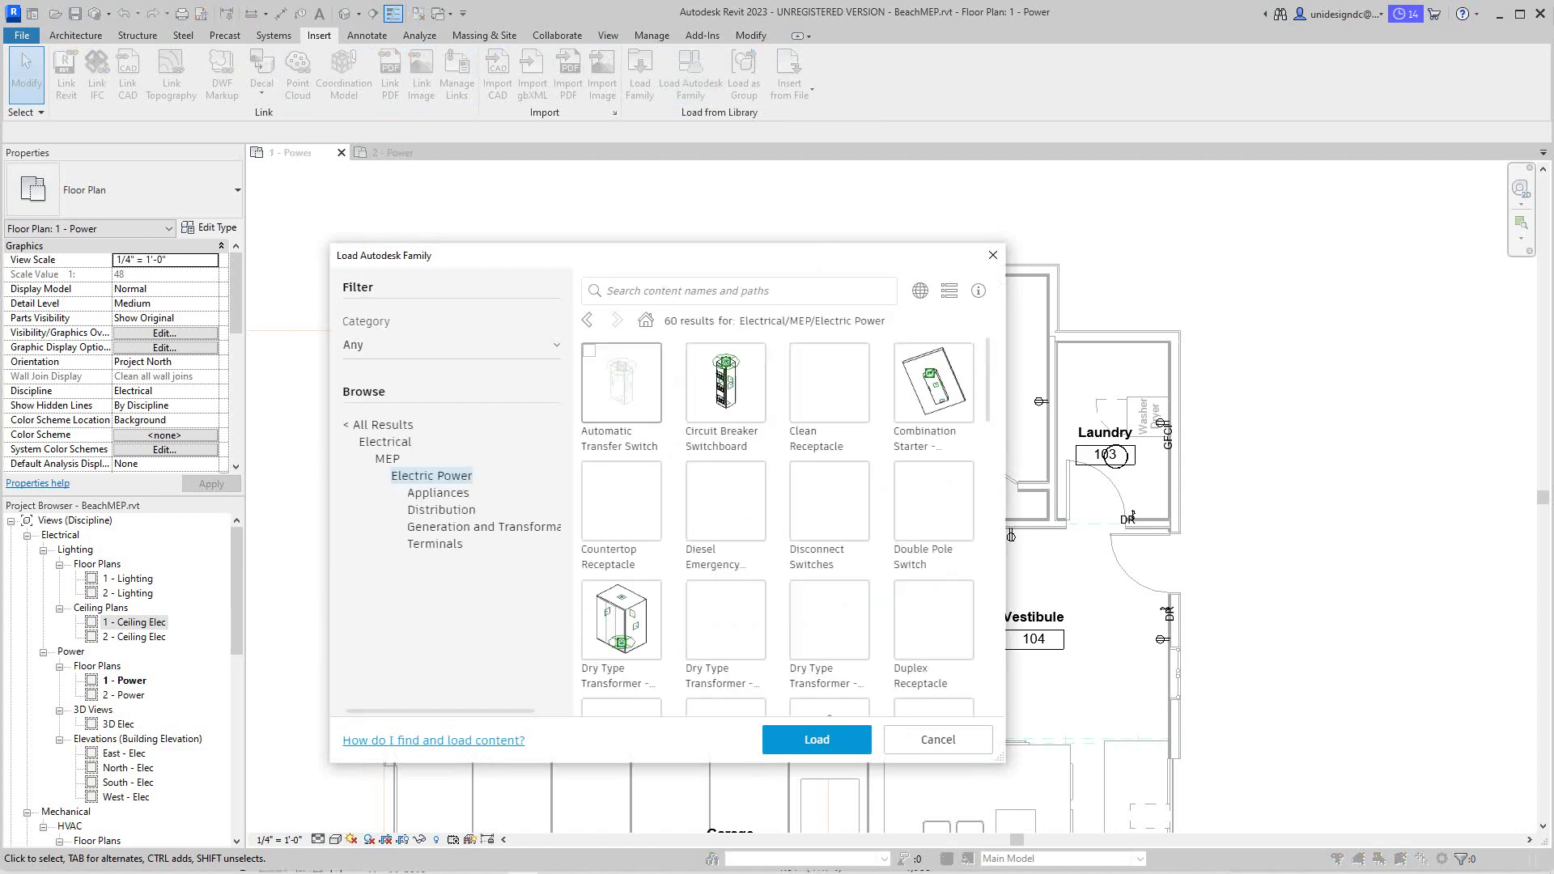
scroll(829, 498, "down", 3)
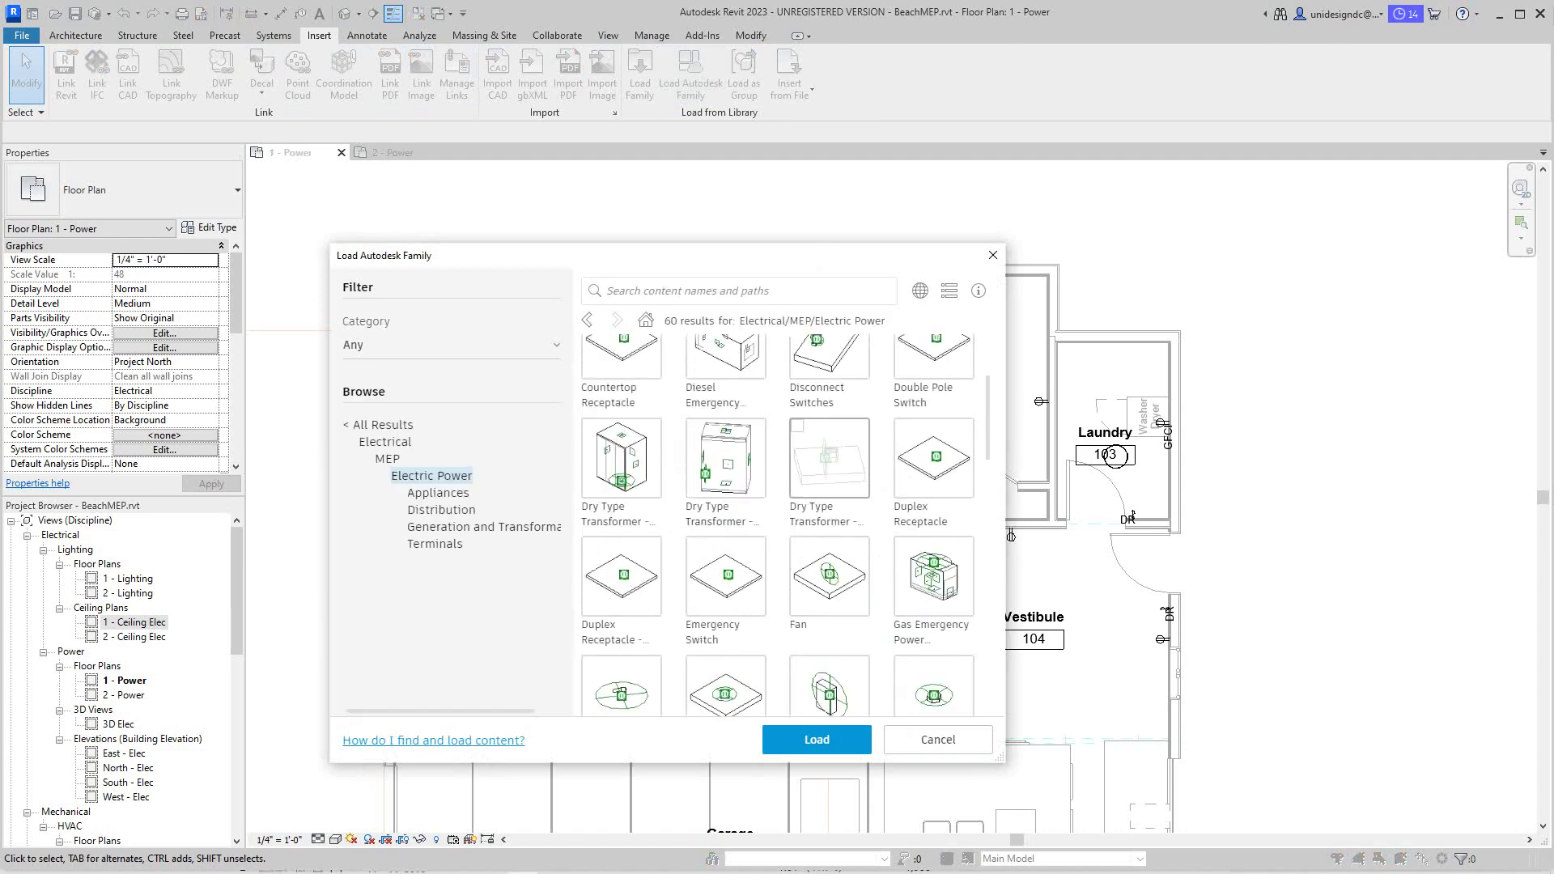
scroll(829, 498, "down", 6)
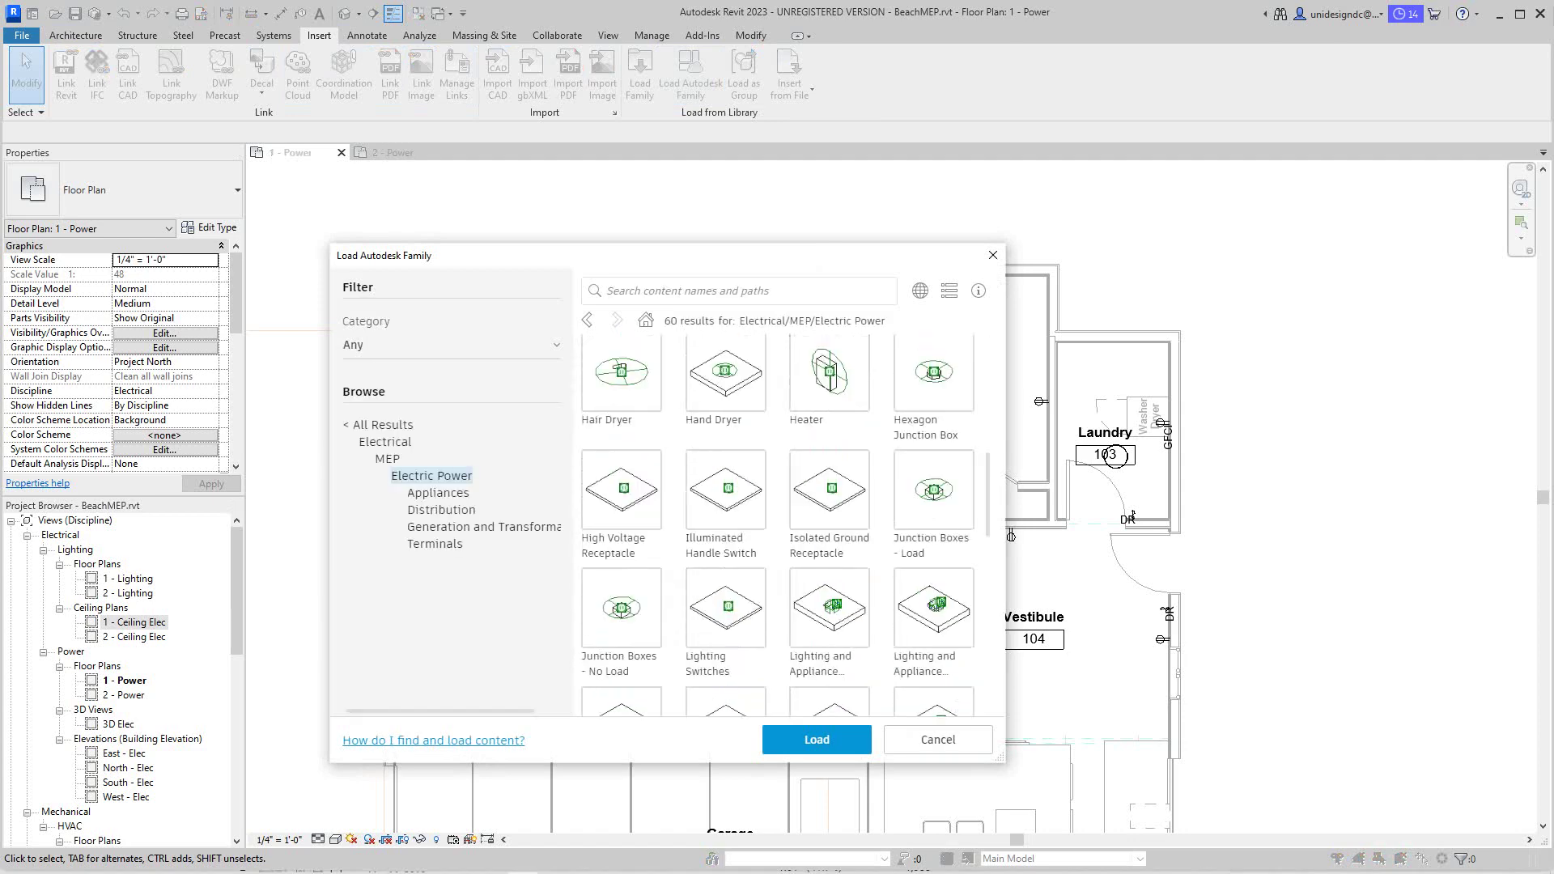
scroll(829, 498, "down", 4)
scroll(829, 515, "down", 2)
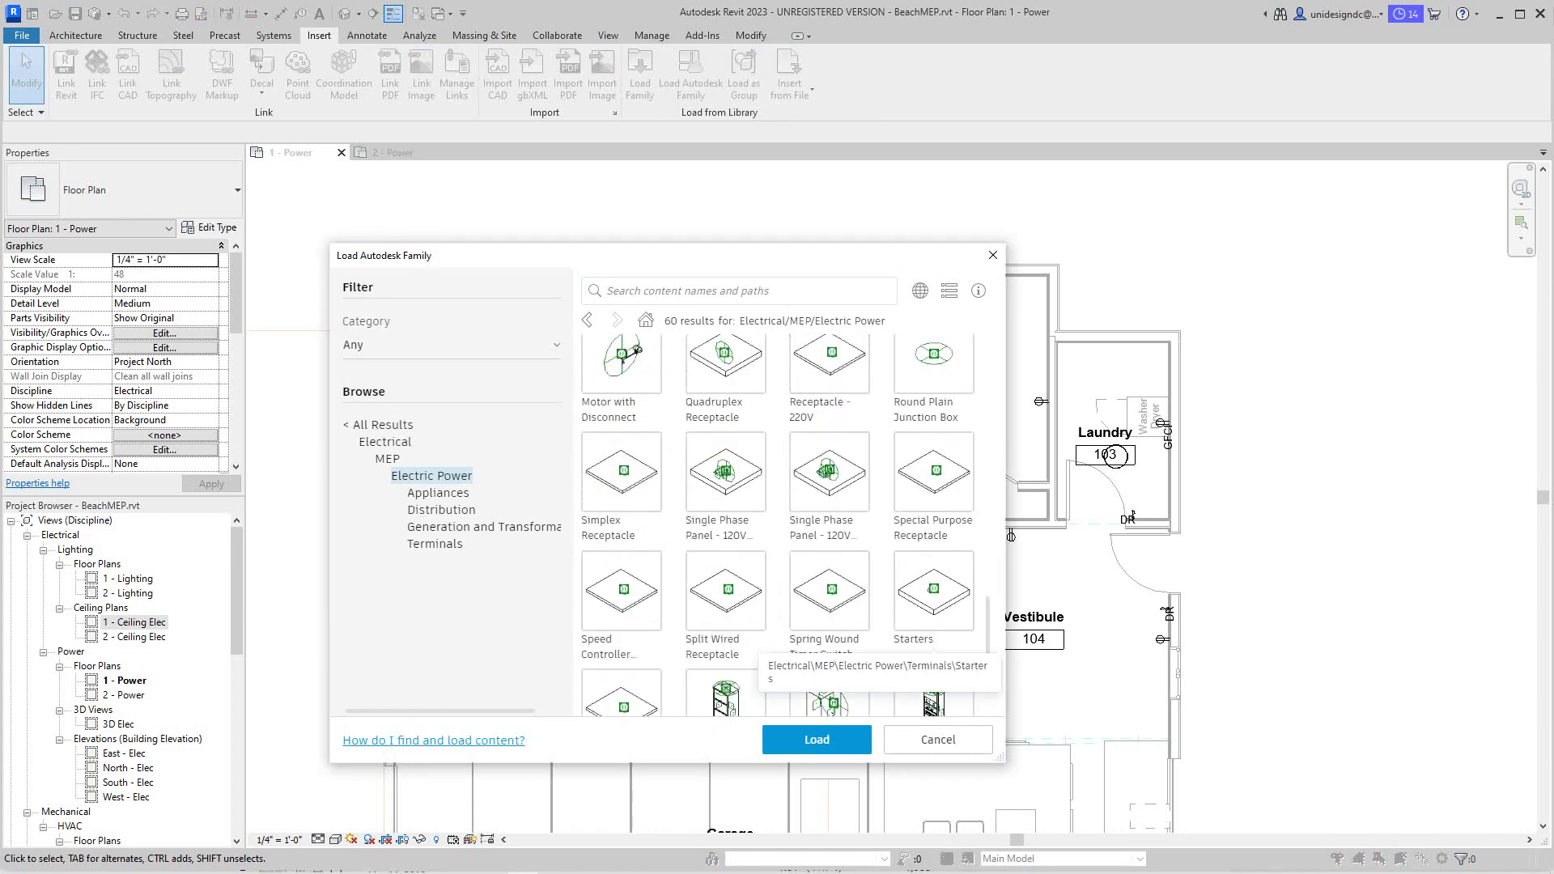
scroll(829, 518, "down", 3)
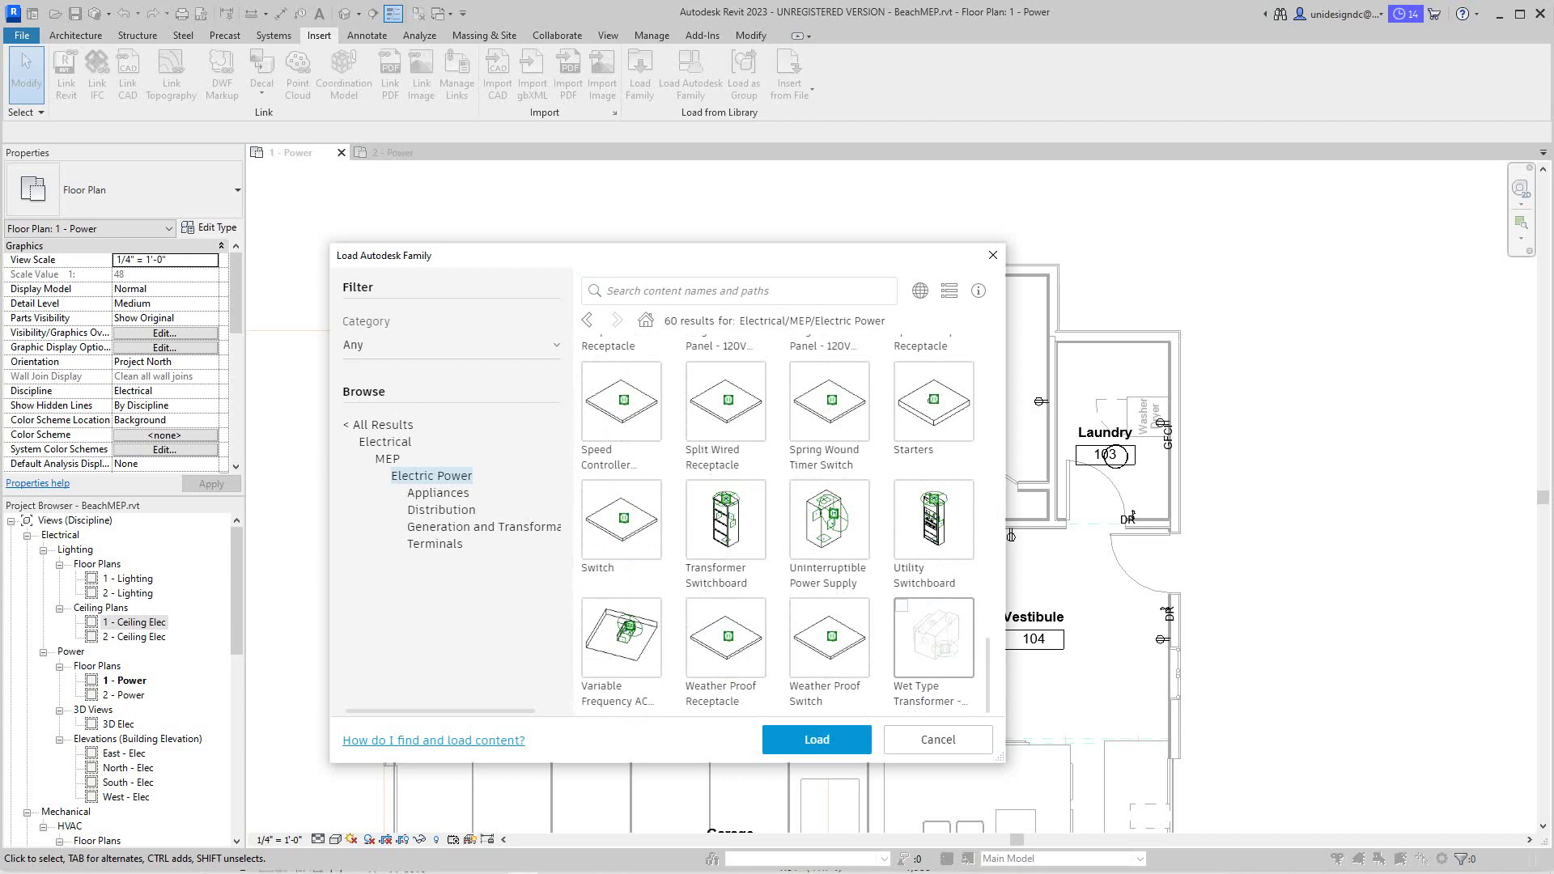
scroll(936, 604, "up", 5)
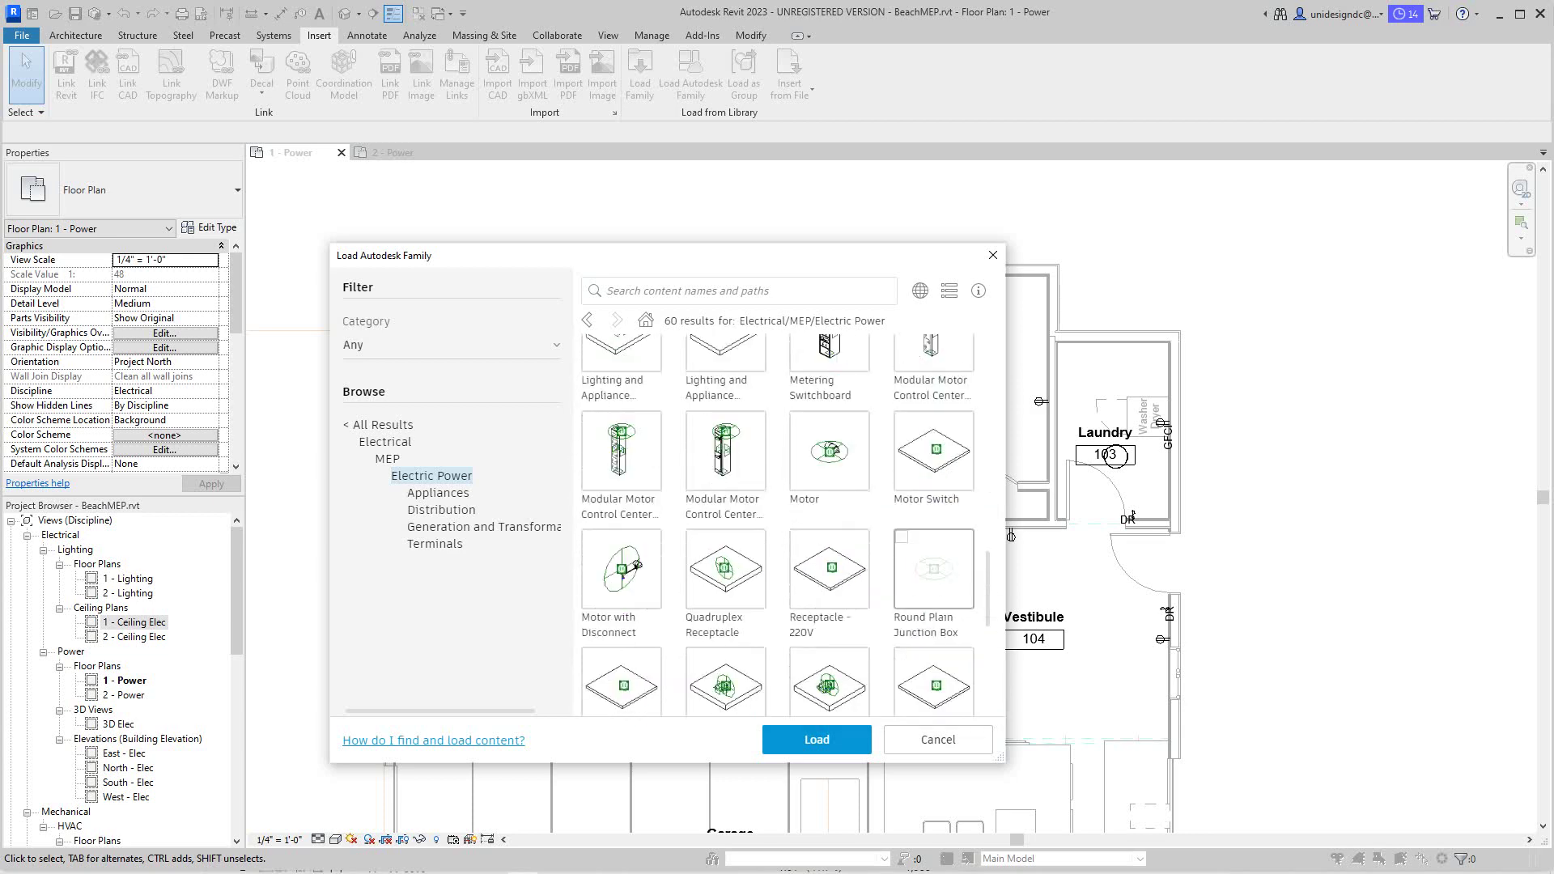
scroll(935, 604, "up", 2)
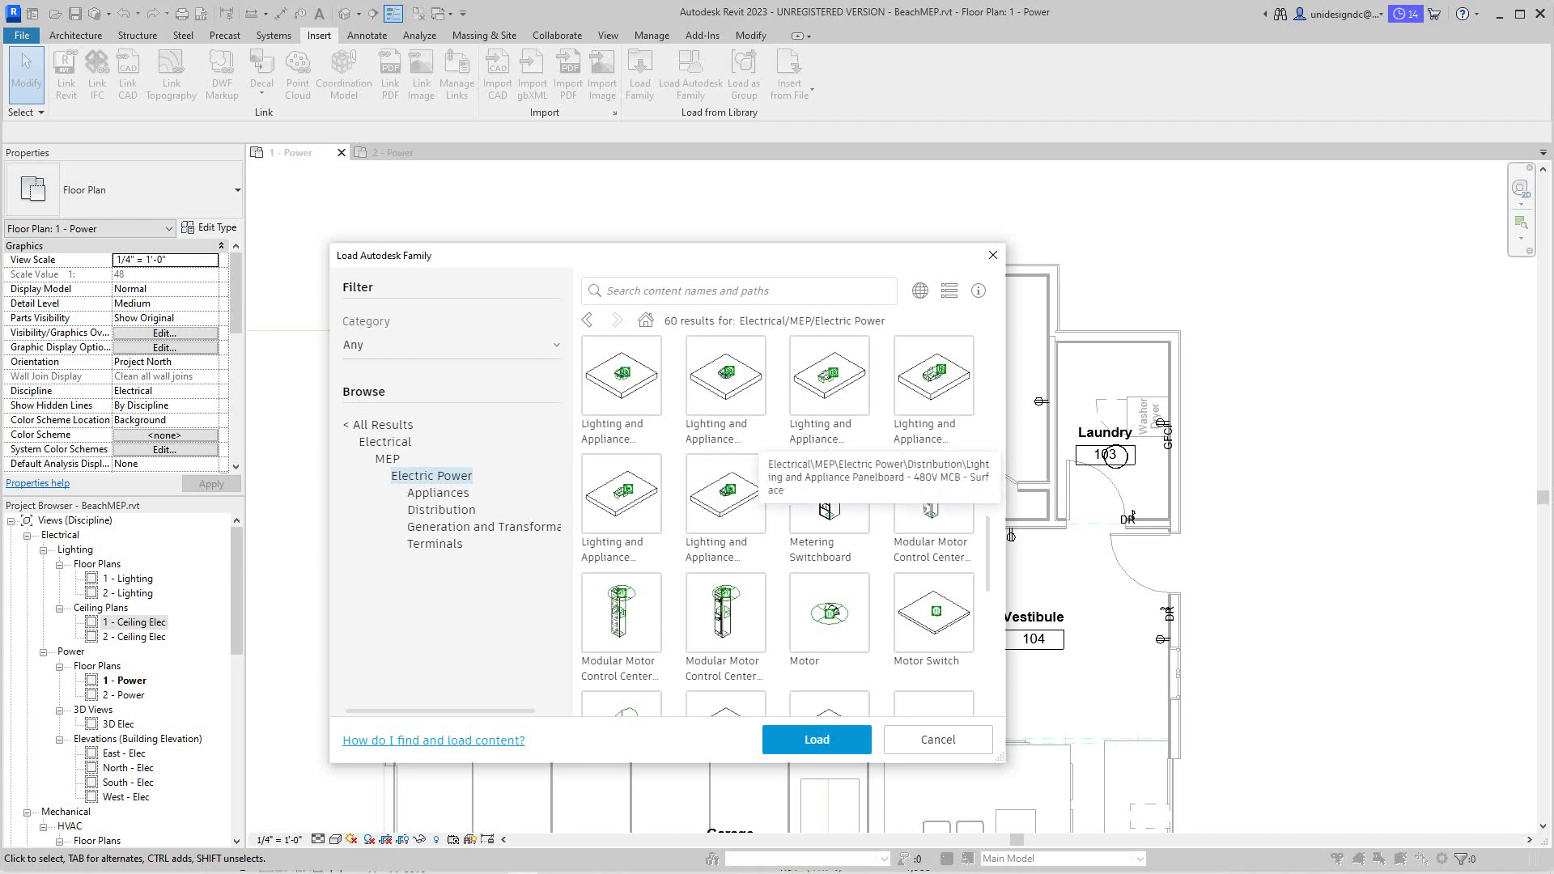
left_click(933, 375)
left_click(816, 739)
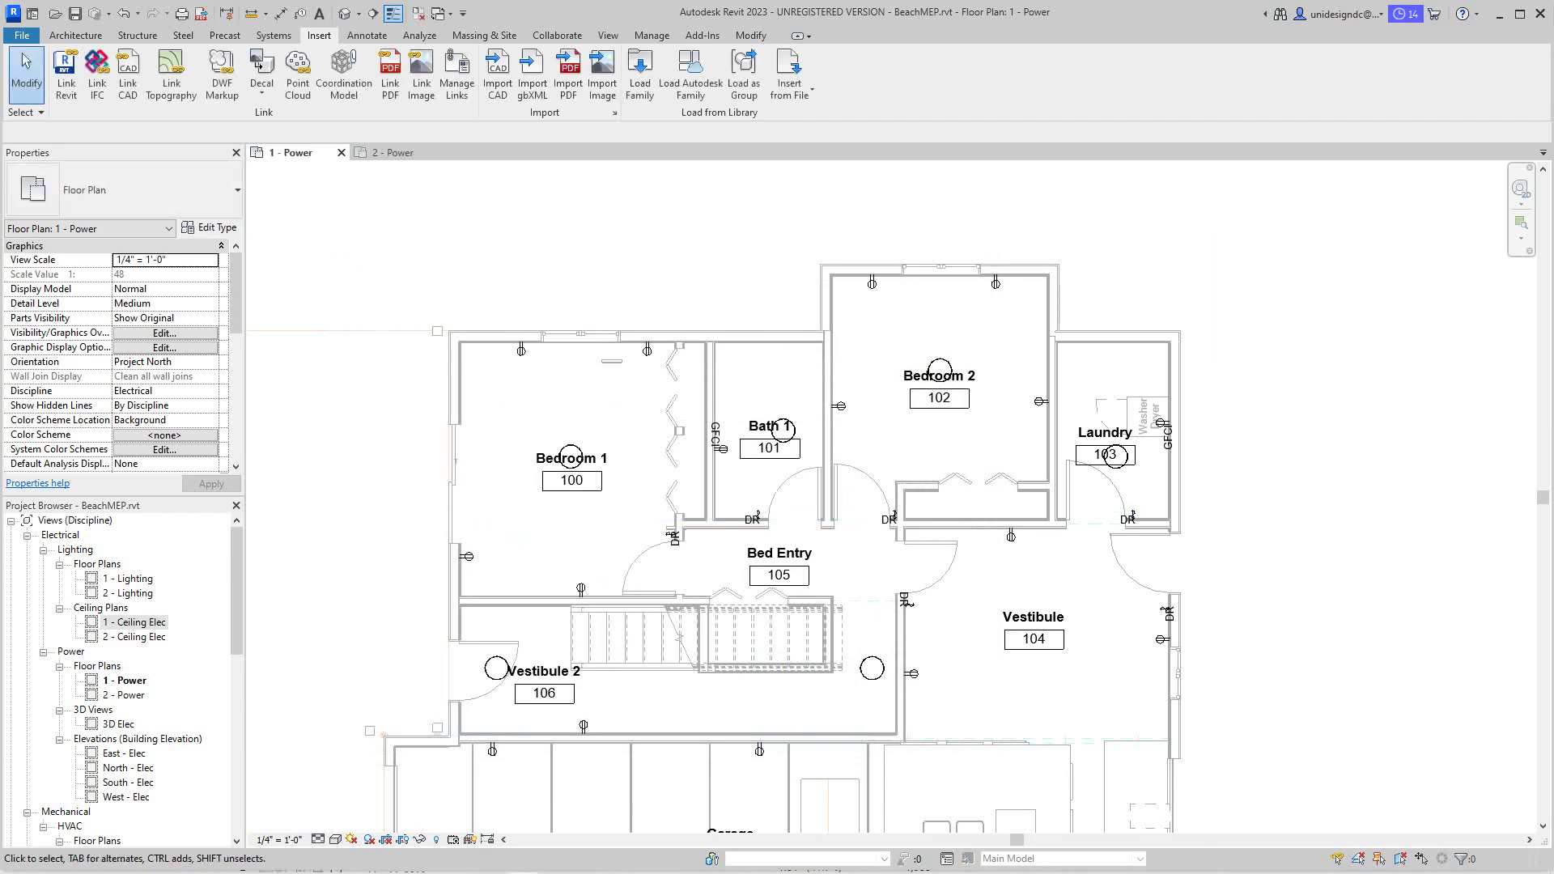
- Place a 100 A Lighting and Appliance Panelboard - 480V MCB - Surface on the Laundry's east wall, between the washer/dryer and the door wall
scroll(1174, 497, "up", 2)
middle_click_drag(1175, 497, 1119, 512)
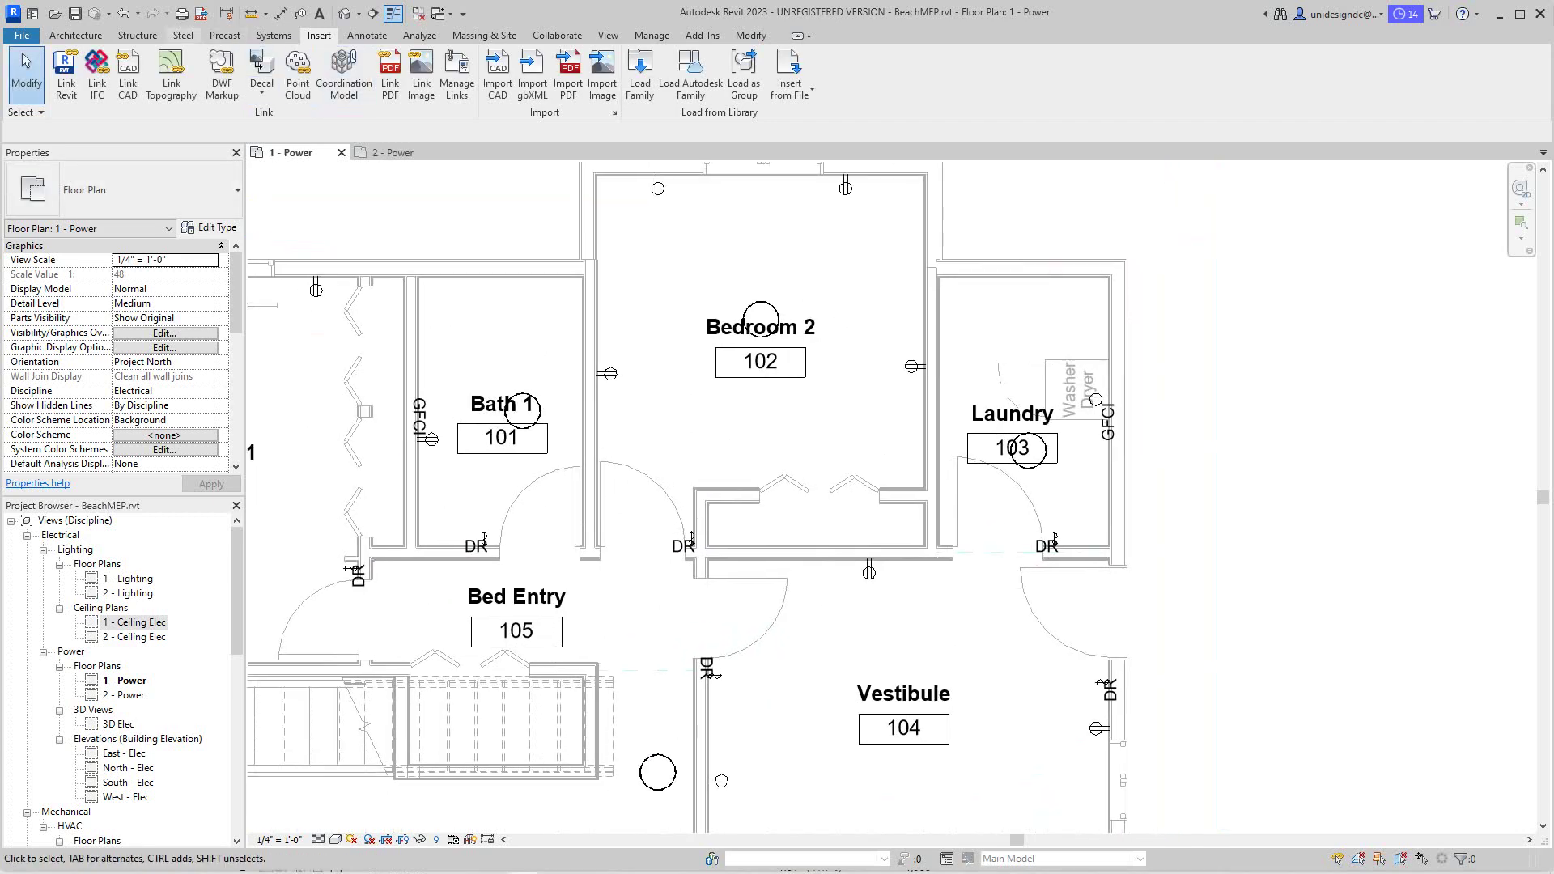
left_click(273, 36)
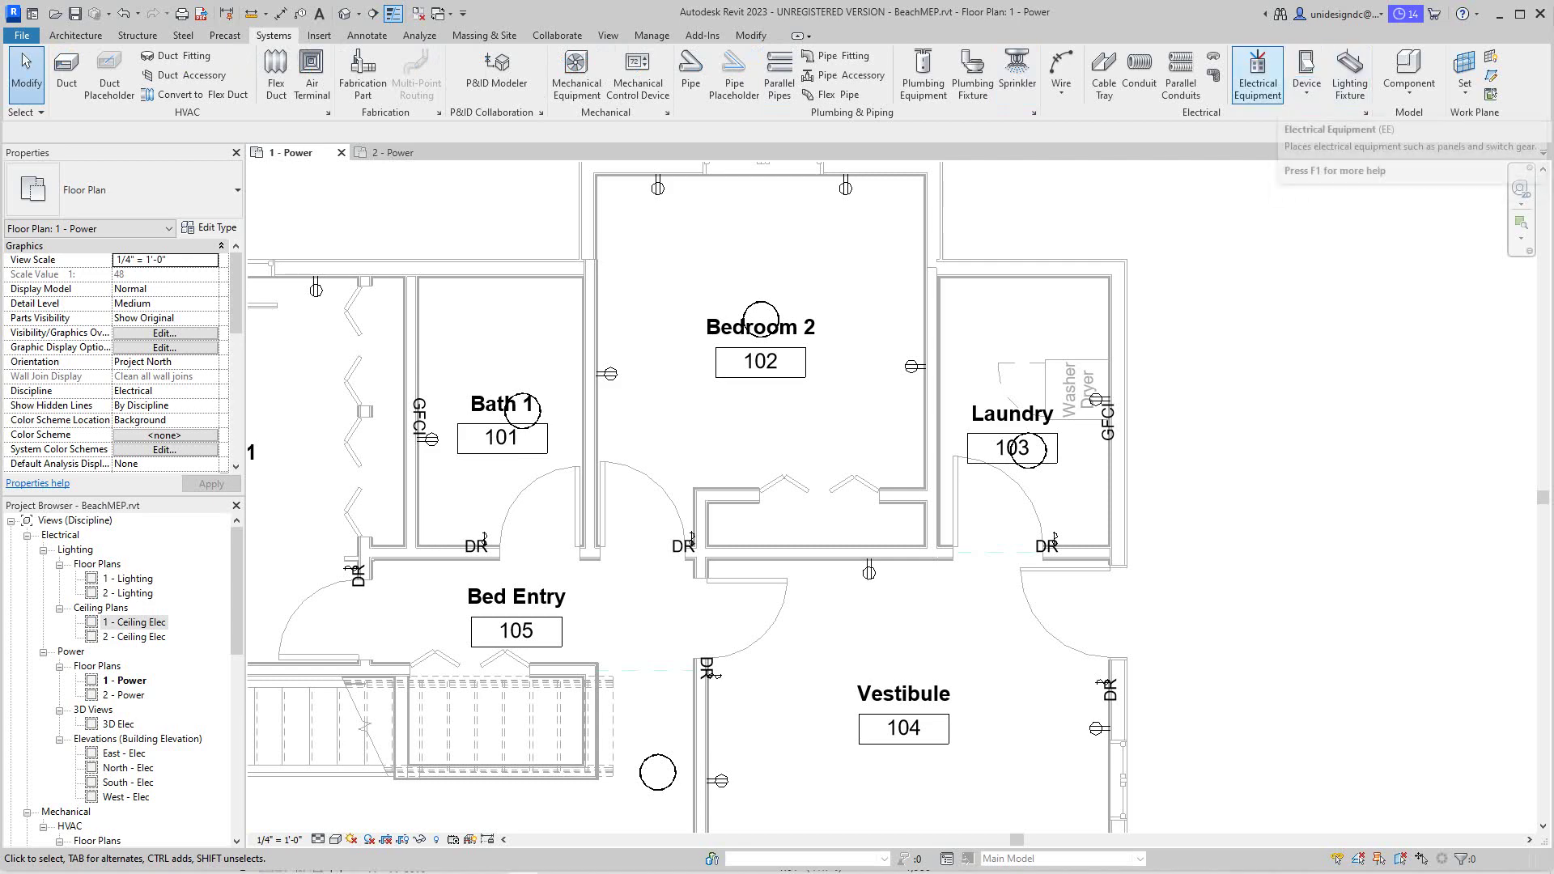
left_click(1257, 71)
scroll(1094, 502, "up", 2)
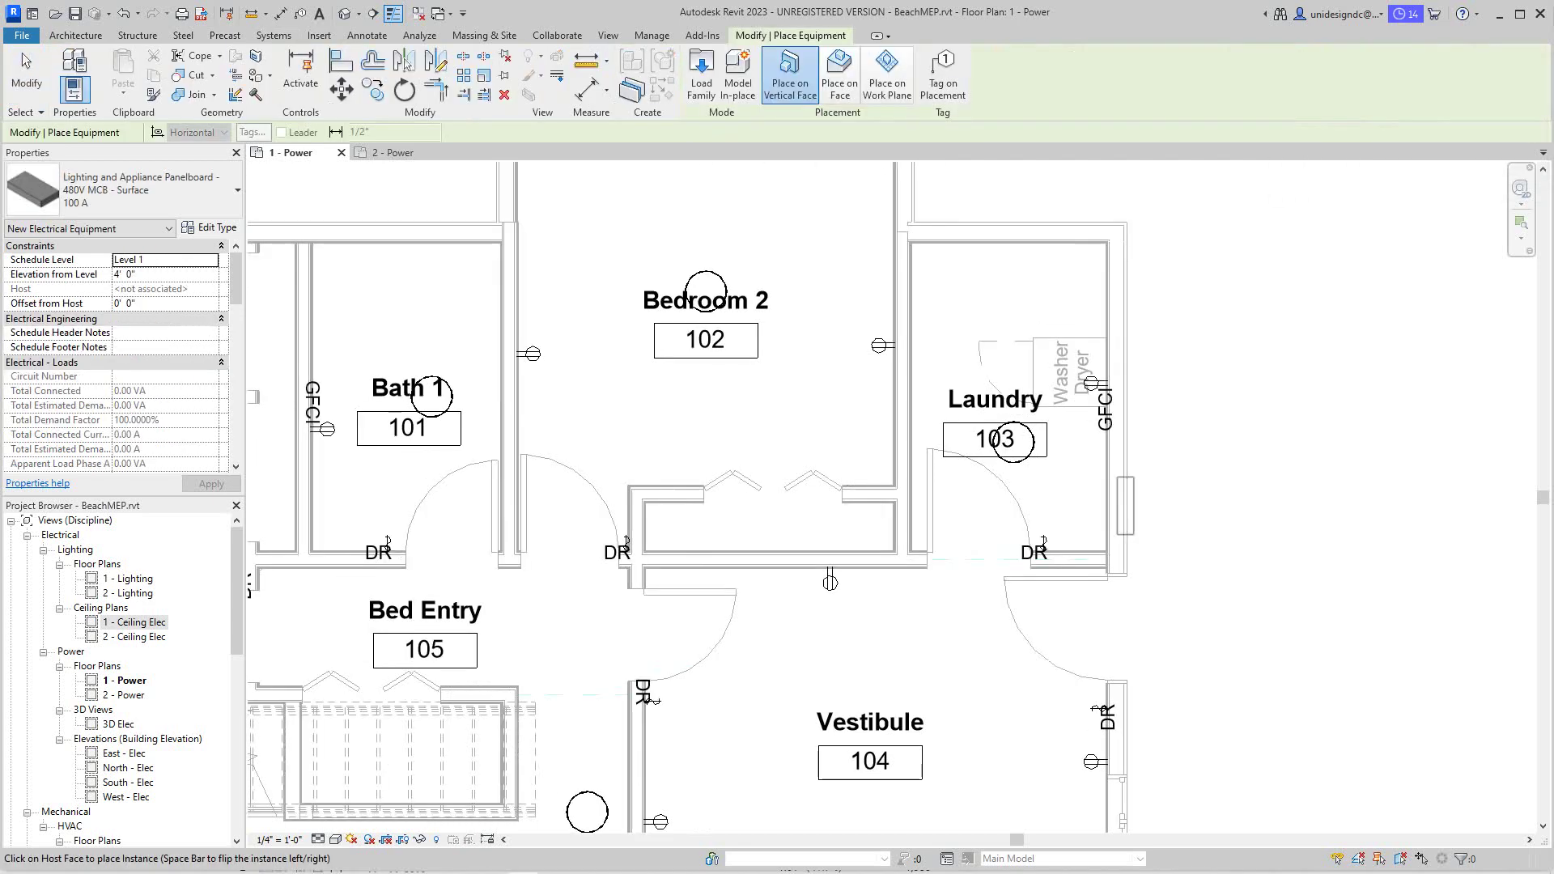
left_click(1095, 495)
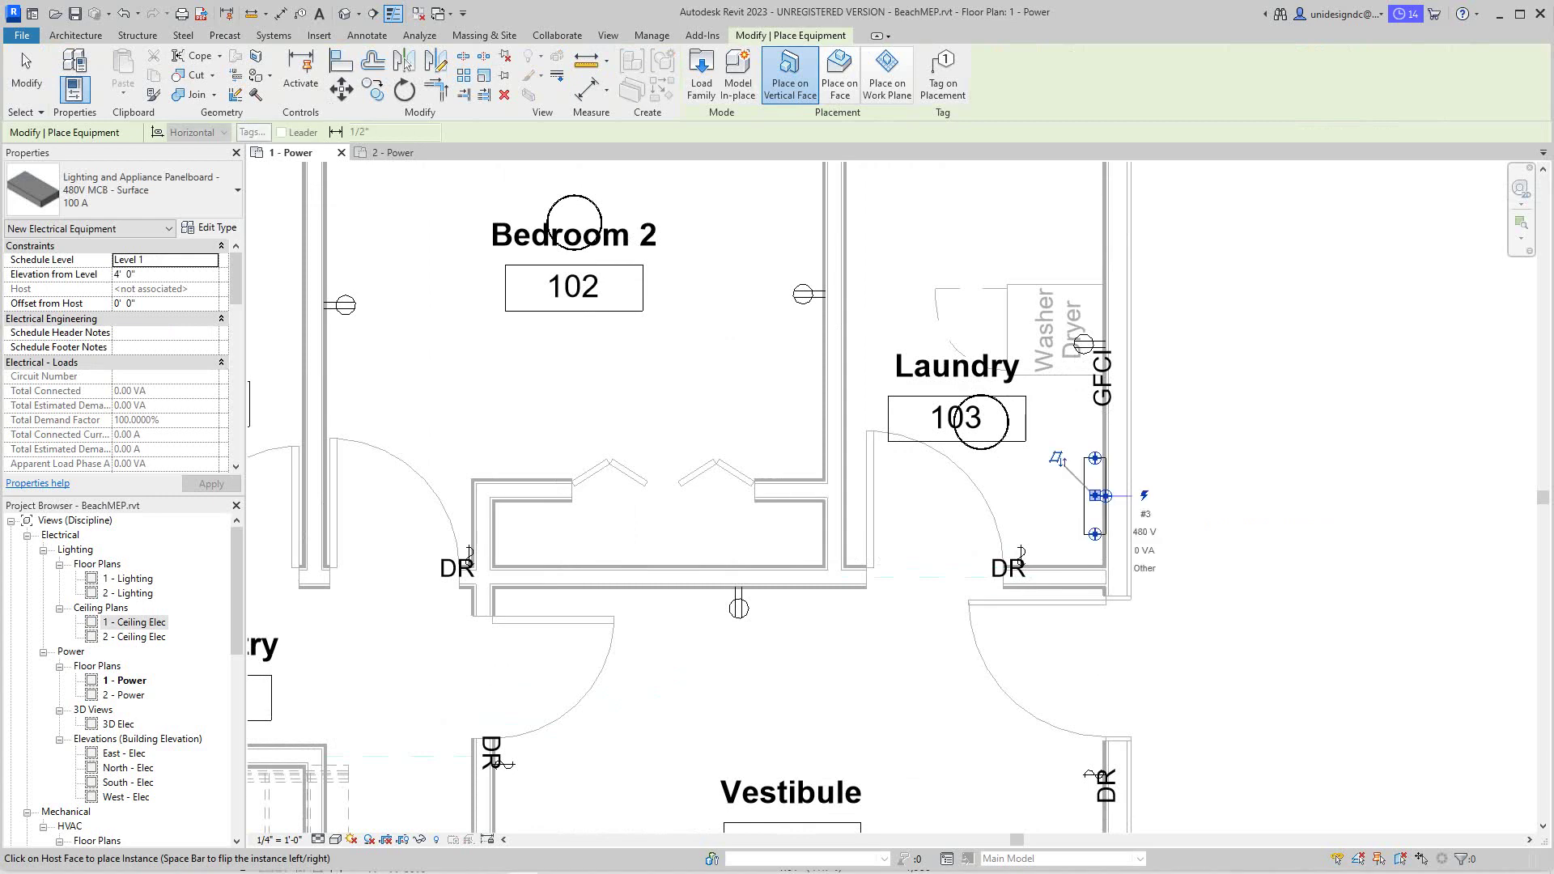
right_click(1211, 512)
left_click(1233, 518)
right_click(1232, 513)
left_click(1252, 524)
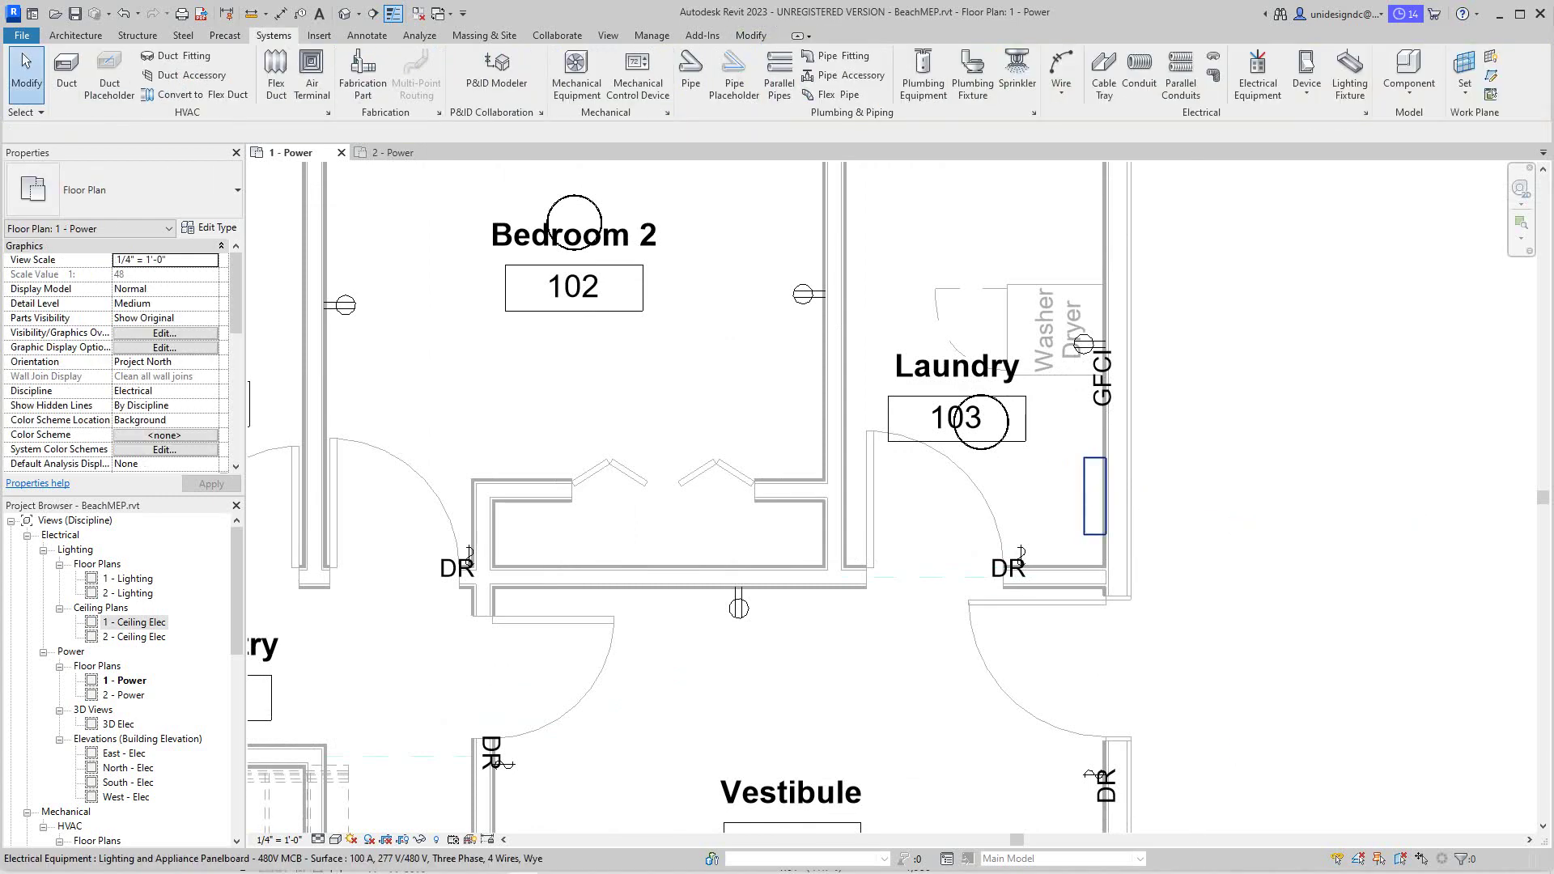
- Check the panelboard types available for the panelboard on the Laundry's east wall
left_click(1095, 496)
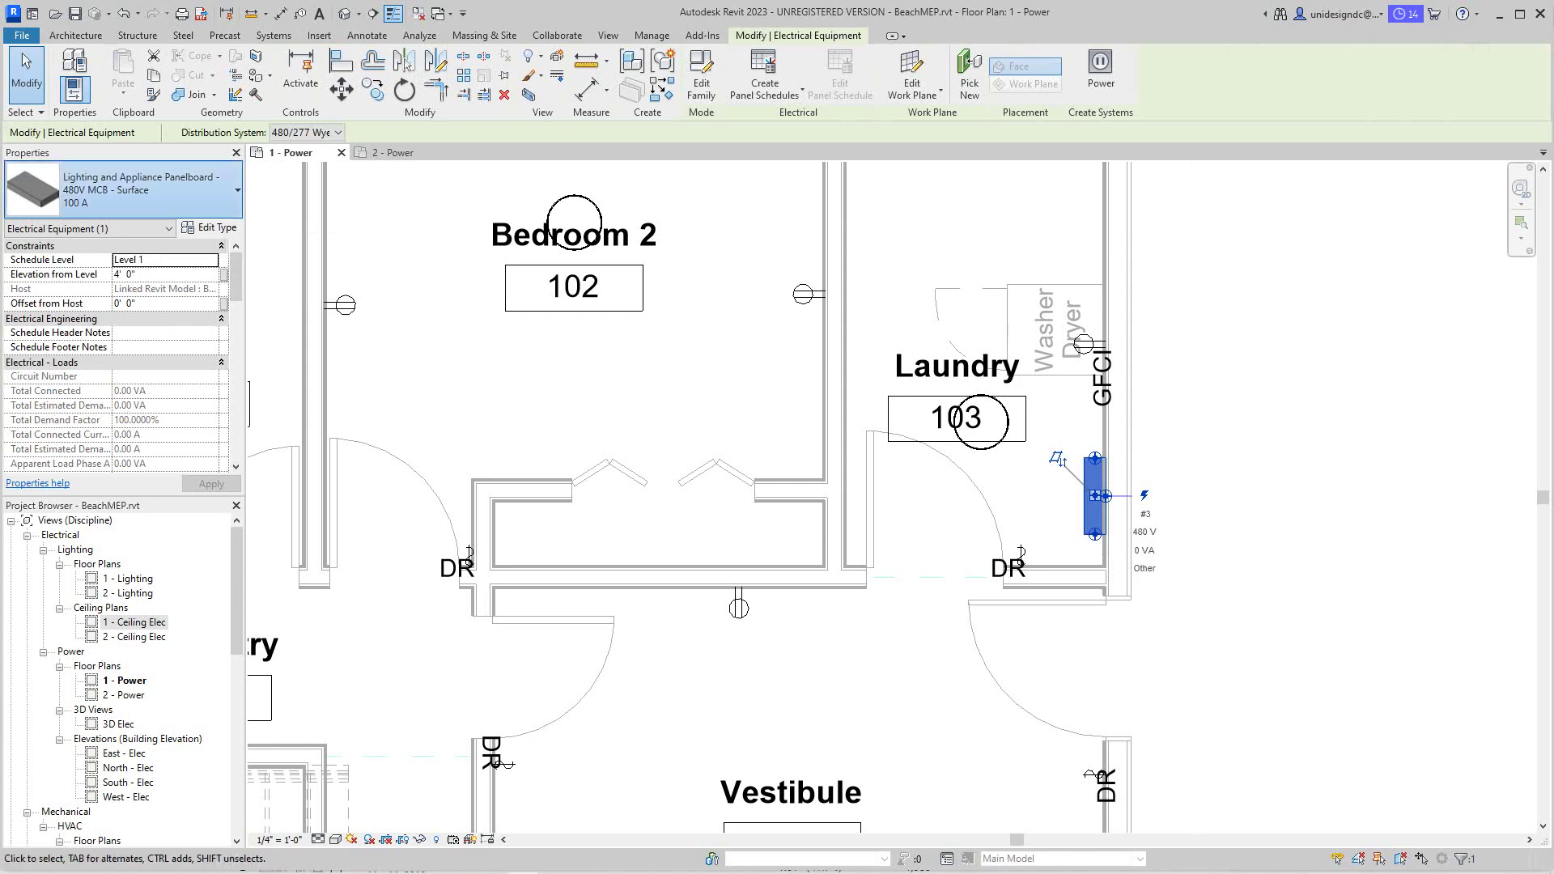
left_click(123, 189)
left_click(124, 190)
left_click(123, 189)
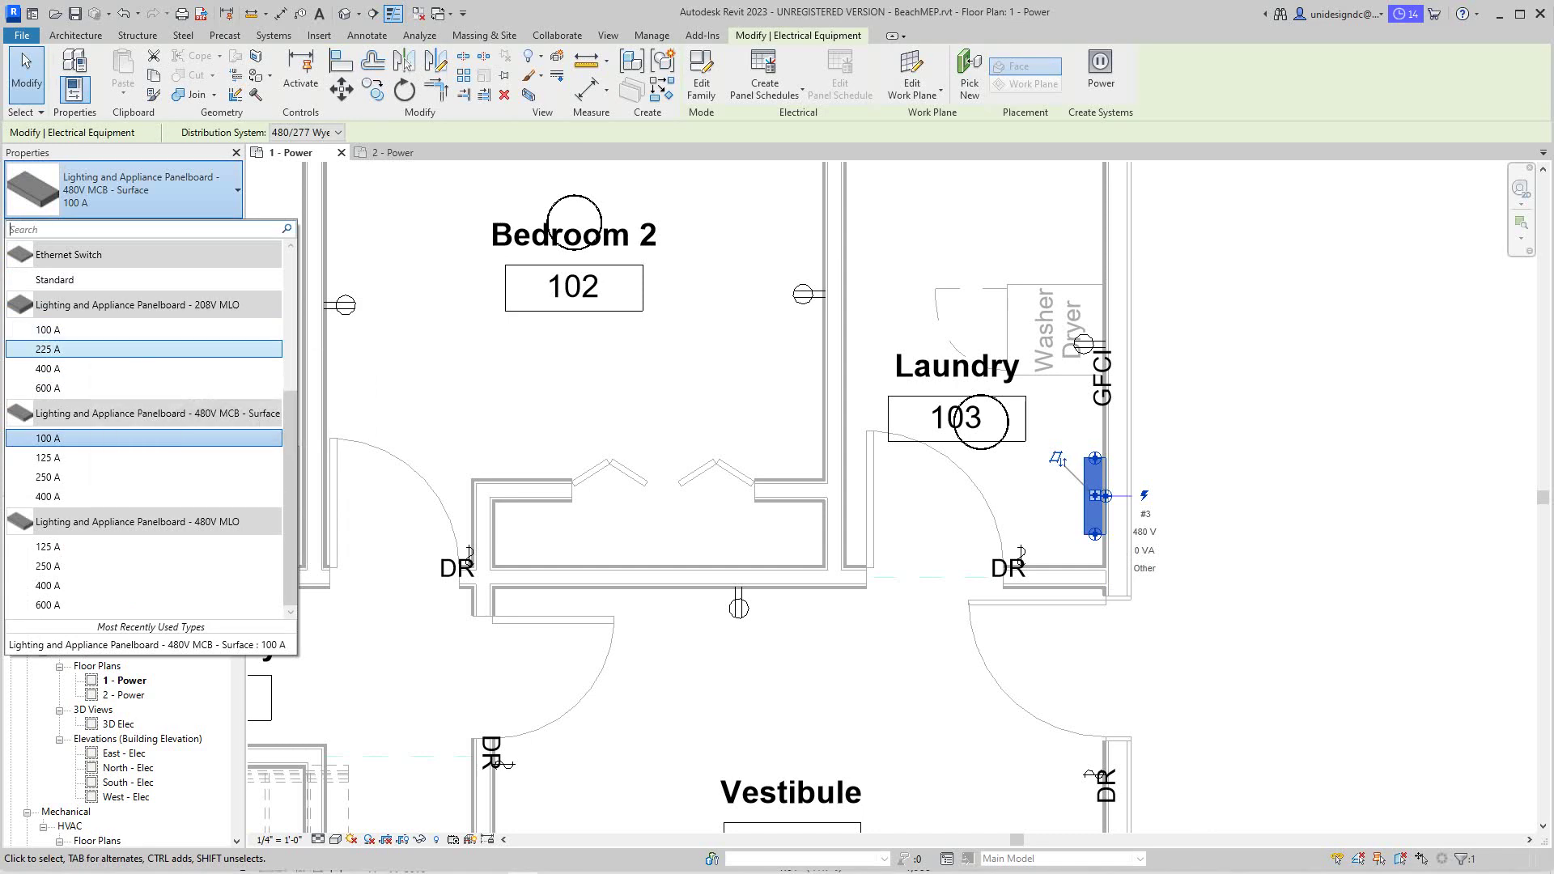
left_click(81, 349)
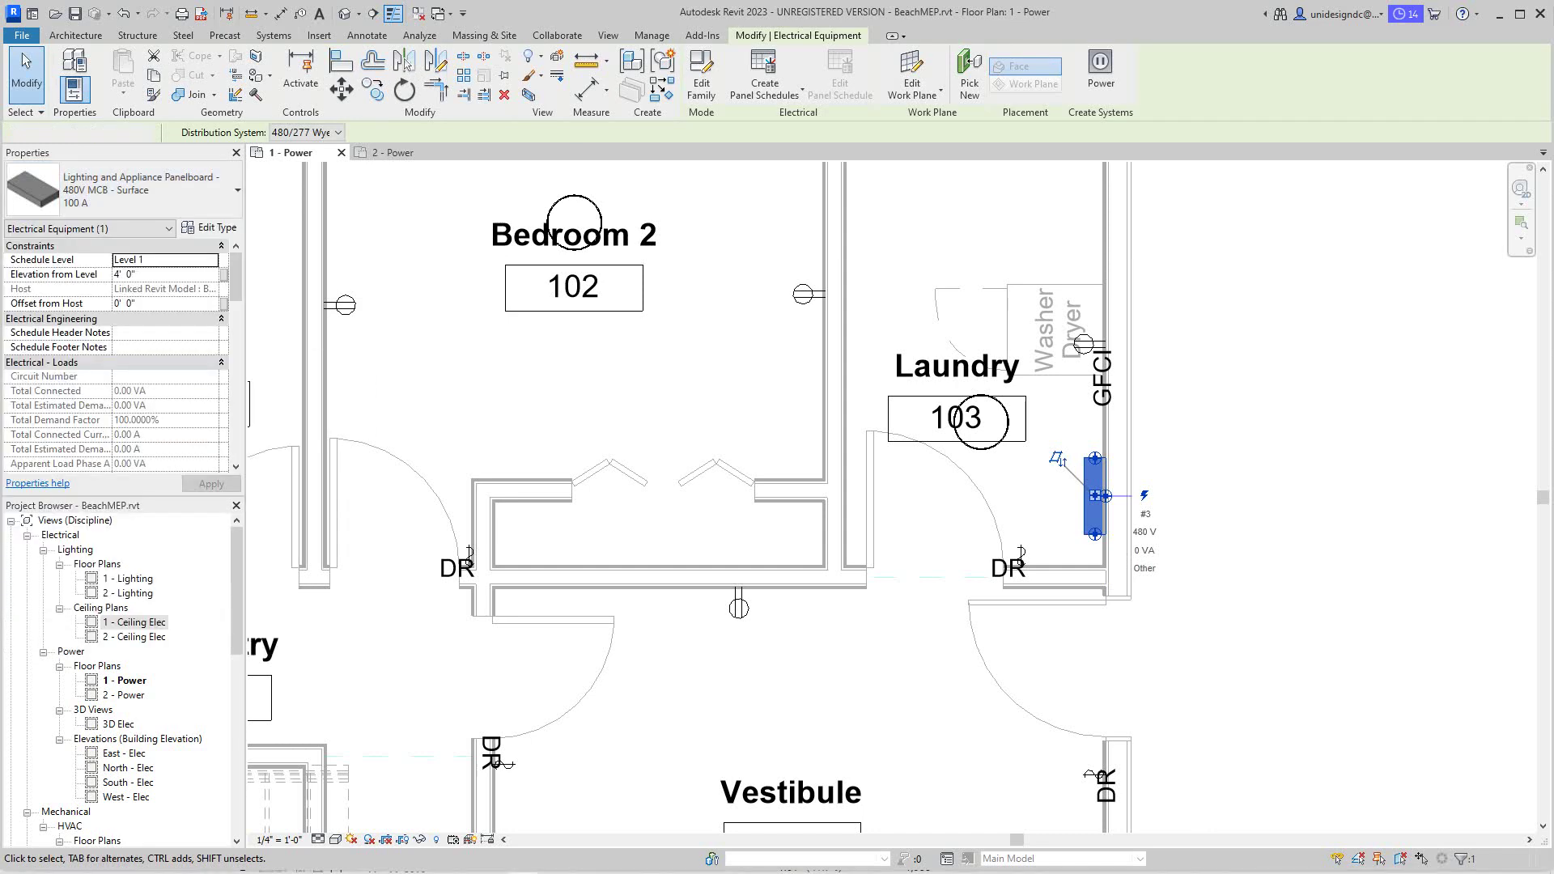
key("Escape")
- Look over the 1 - Power floor plan and switch to the 2 - Power floor plan
scroll(1117, 506, "up", 2)
scroll(1085, 518, "down", 3)
scroll(1001, 576, "up", 1)
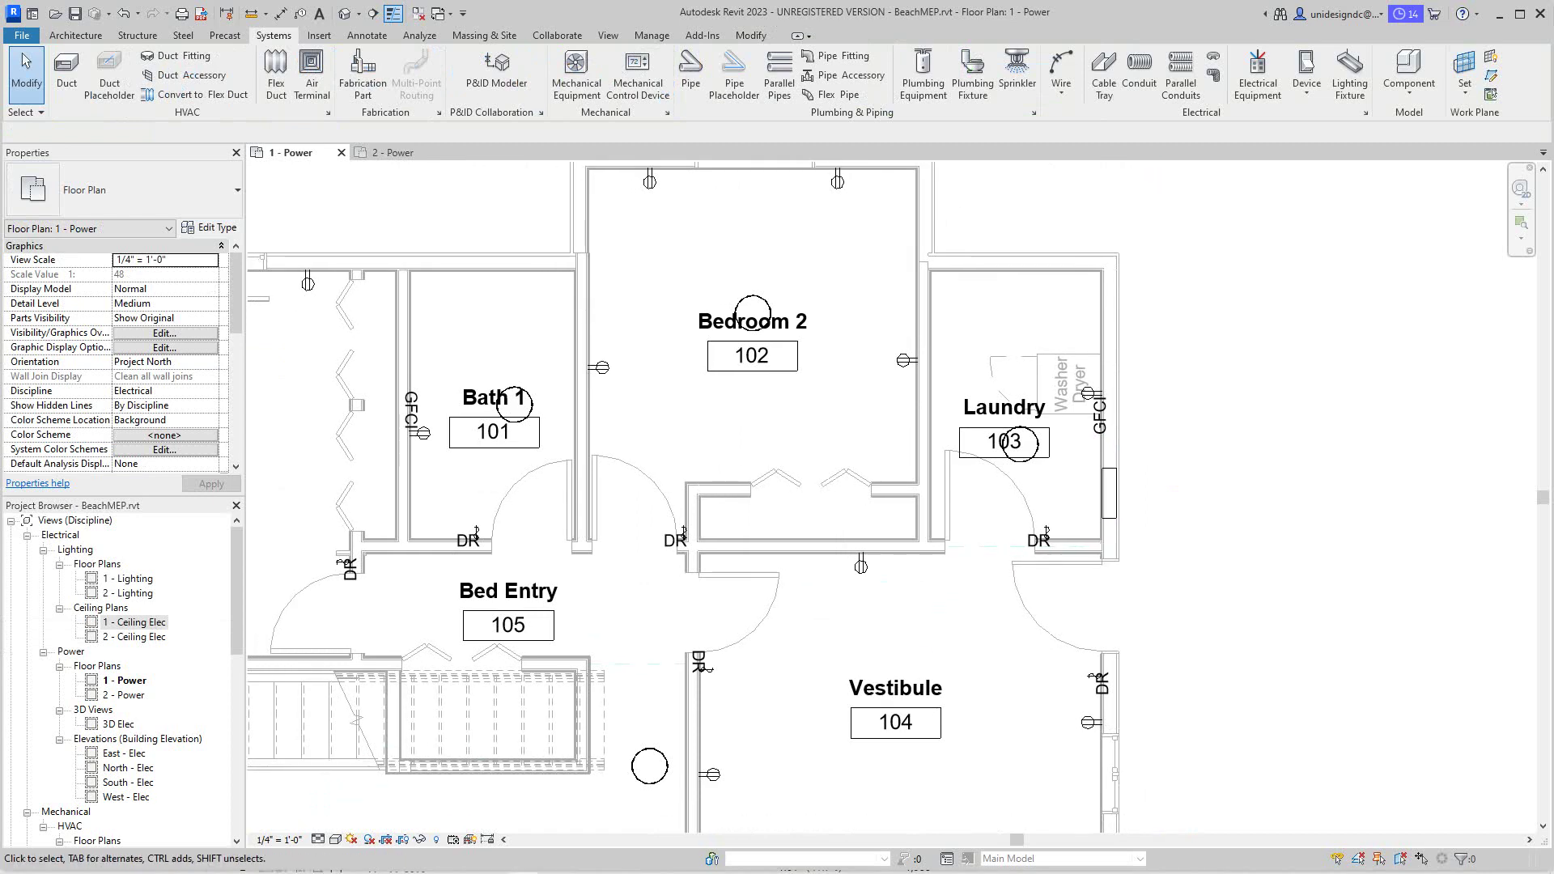
scroll(1002, 576, "up", 2)
scroll(962, 494, "down", 5)
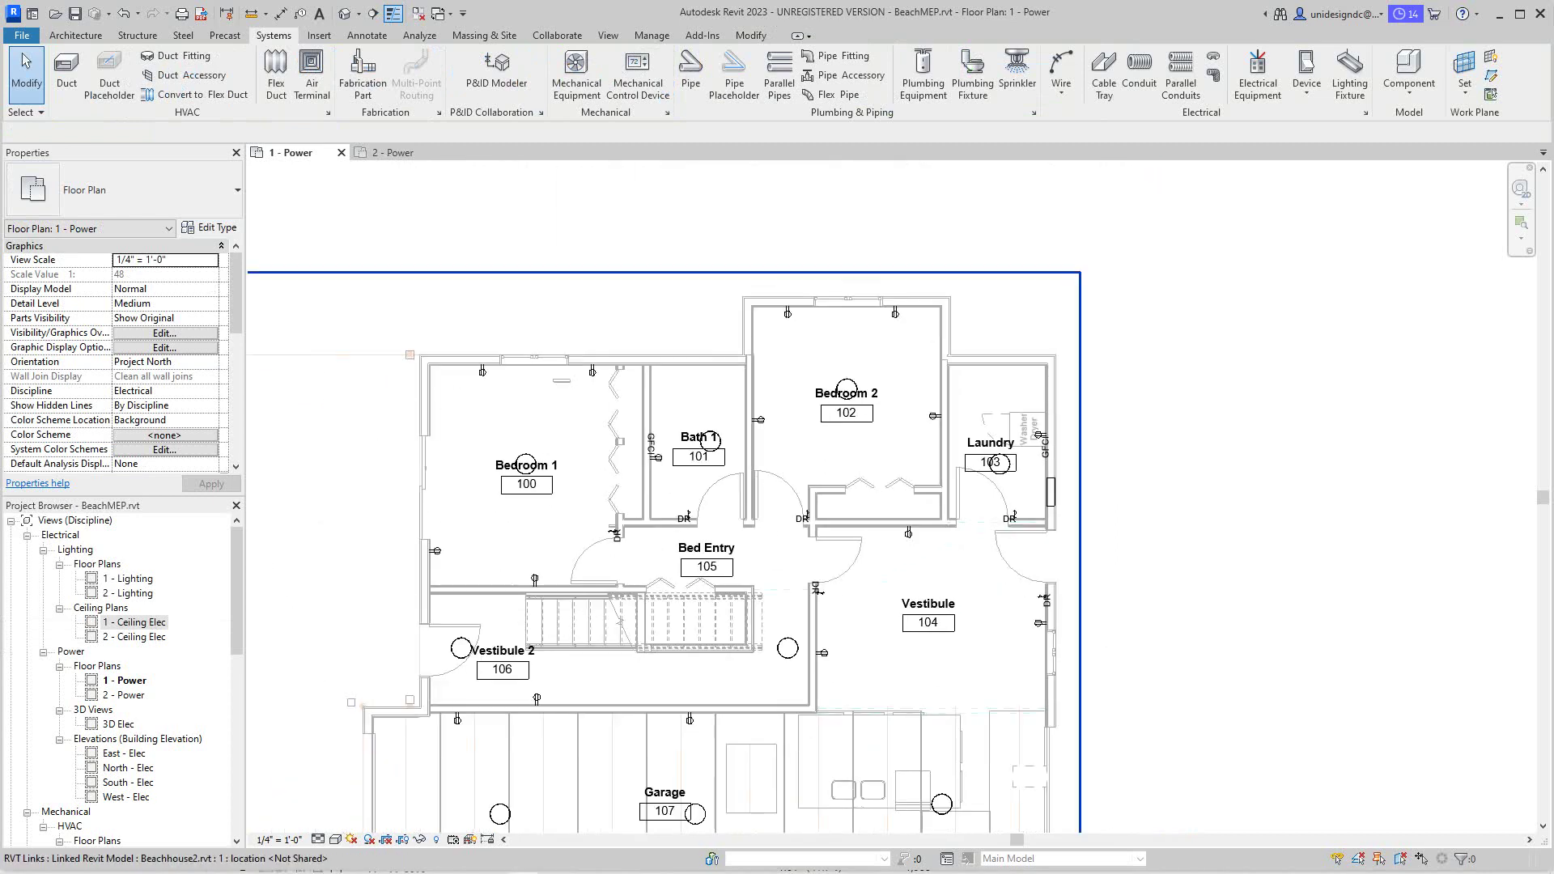
middle_click_drag(962, 493, 1085, 439)
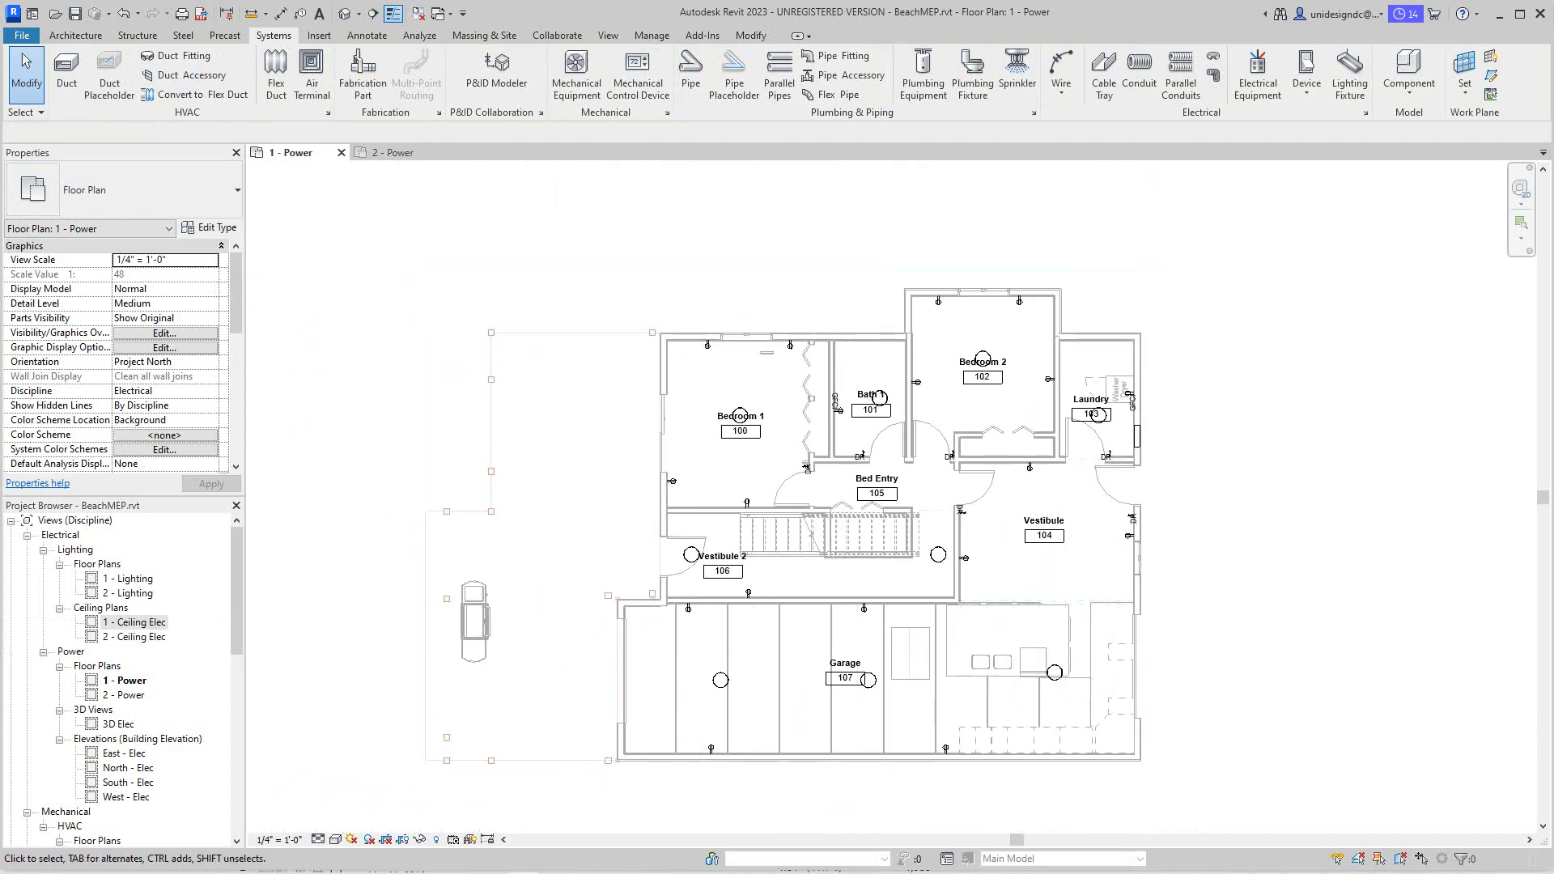
left_click(393, 152)
scroll(470, 464, "down", 1)
middle_click_drag(470, 464, 611, 455)
scroll(611, 453, "up", 1)
scroll(587, 409, "up", 2)
scroll(664, 427, "down", 1)
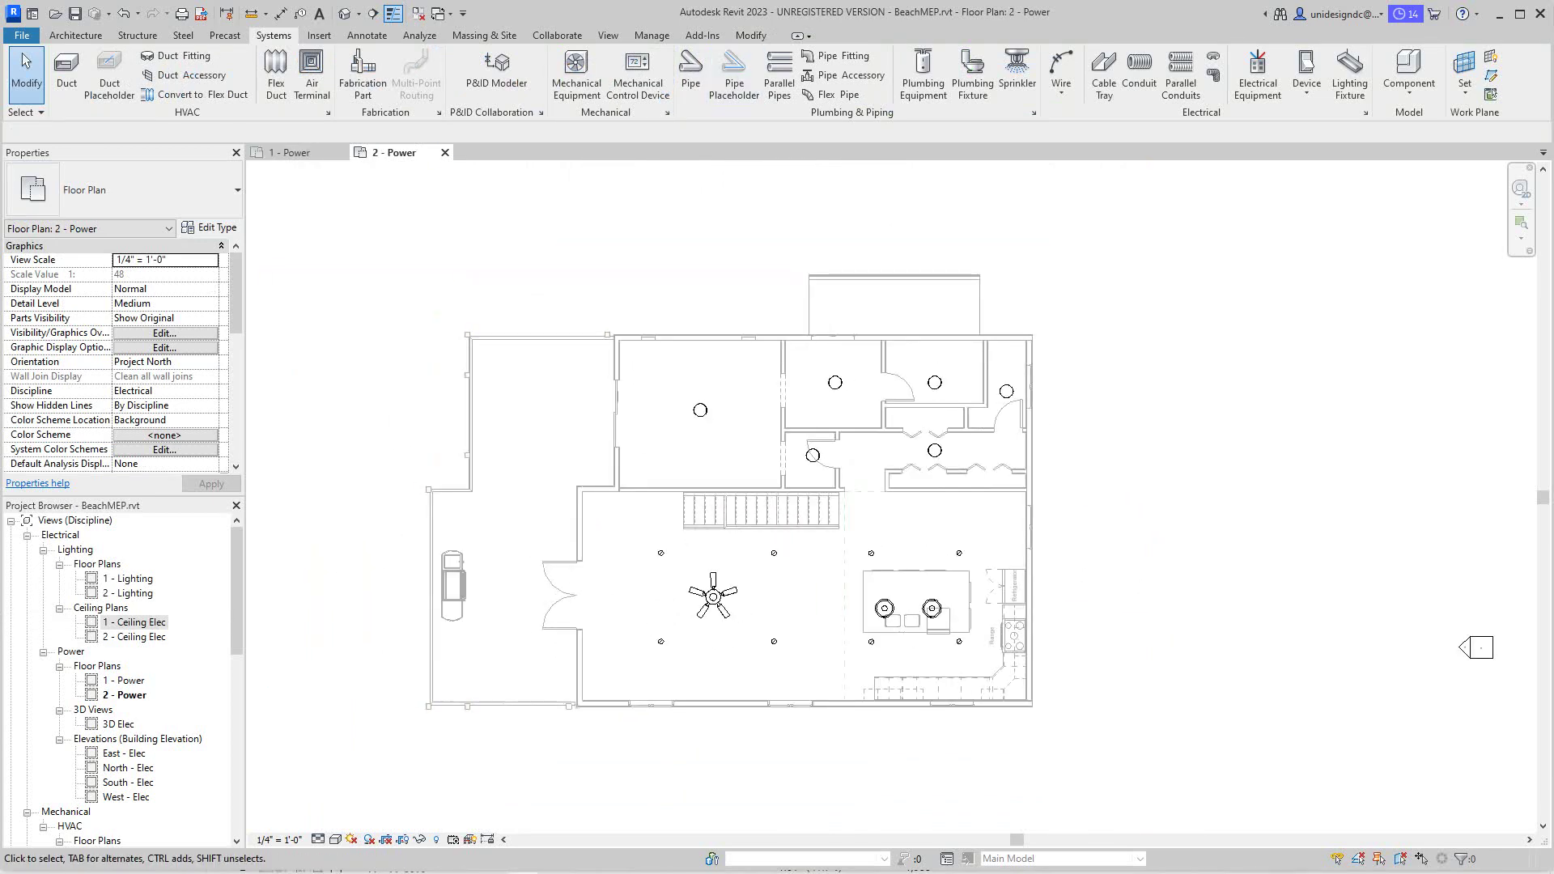
scroll(678, 392, "up", 2)
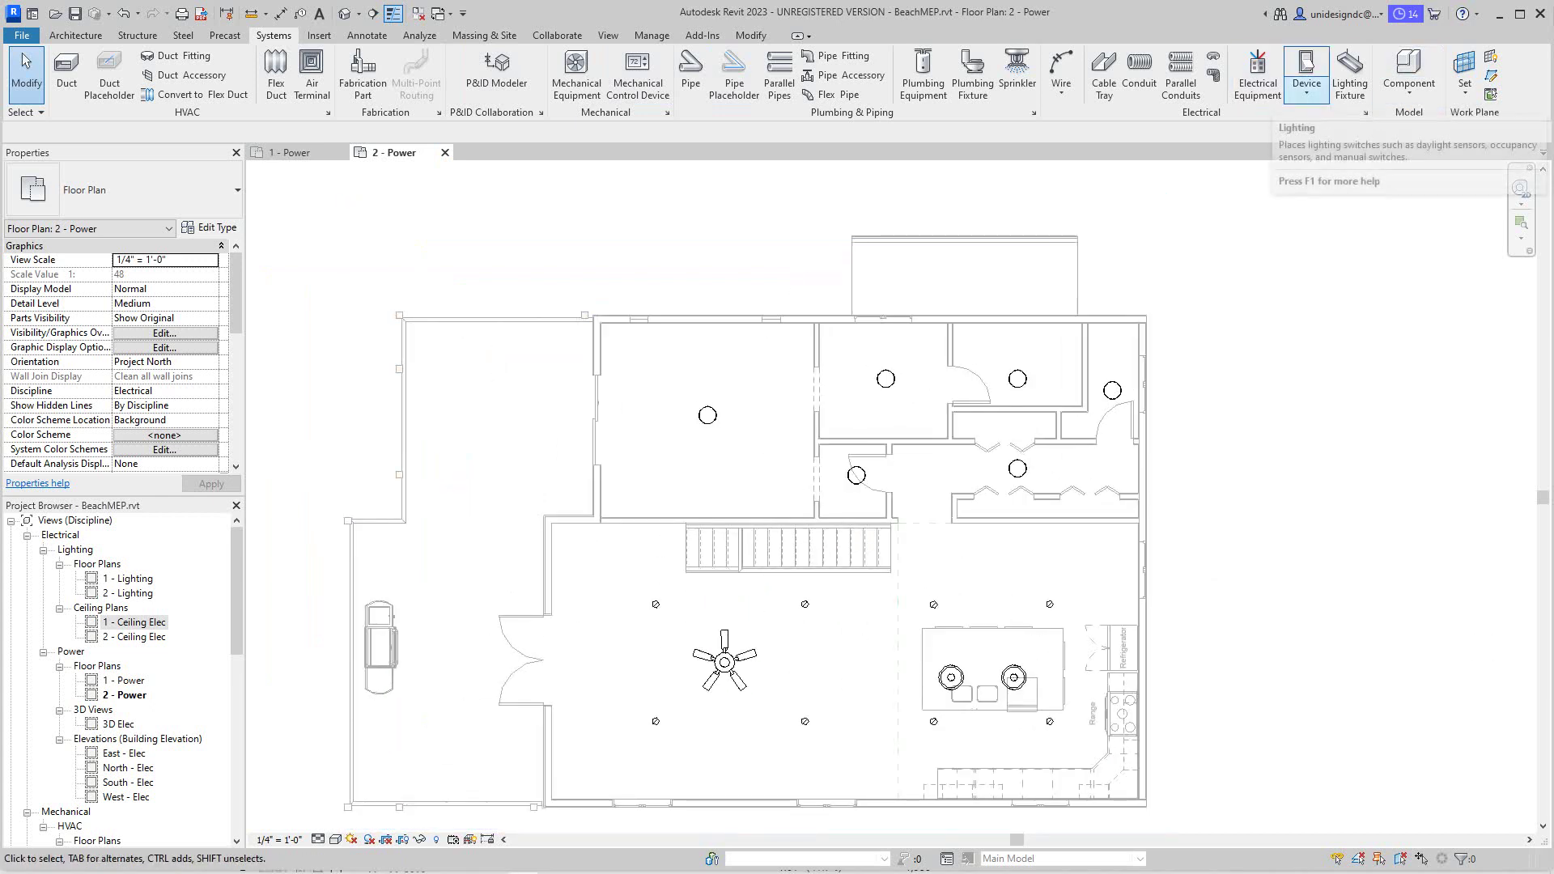
- Place two standard Duplex Receptacles along the north wall of the large northwest room, using Place on Vertical Face
left_click(1307, 91)
left_click(1348, 121)
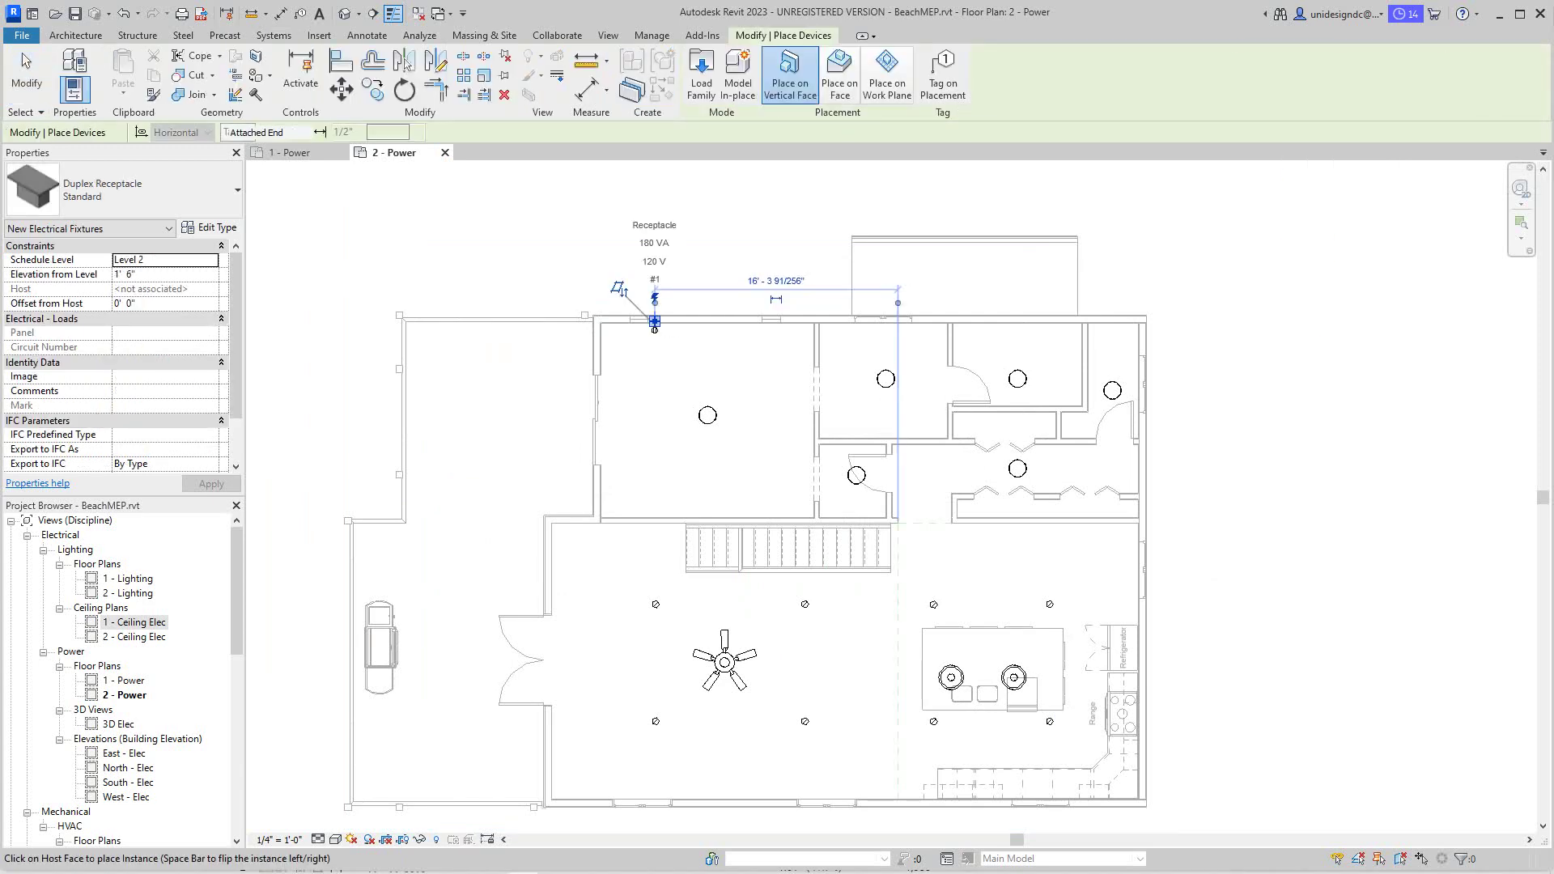
scroll(648, 329, "up", 2)
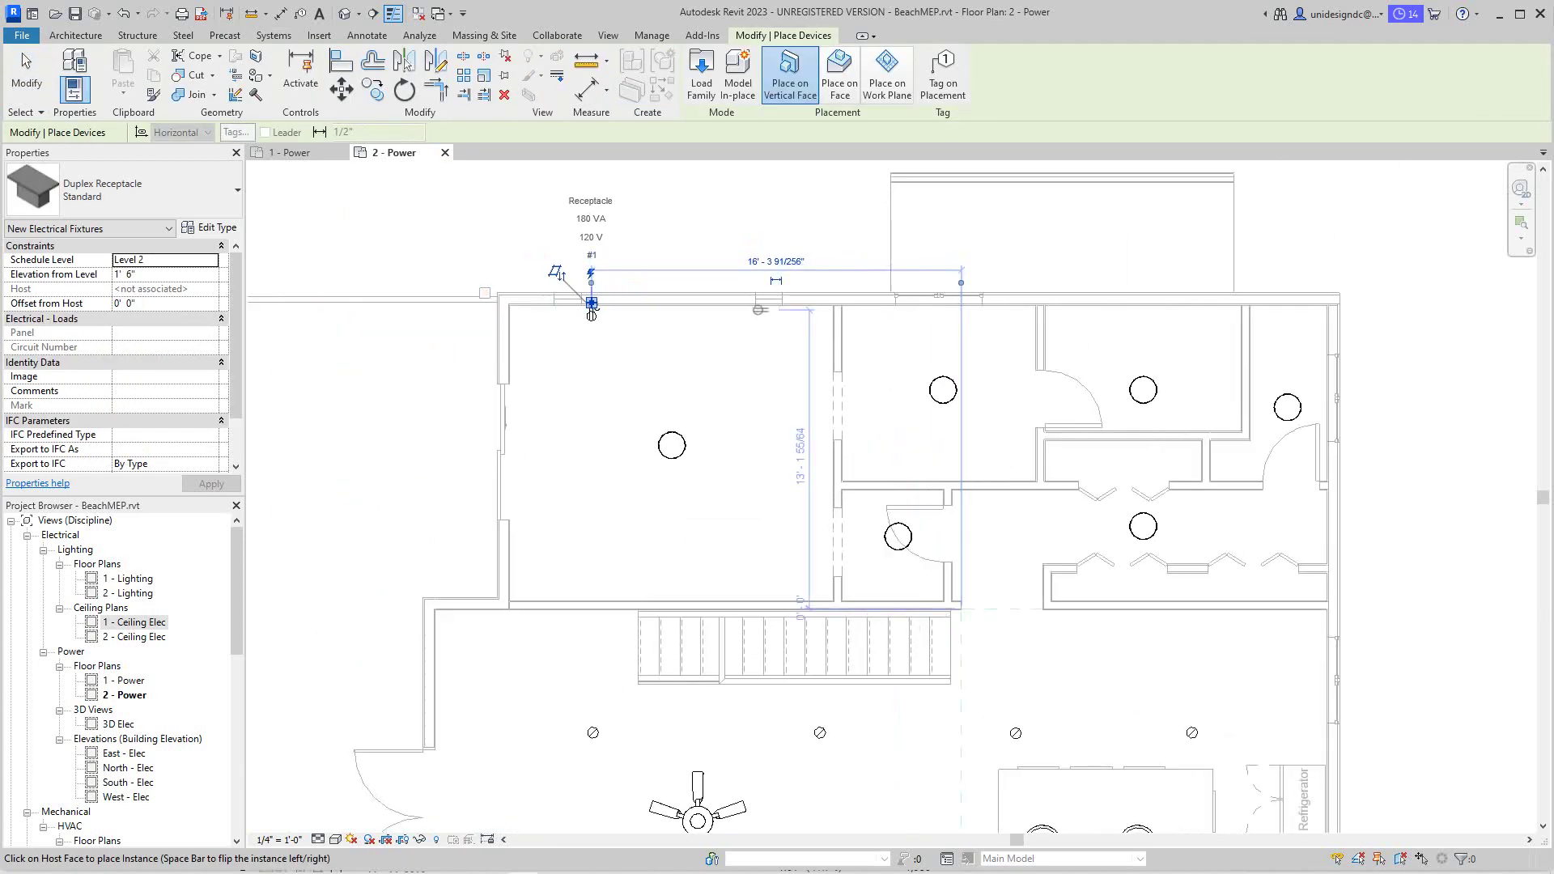
left_click(769, 310)
scroll(596, 526, "down", 1)
scroll(586, 567, "up", 2)
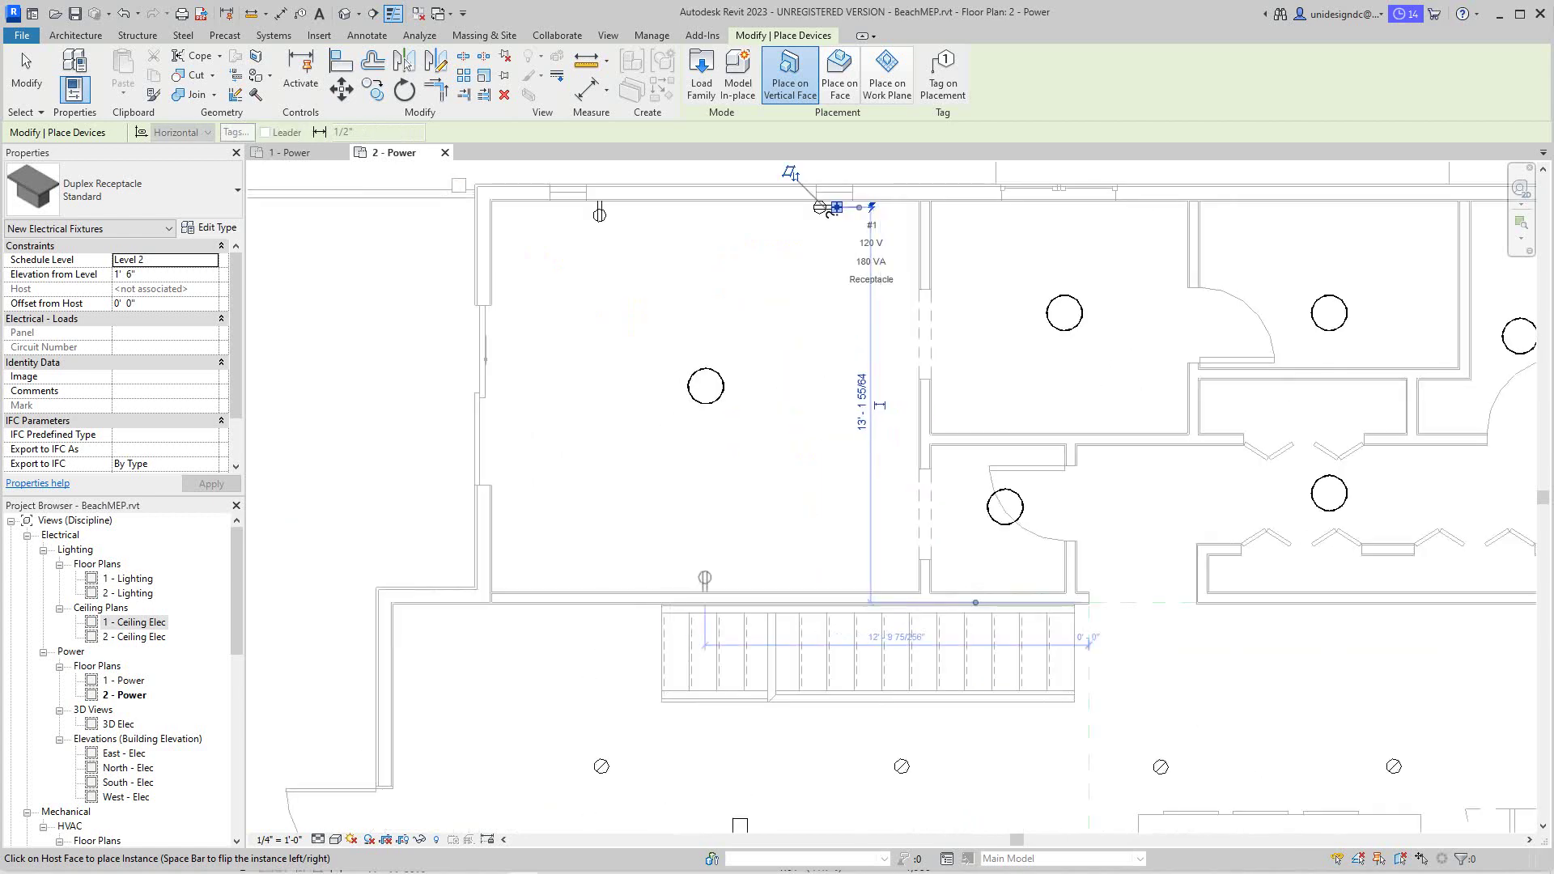
- Place one Duplex Receptacle on the northwest room's south wall and two on its west wall, one at each side of the opening
left_click(827, 208)
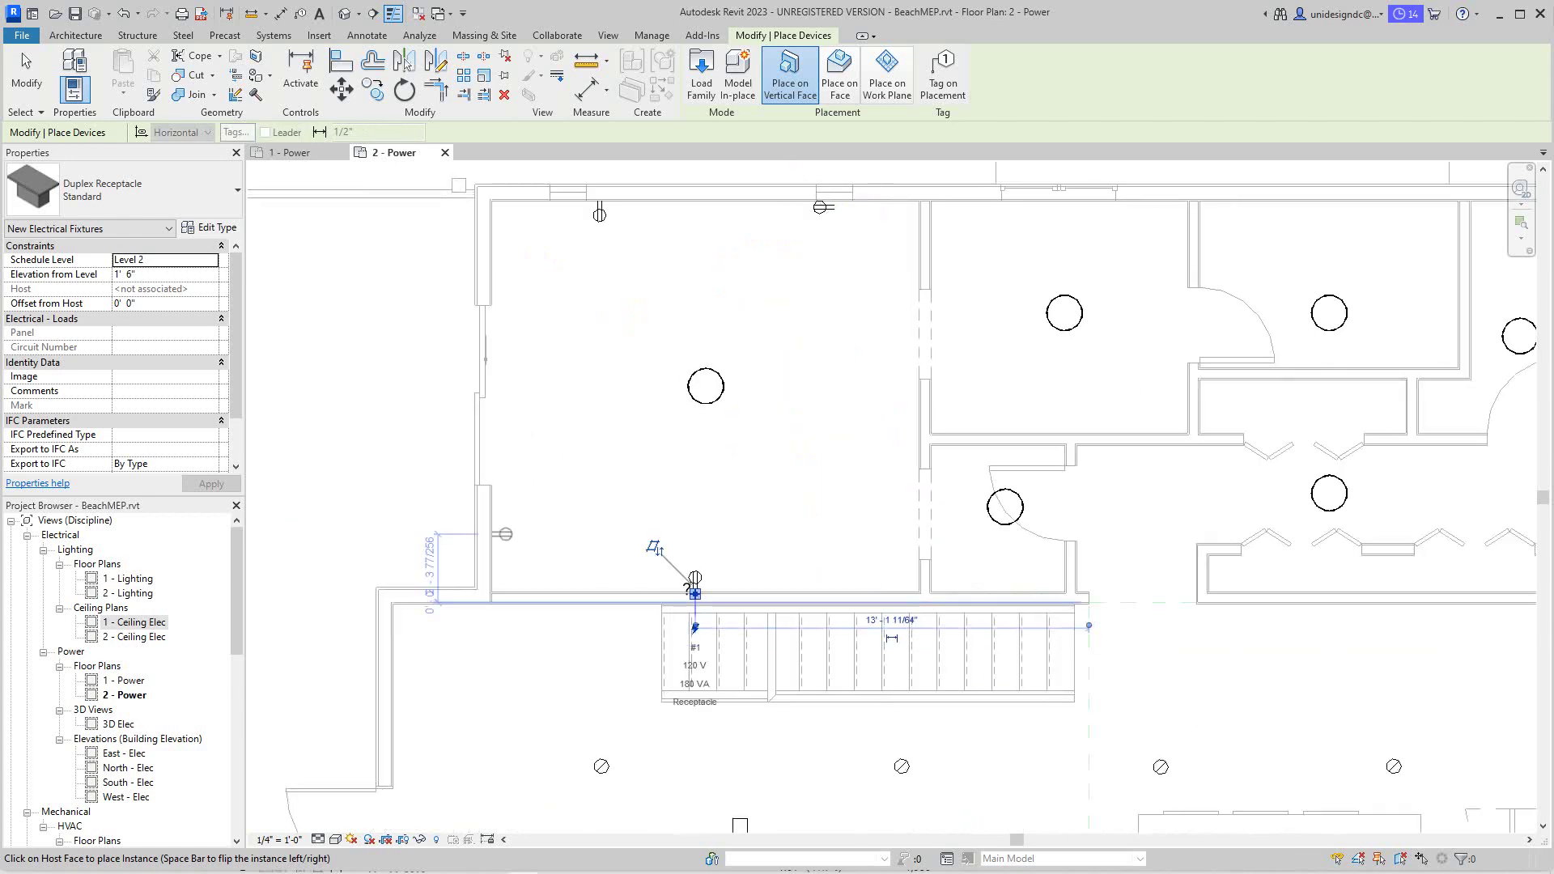
left_click(492, 534)
left_click(492, 254)
scroll(790, 324, "down", 2)
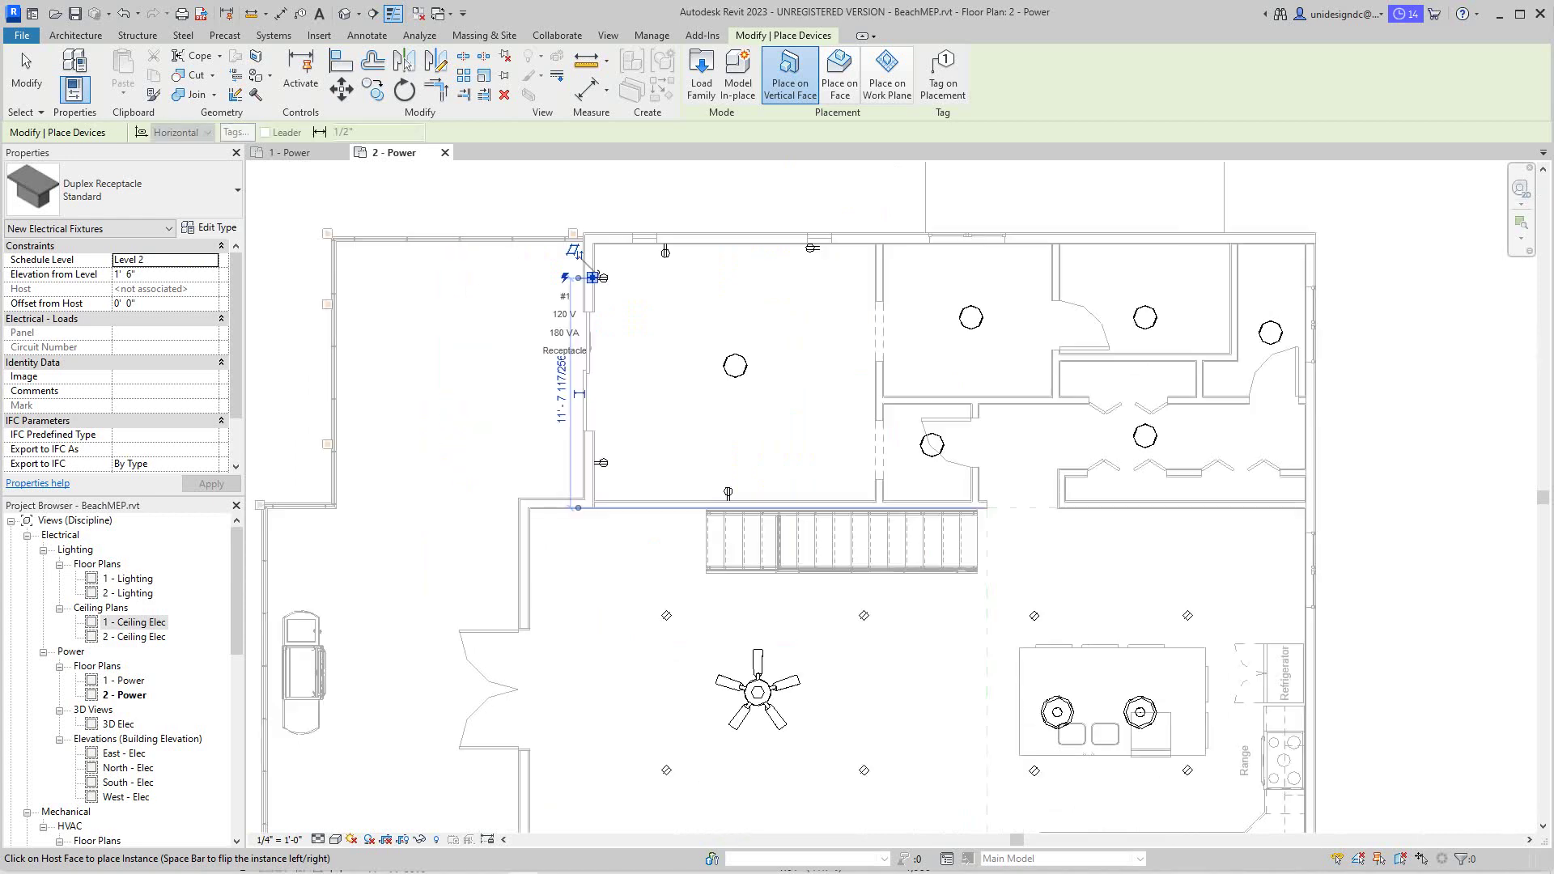
- Place a Duplex Receptacle on the south wall of the room directly east of the large northwest room
scroll(1145, 320, "up", 3)
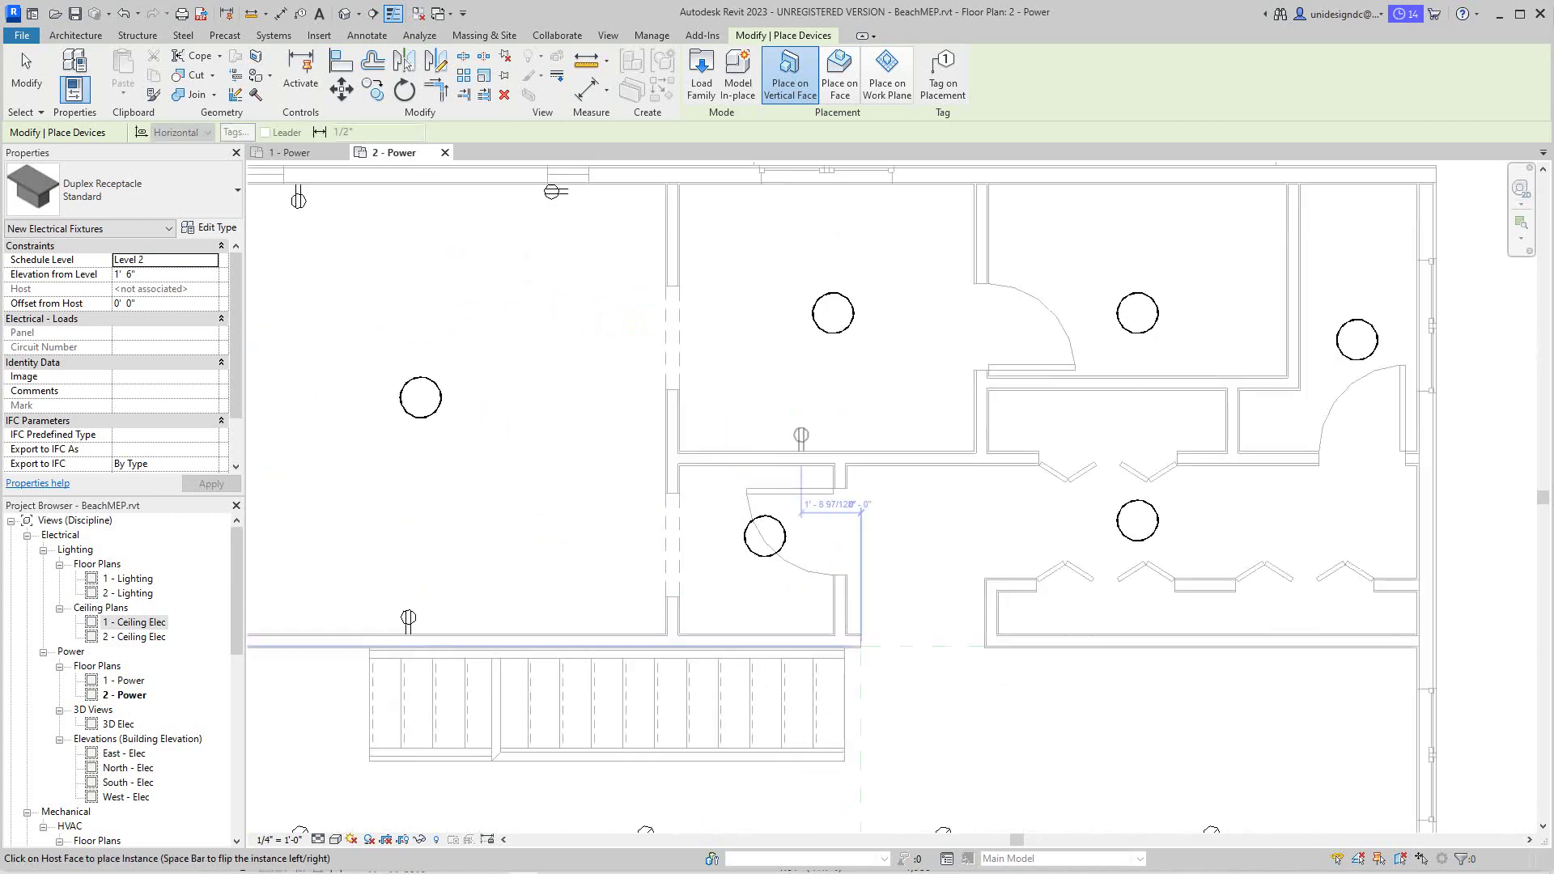
scroll(814, 441, "down", 2)
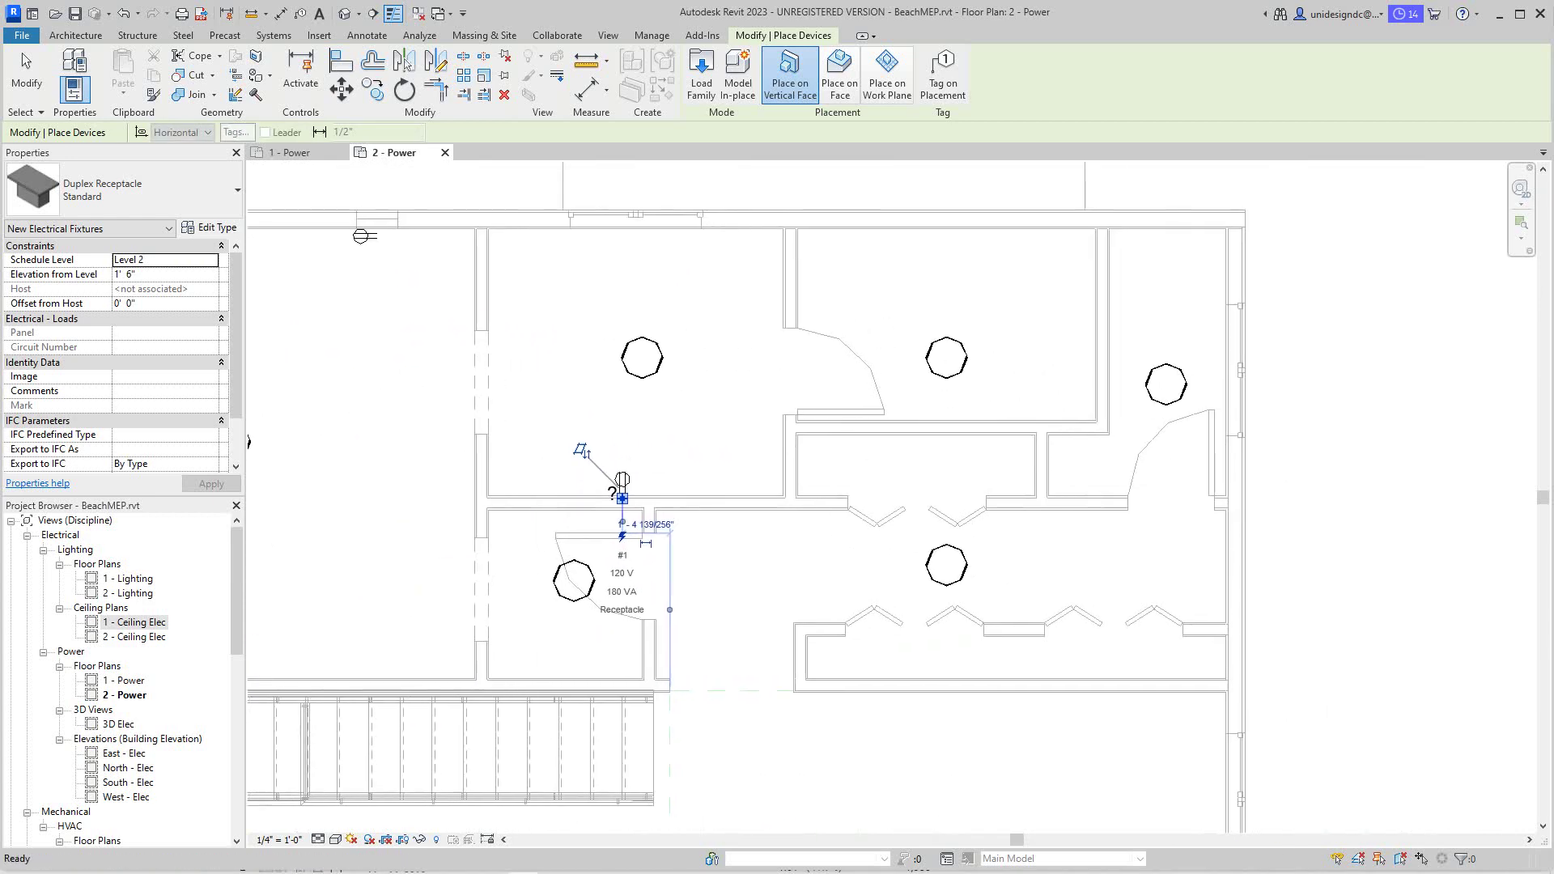
scroll(664, 486, "down", 3)
scroll(846, 526, "up", 4)
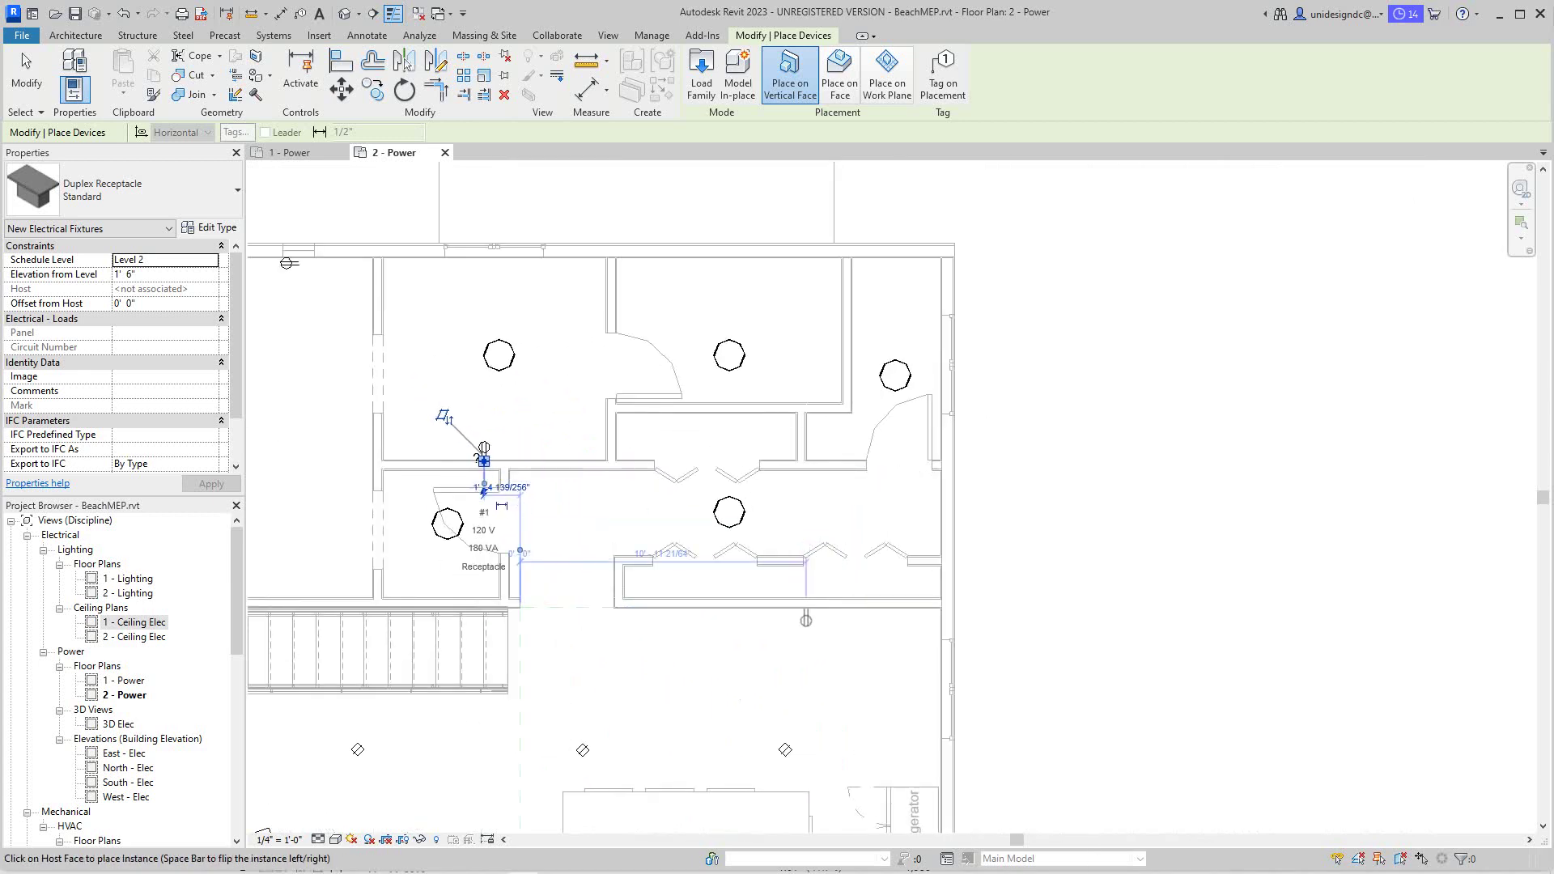
- In the ceiling-fan room, place Duplex Receptacles on the west wall north of the double doors and on the north wall west of the stairs
middle_click_drag(805, 619, 974, 392)
scroll(964, 446, "down", 3)
scroll(912, 607, "down", 1)
middle_click_drag(911, 607, 1031, 502)
scroll(538, 511, "up", 4)
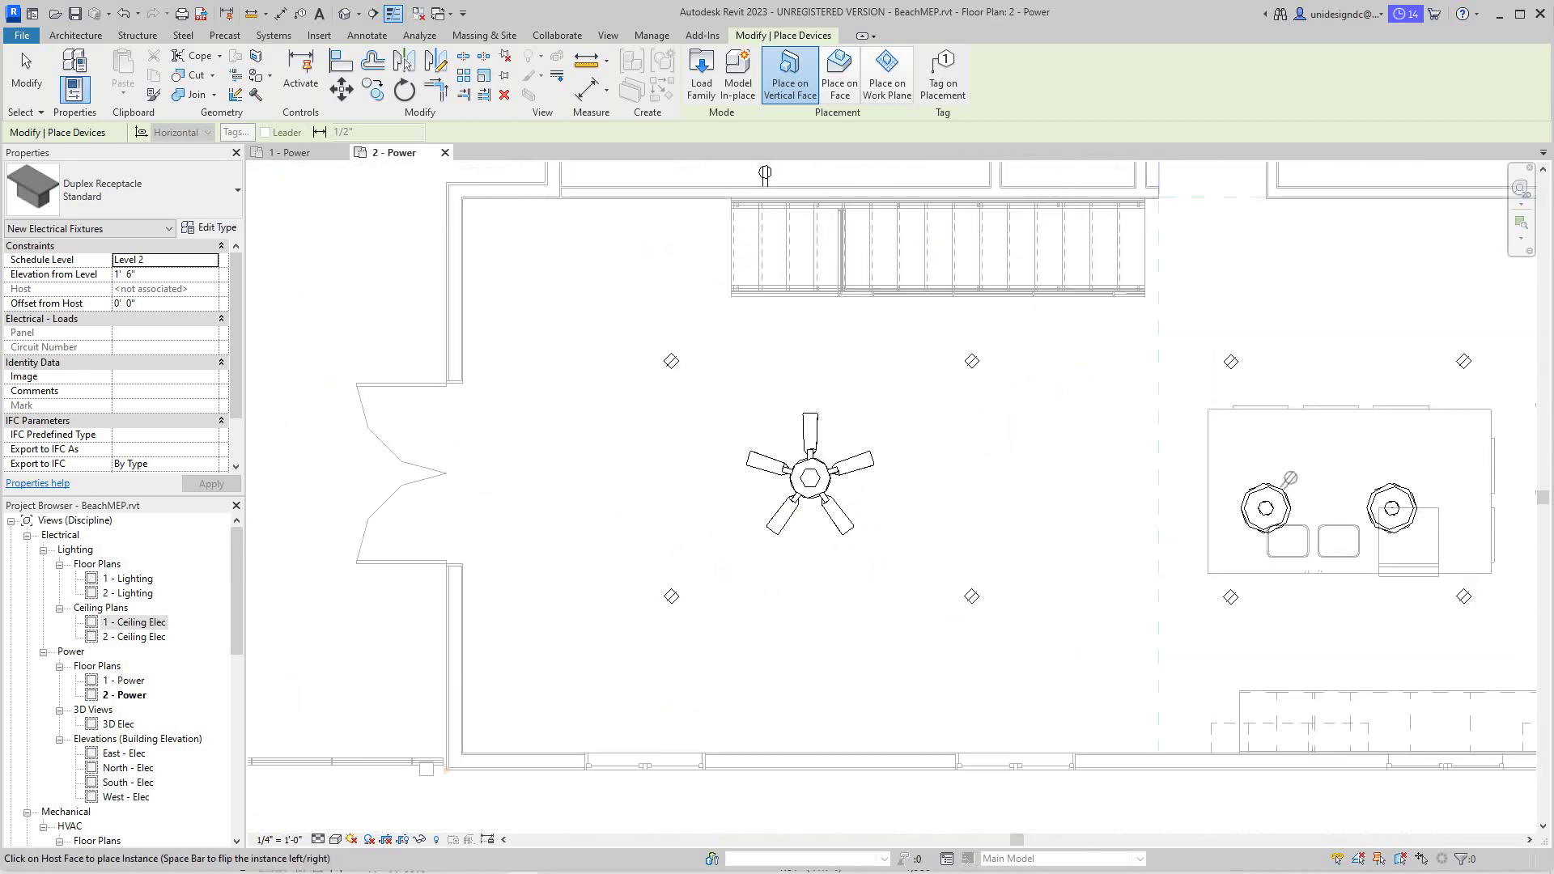
scroll(434, 404, "down", 3)
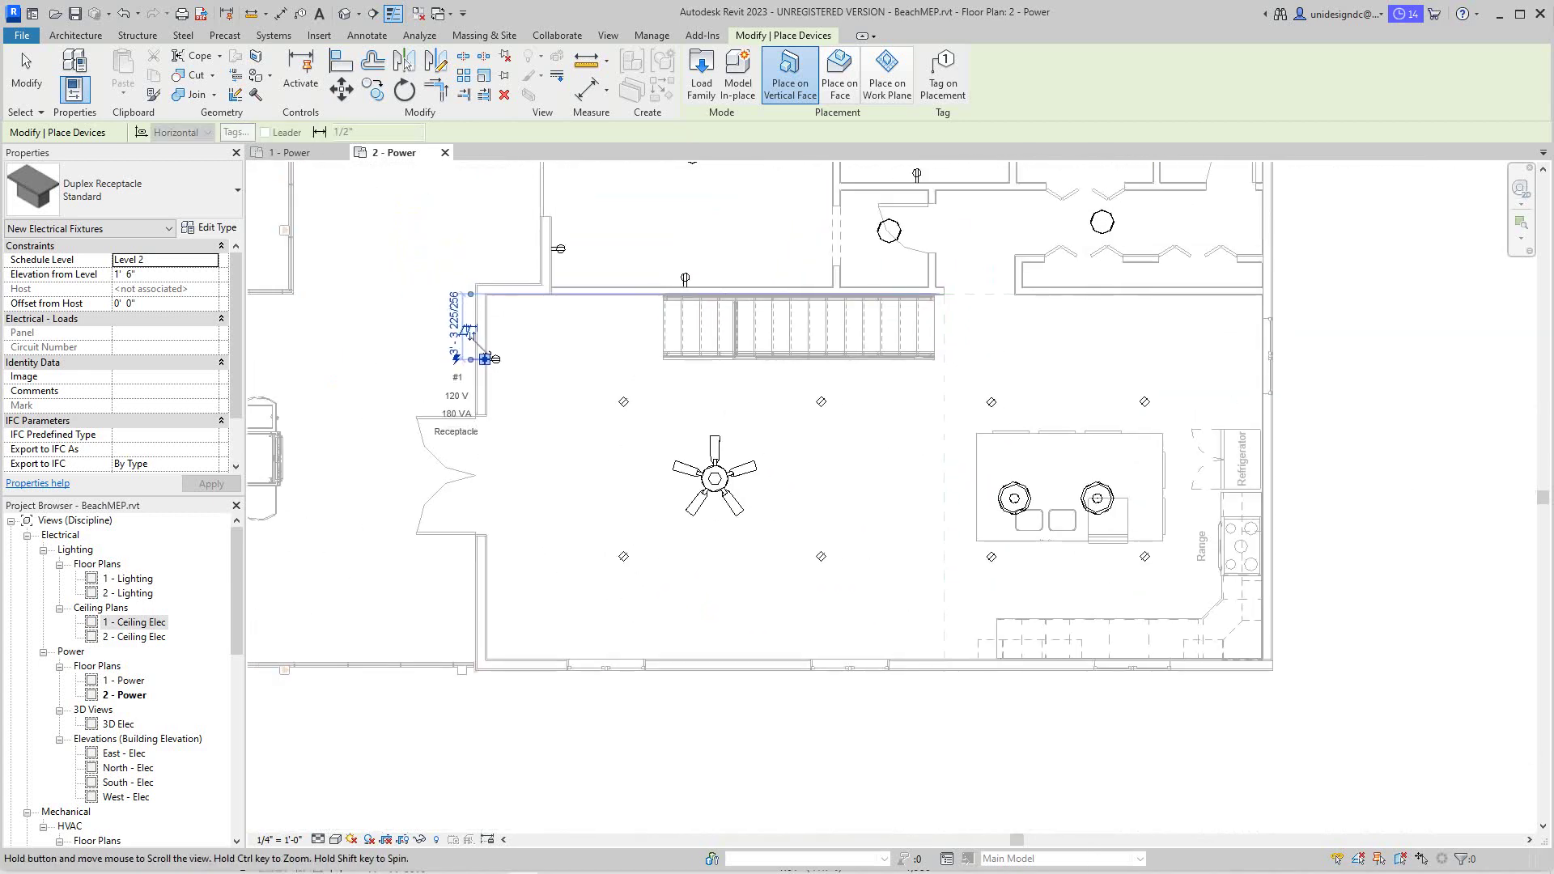
scroll(445, 442, "up", 3)
scroll(388, 469, "down", 2)
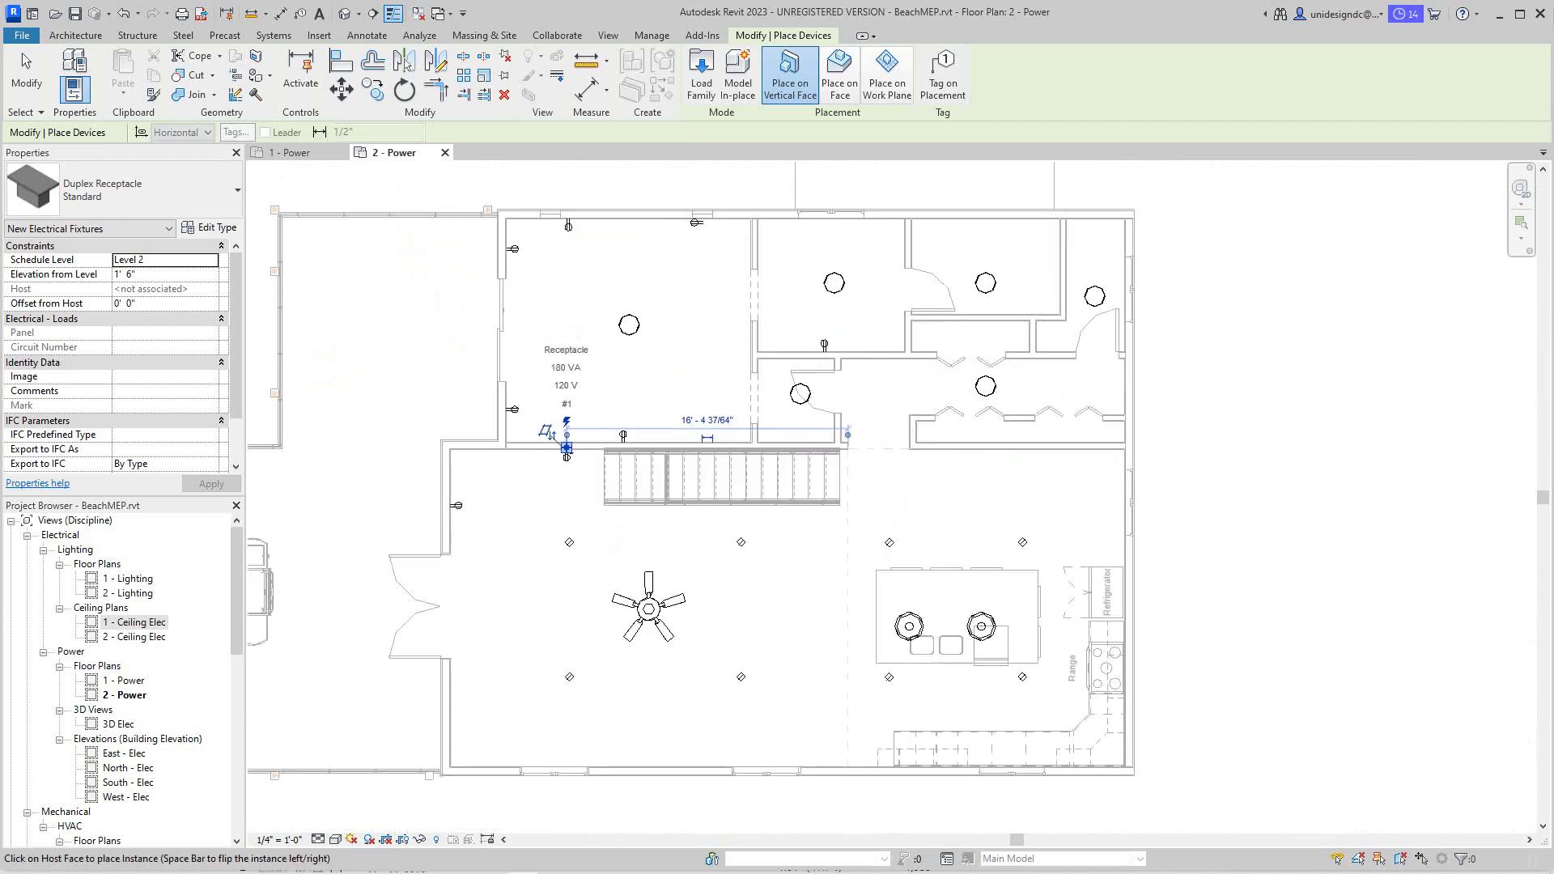
- Place a Duplex Receptacle on the ceiling-fan room's west wall, south of the double doors
scroll(502, 251, "up", 2)
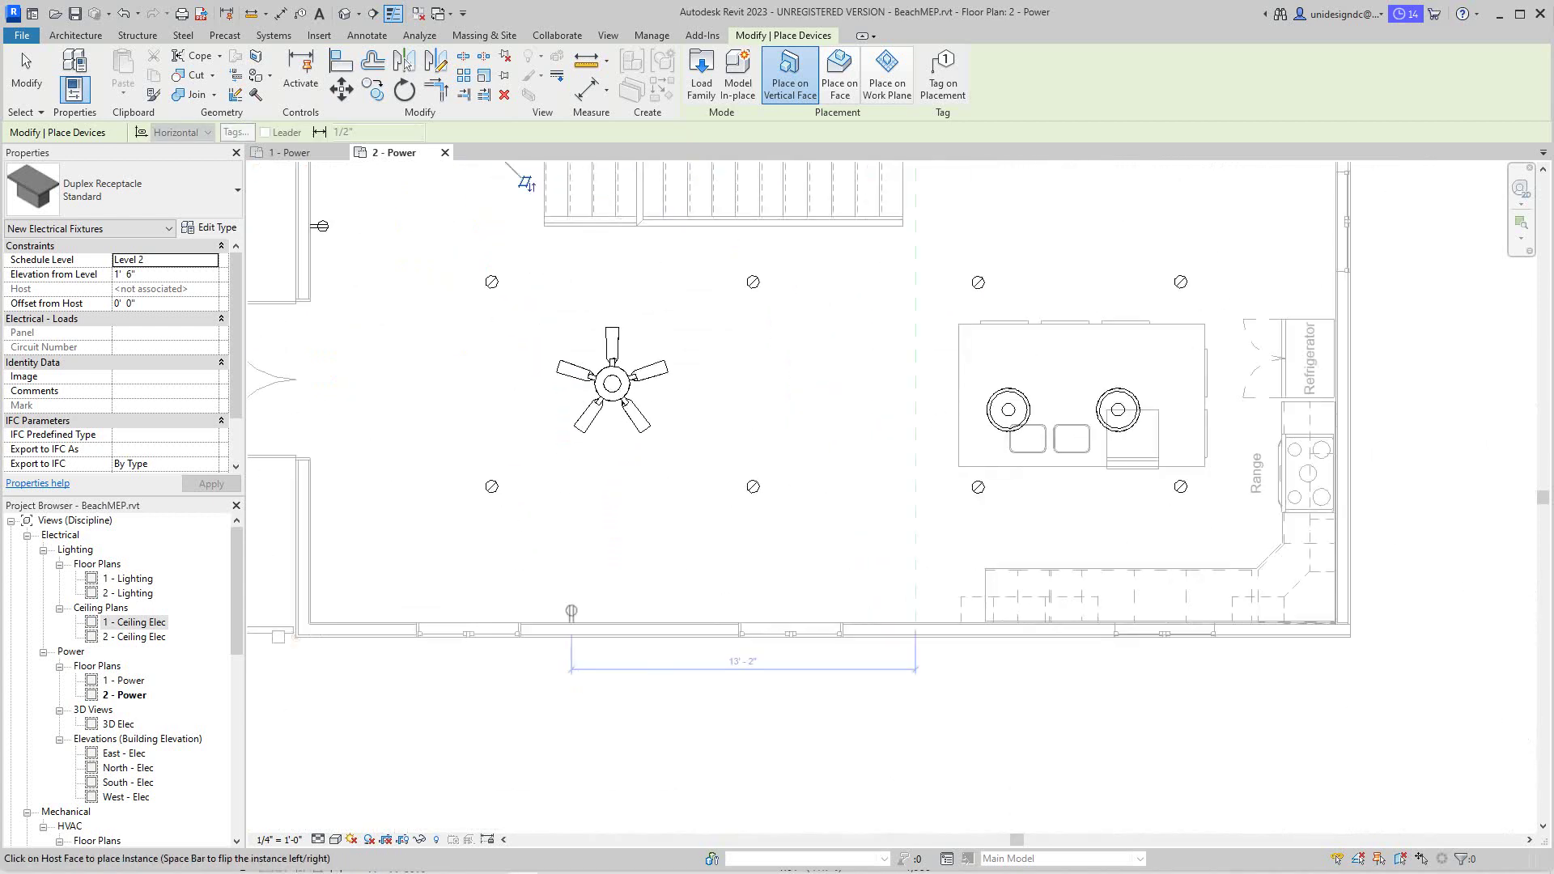
scroll(571, 621, "down", 3)
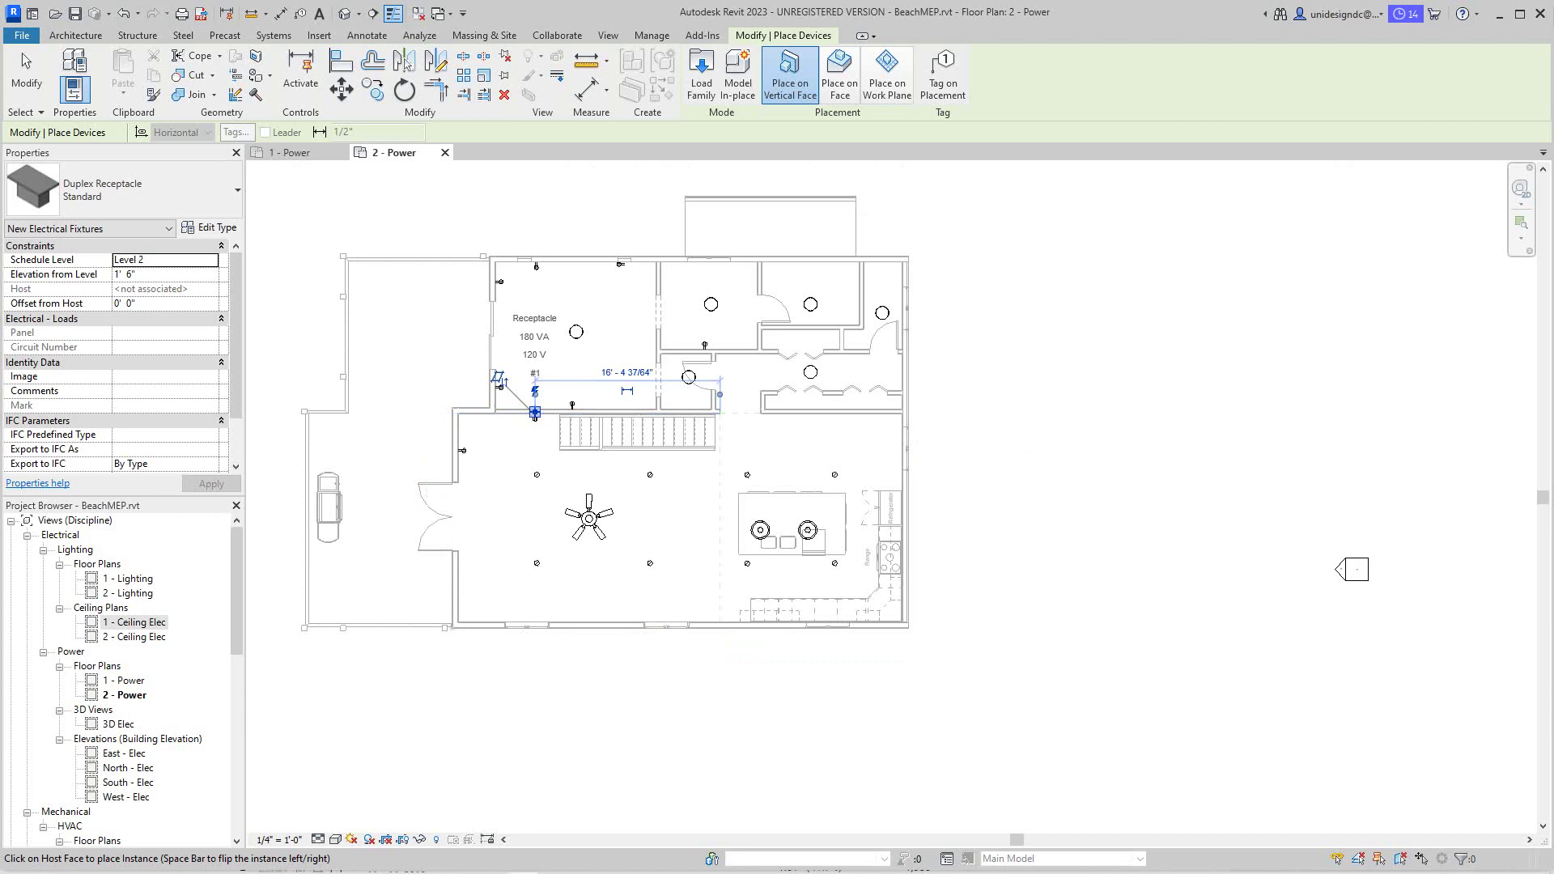
scroll(460, 587, "up", 2)
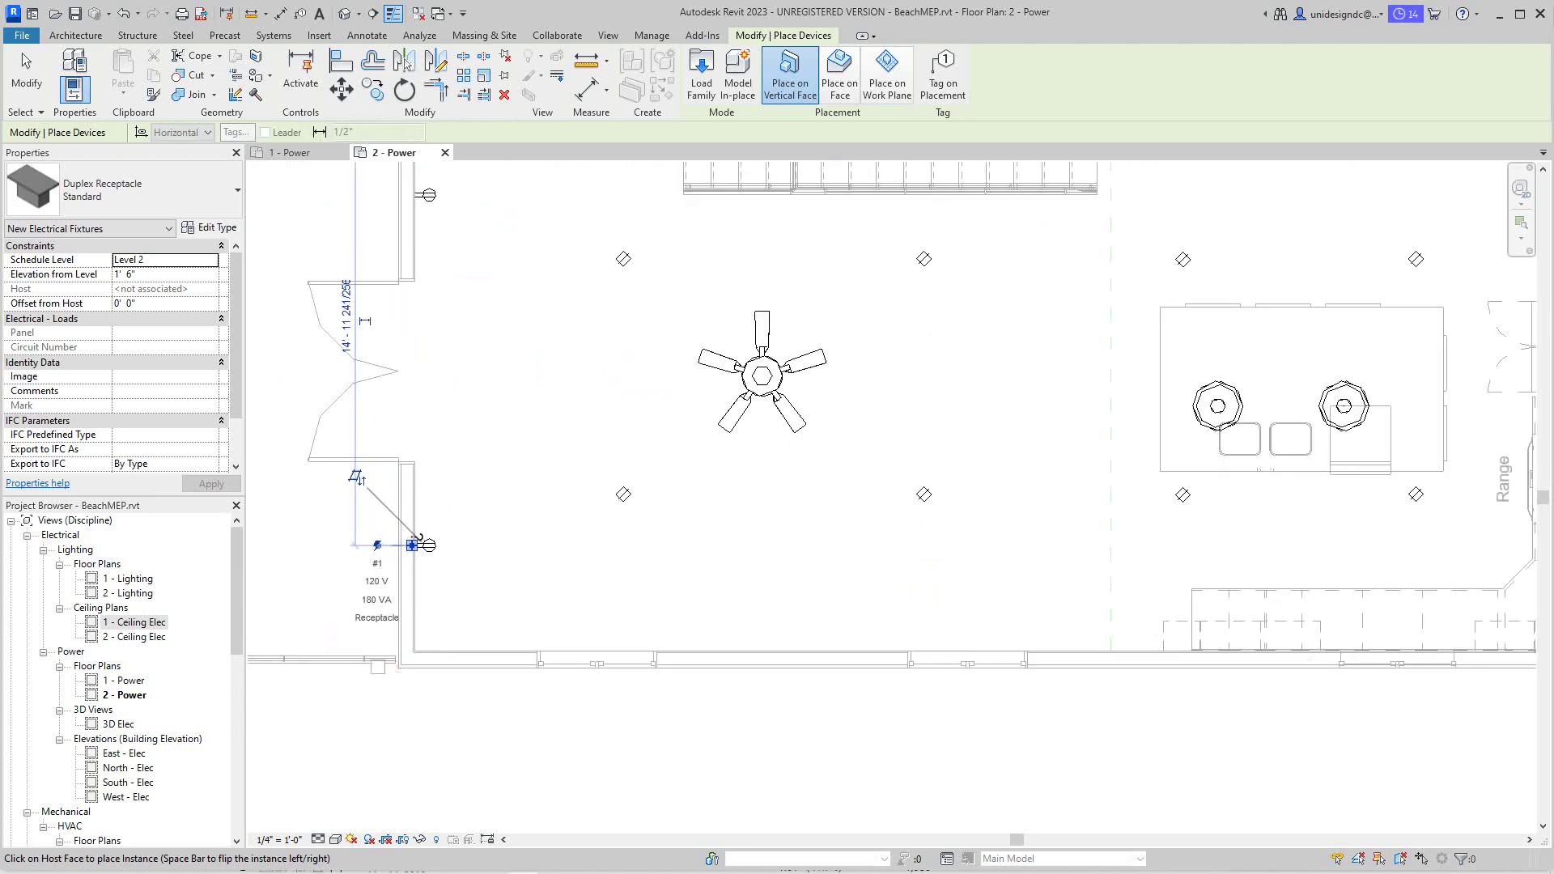
- Place two Duplex Receptacles on the south wall, one between the windows and one just west of the kitchen, and finish placing devices
scroll(409, 542, "down", 3)
scroll(711, 634, "up", 3)
scroll(712, 607, "down", 3)
middle_click_drag(705, 598, 724, 648)
scroll(806, 616, "up", 4)
scroll(819, 617, "down", 1)
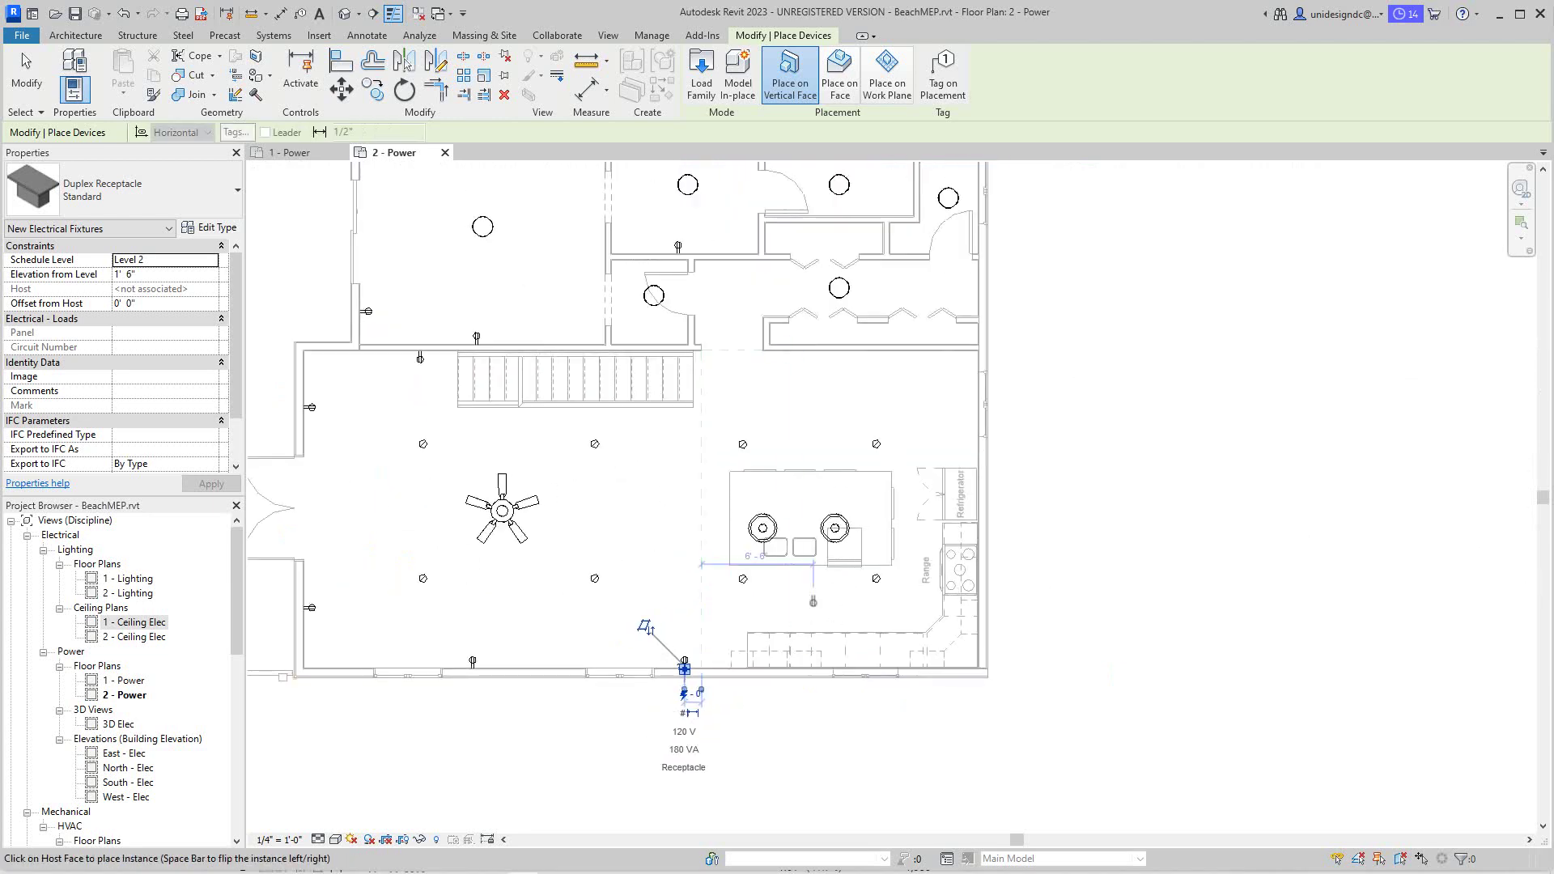
scroll(814, 176, "up", 4)
middle_click_drag(813, 177, 790, 340)
key("Escape")
scroll(807, 318, "down", 3)
scroll(807, 355, "down", 3)
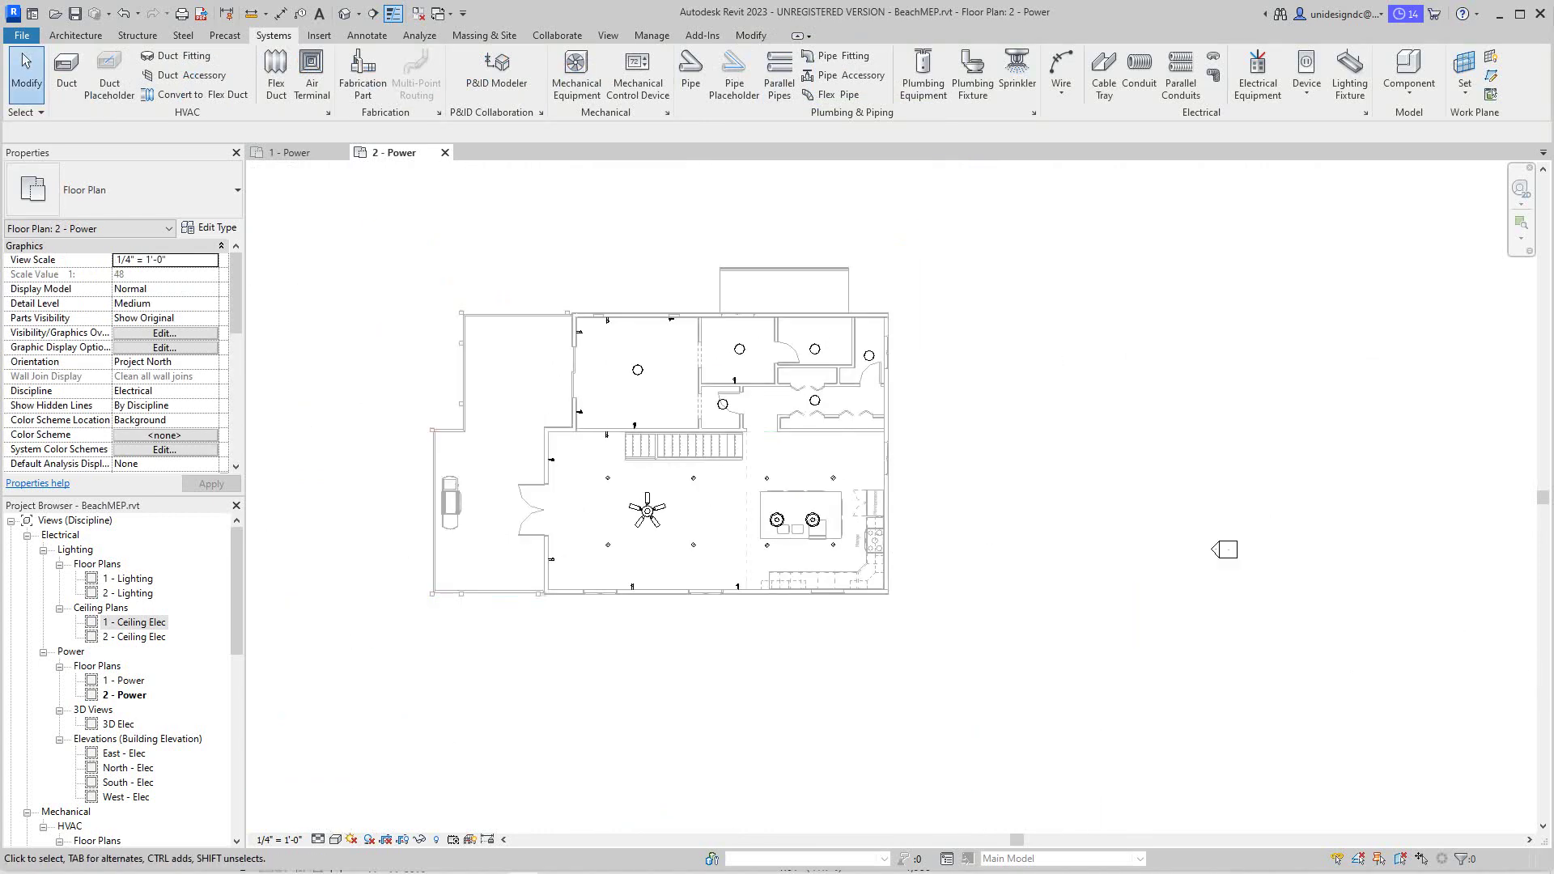
- Tag all untagged rooms in the 2 - Power plan with Room Tags, including linked elements, and enable visibility of the Rooms category
scroll(969, 442, "down", 1)
middle_click_drag(970, 442, 1074, 522)
scroll(995, 498, "up", 2)
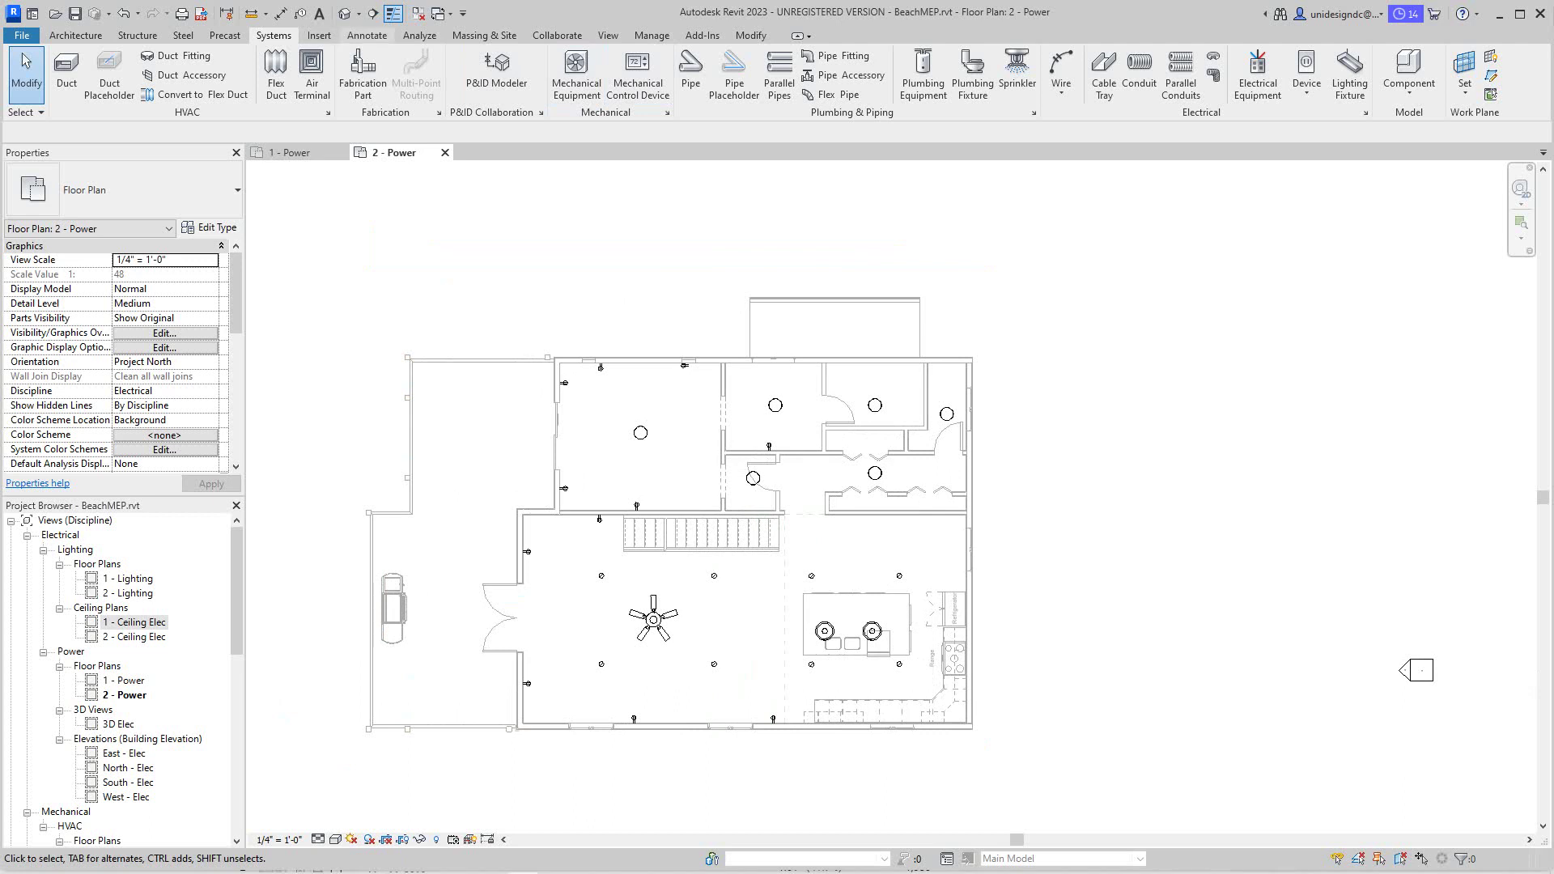
left_click(366, 35)
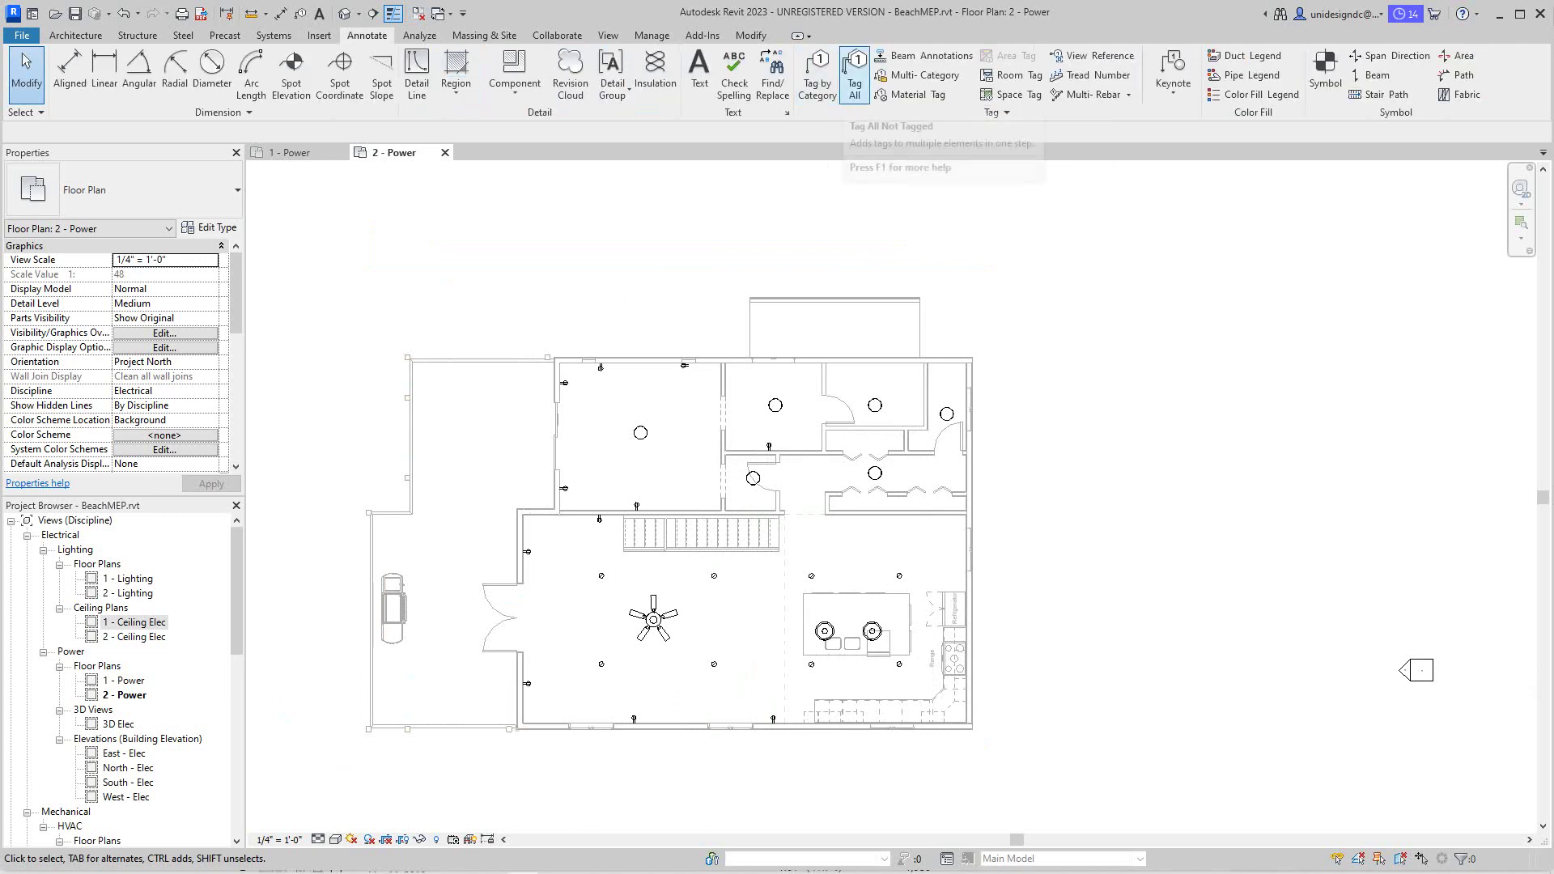
left_click(855, 75)
scroll(769, 454, "down", 6)
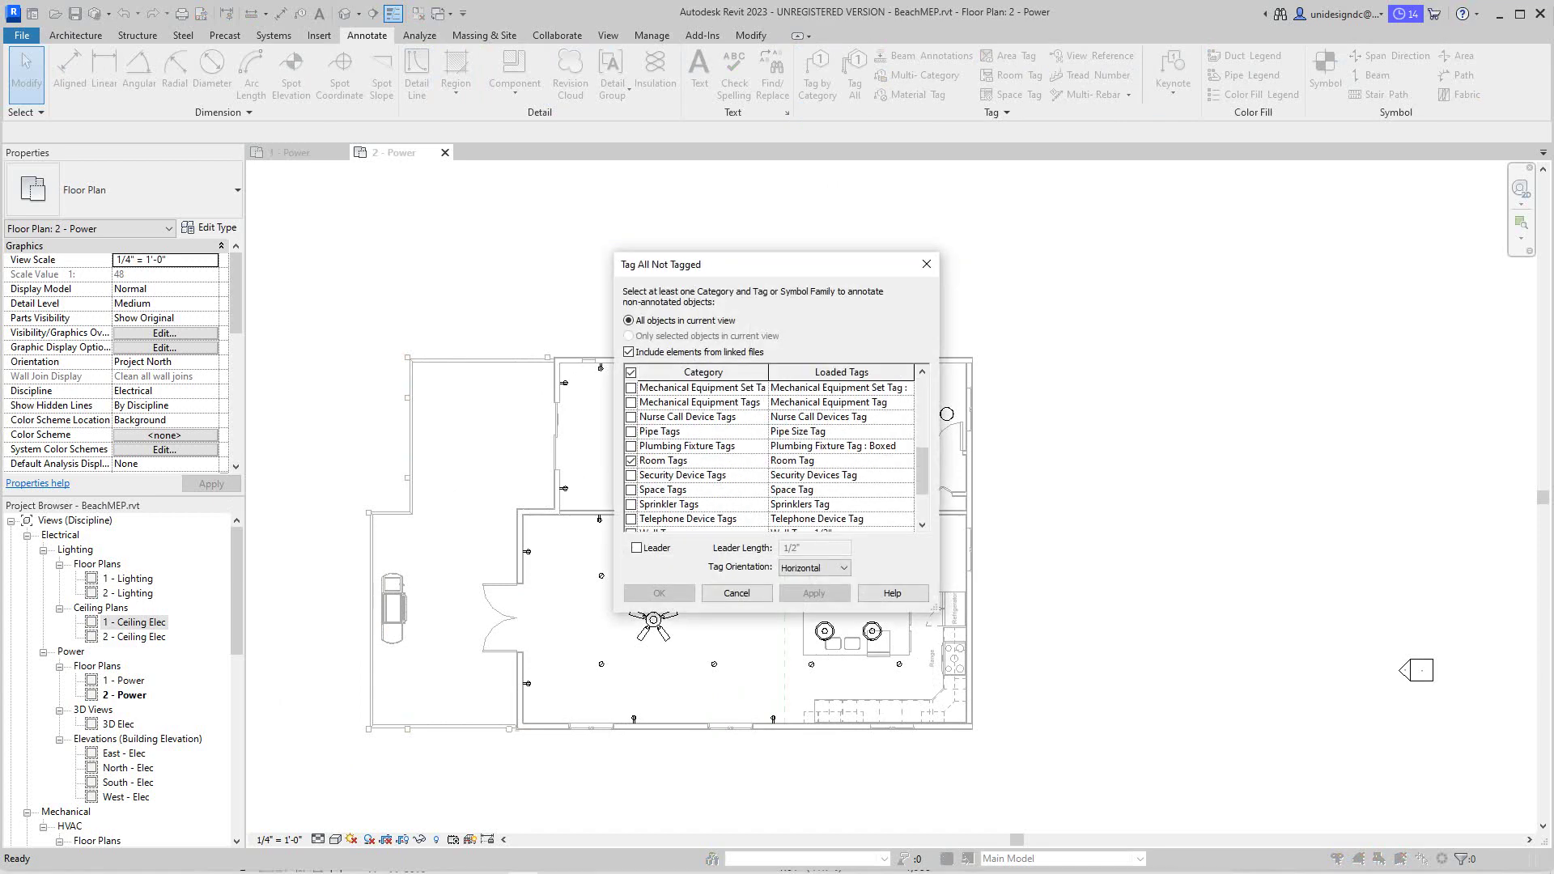
left_click(814, 593)
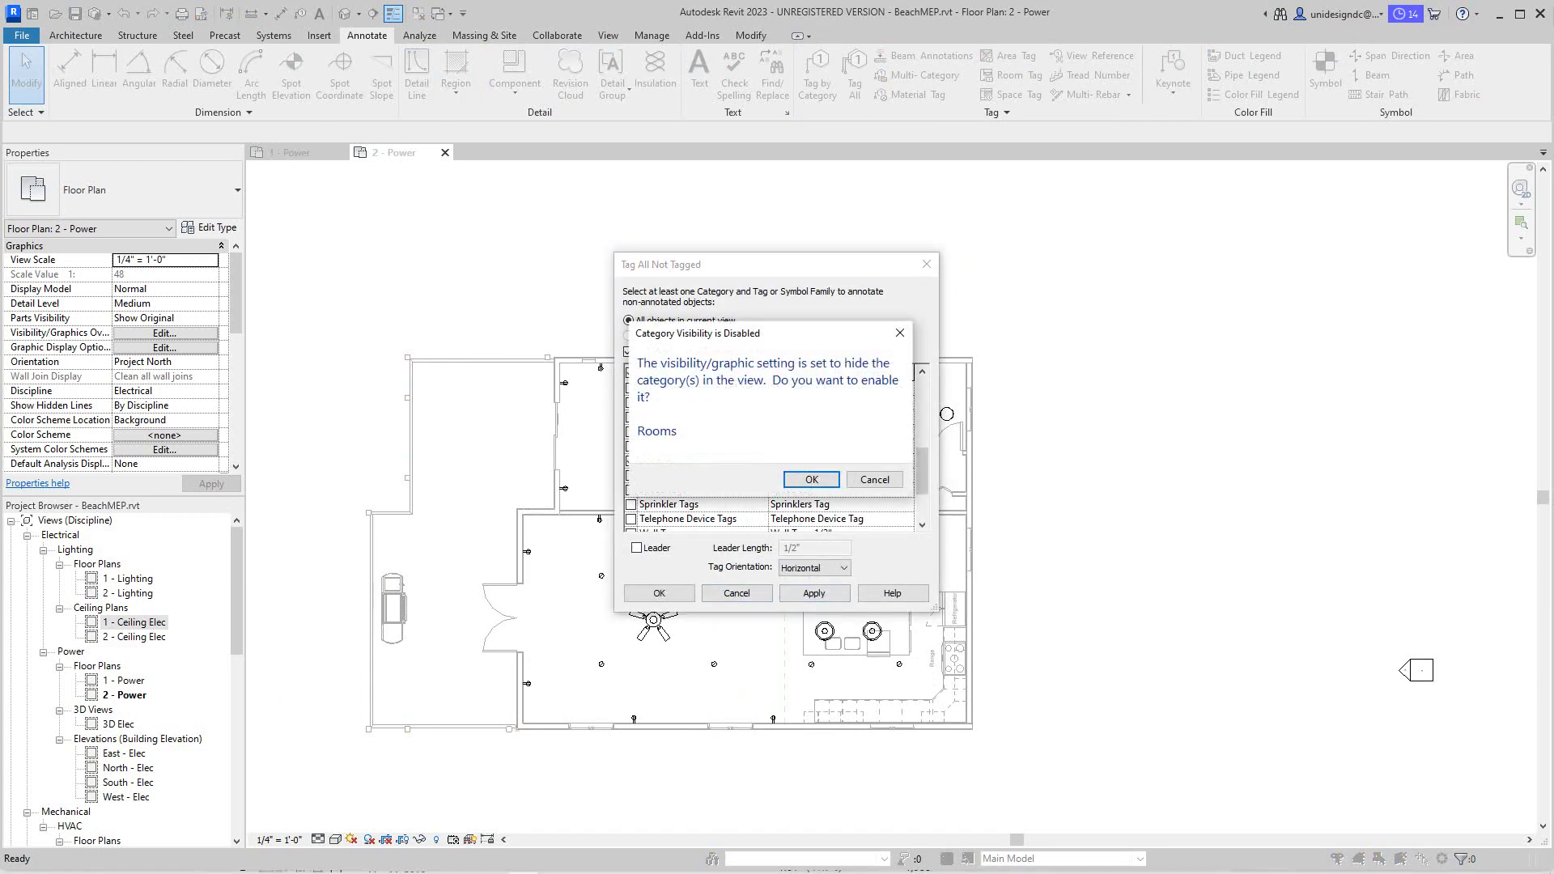
key("Return")
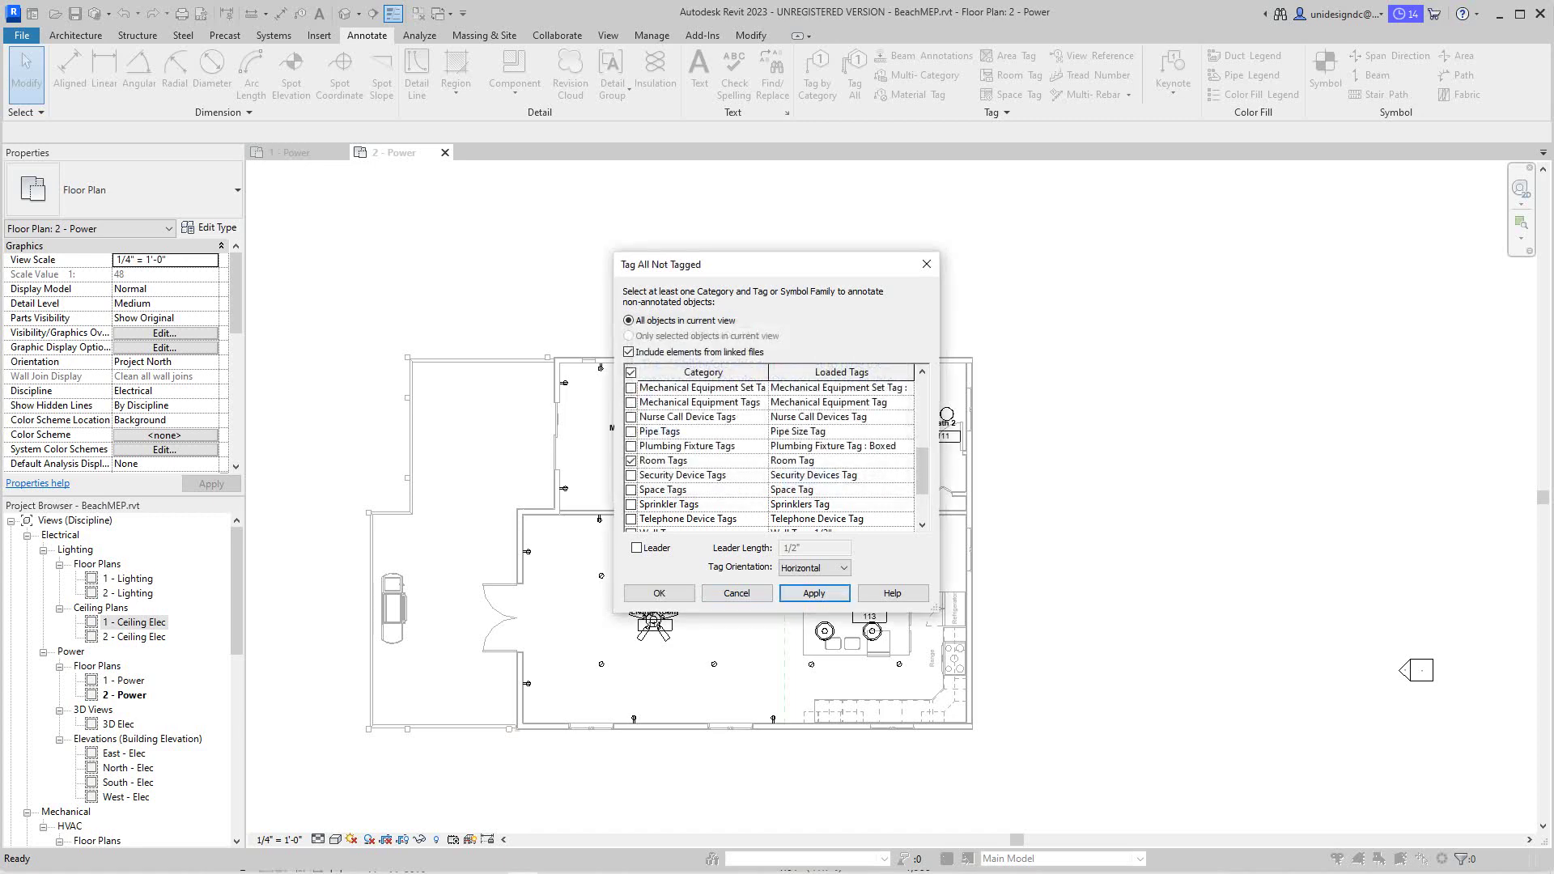
left_click(659, 594)
scroll(777, 402, "up", 3)
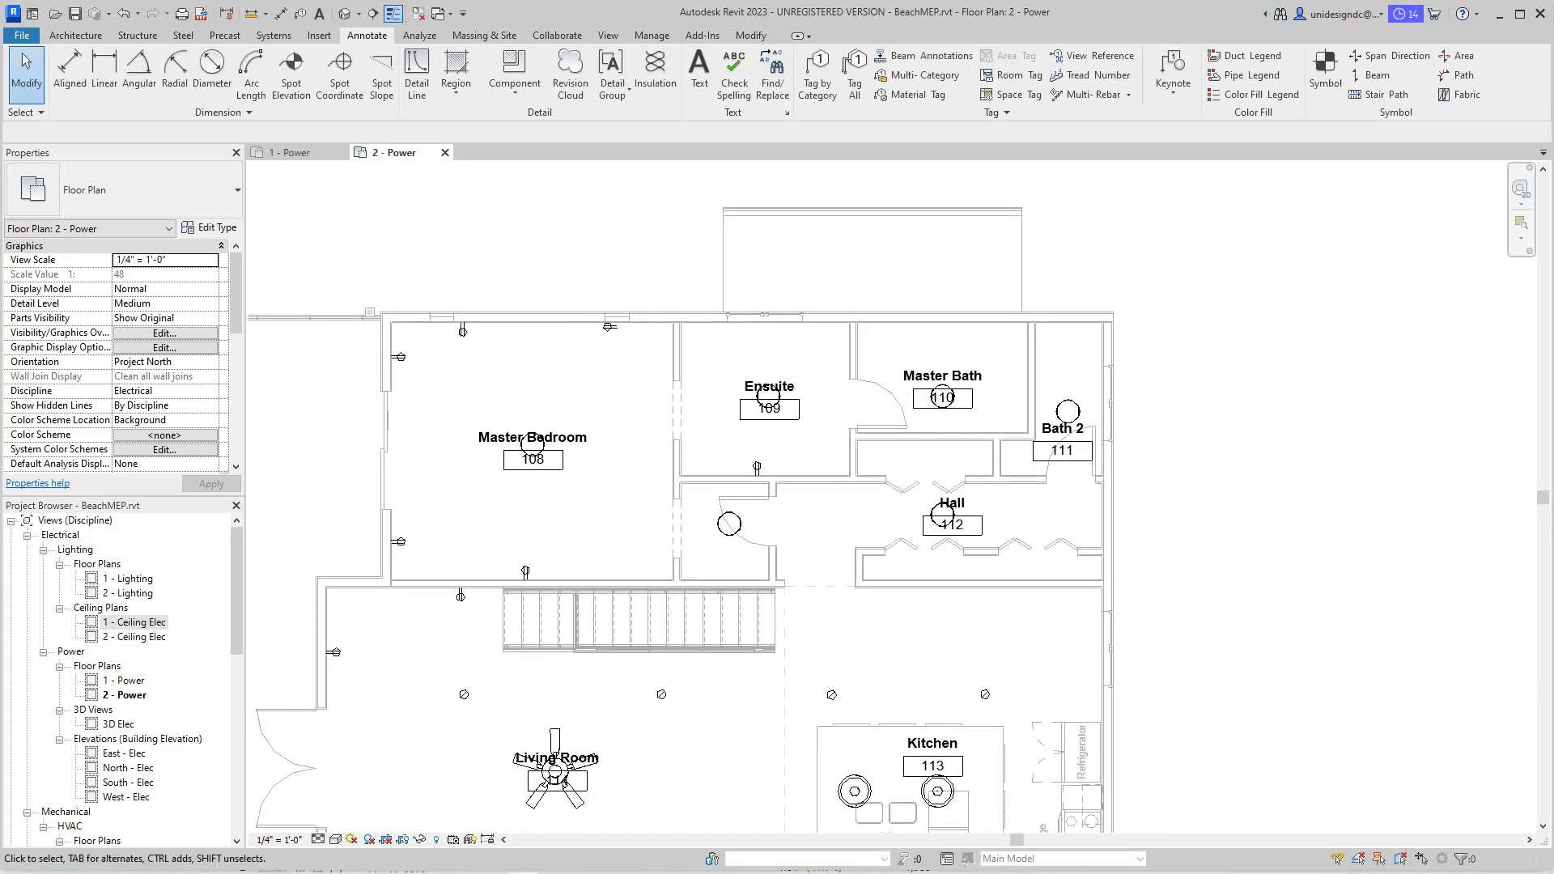
- Examine the room tags on the second-floor plan, especially around the Ensuite, Master Bath, Bath 2 and Hall
middle_click_drag(930, 417, 930, 434)
scroll(930, 434, "up", 4)
scroll(865, 371, "down", 5)
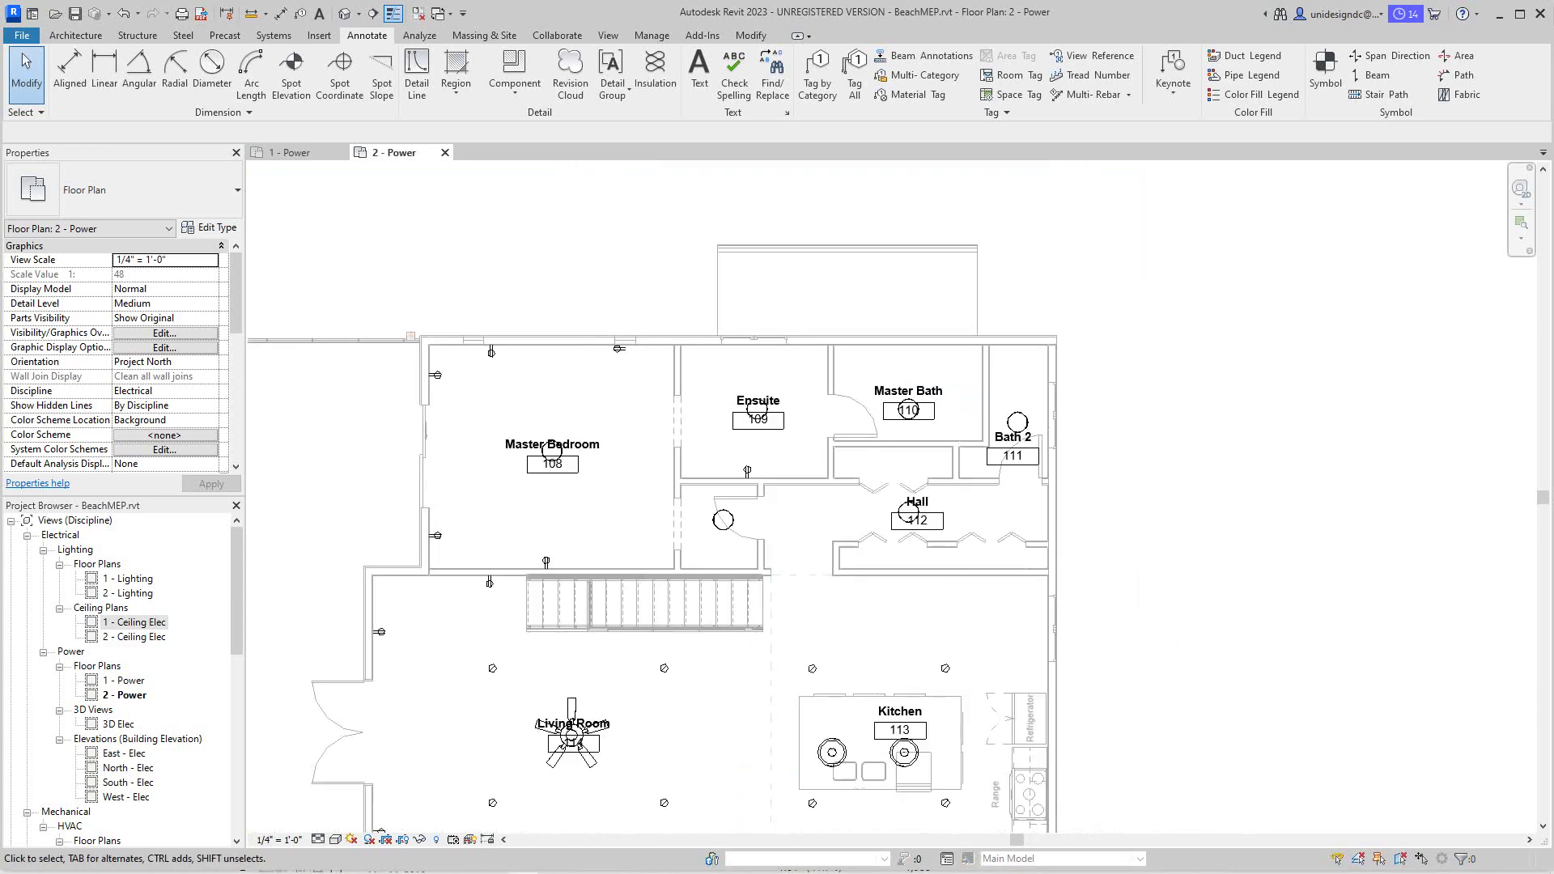
scroll(989, 382, "up", 4)
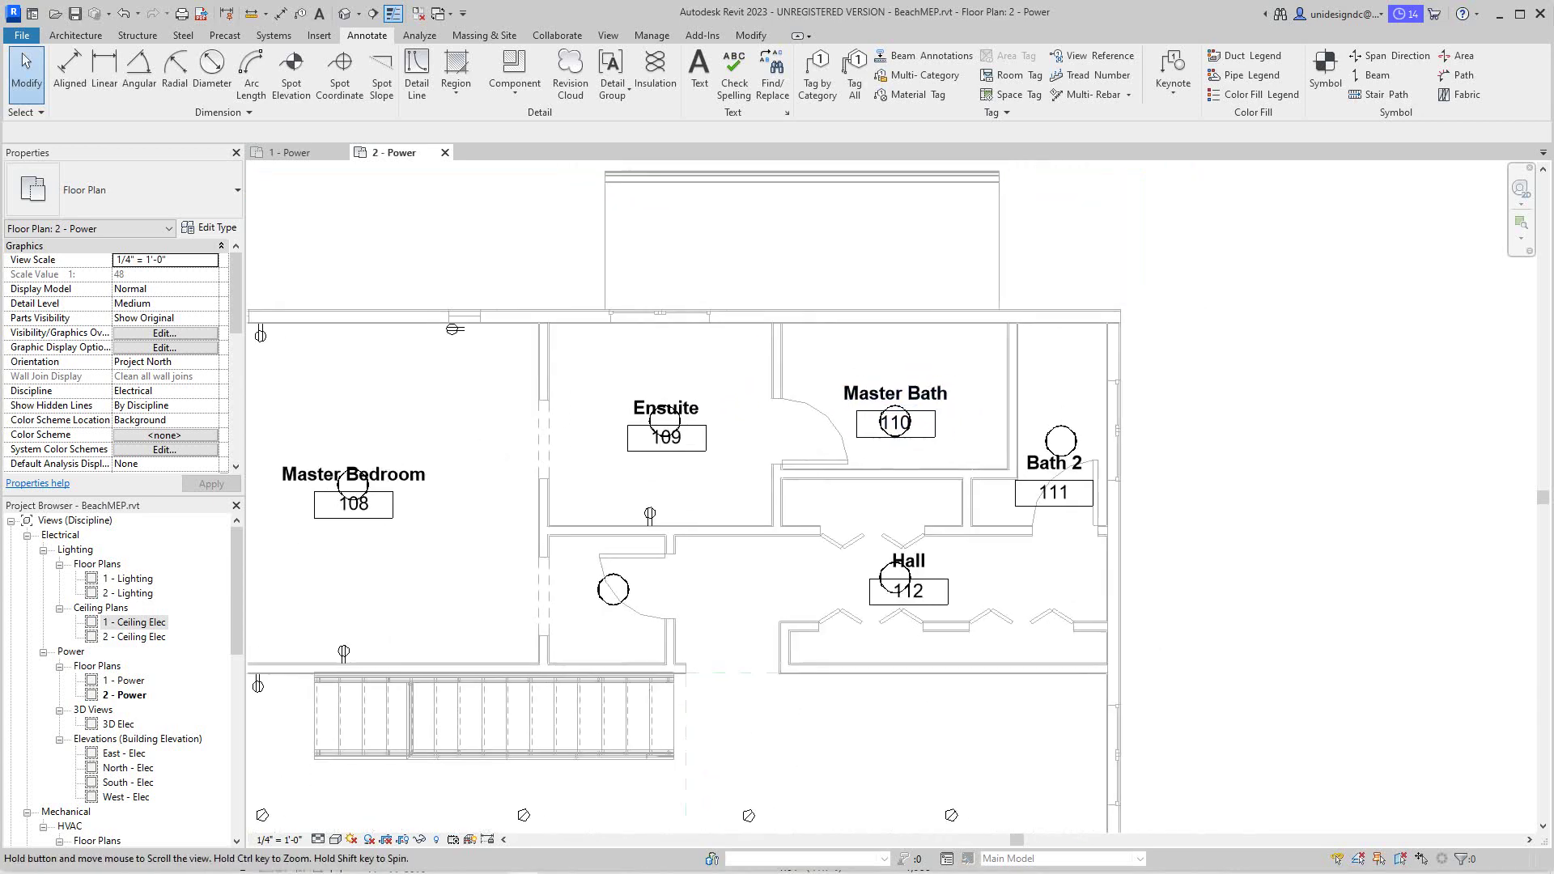
middle_click_drag(1021, 378, 967, 376)
scroll(967, 376, "down", 1)
scroll(911, 479, "up", 3)
scroll(911, 479, "down", 3)
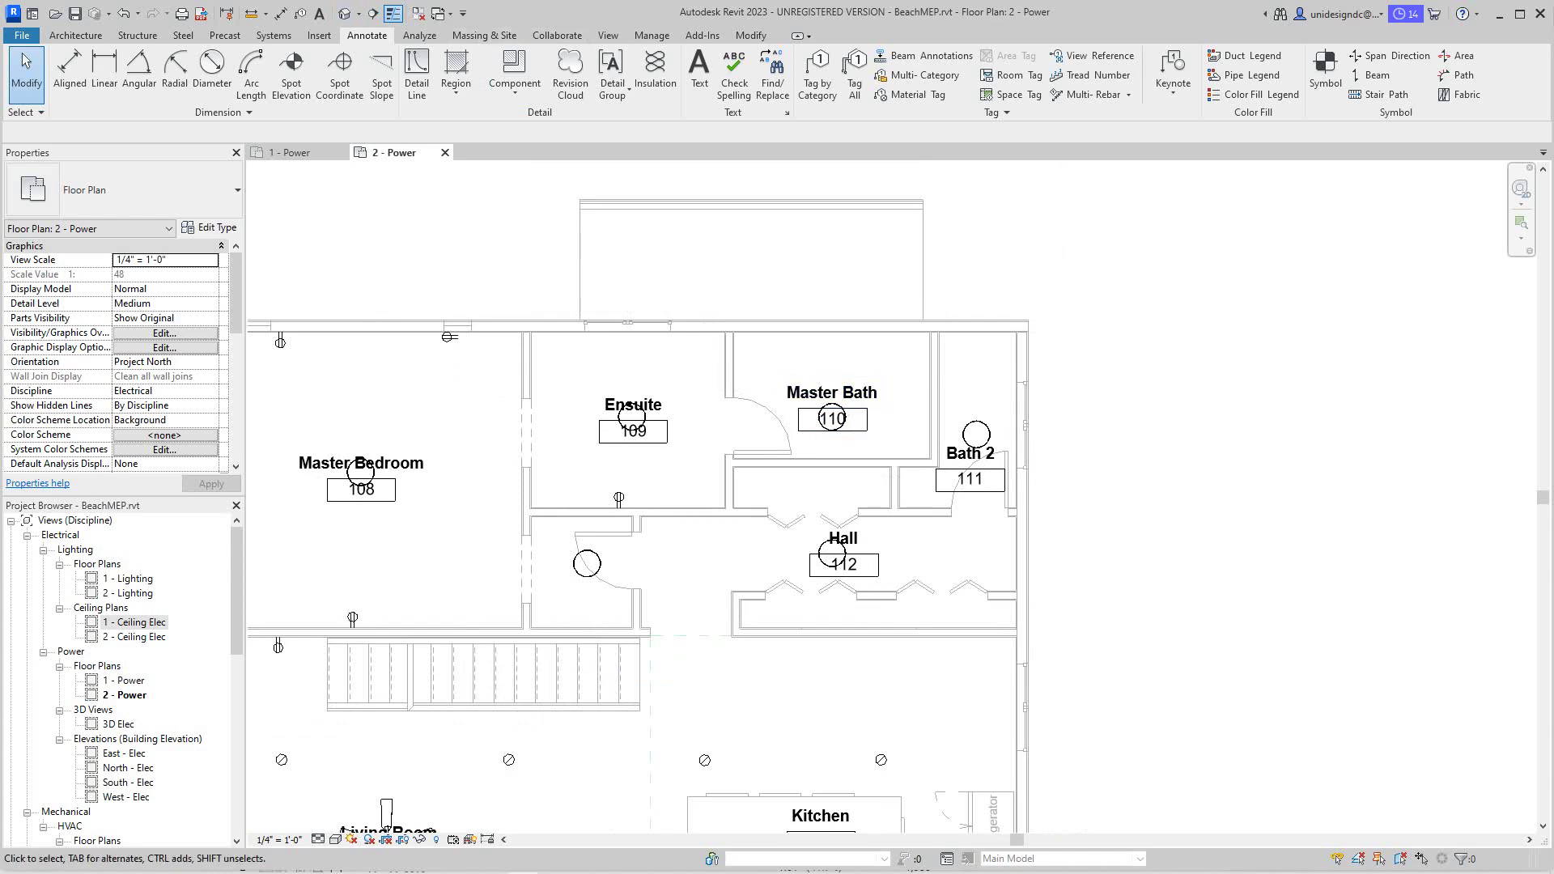
scroll(830, 393, "up", 1)
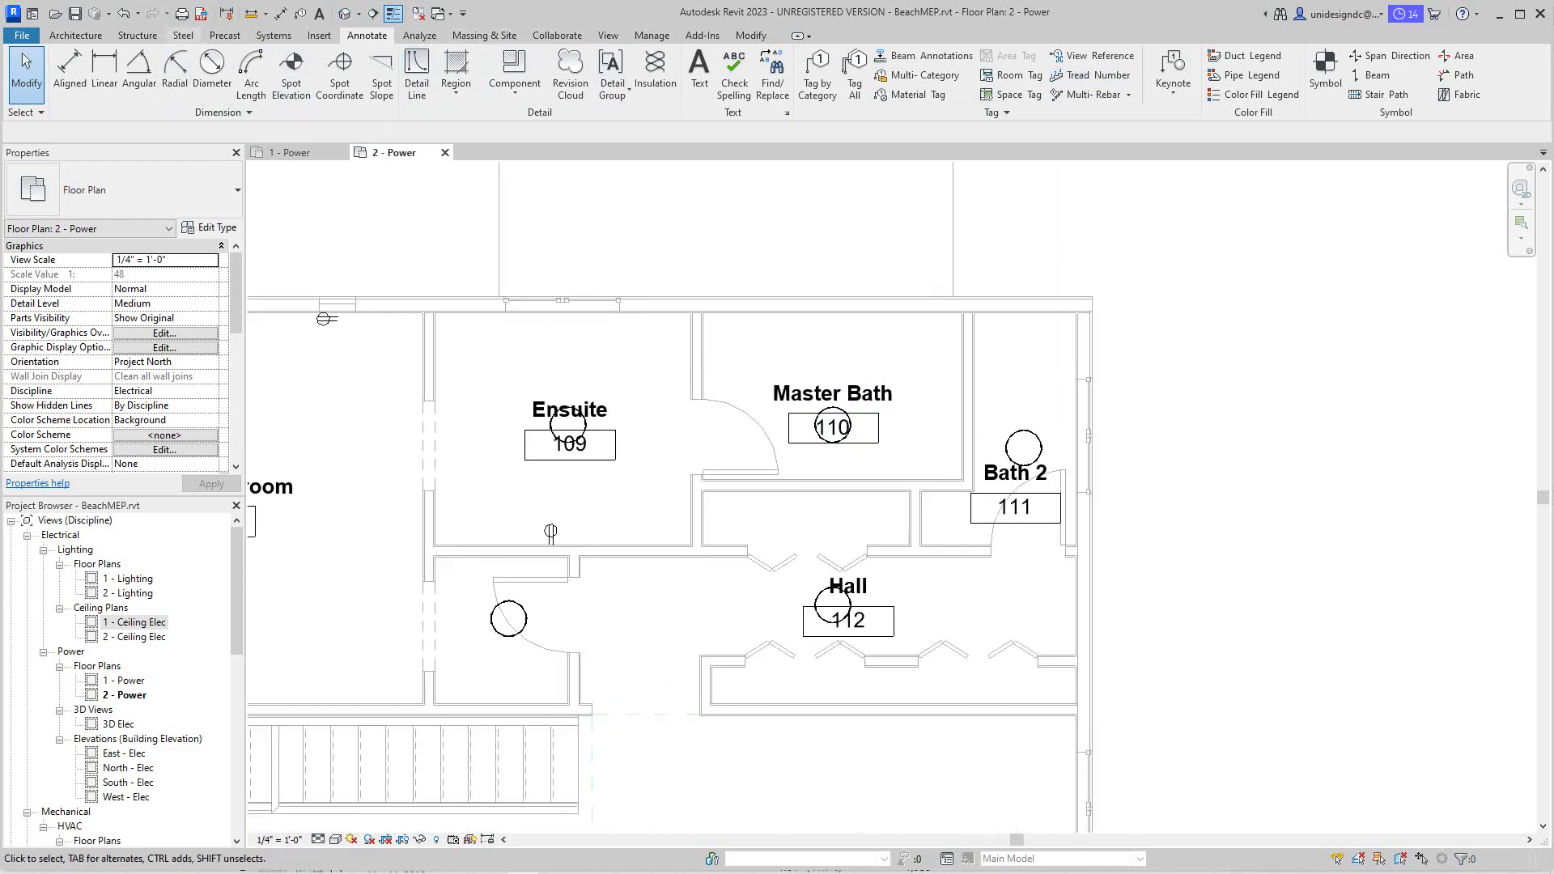
- Place GFCI Duplex Receptacles on the Master Bath's north wall and on the north wall of Bath 2's west alcove
left_click(274, 35)
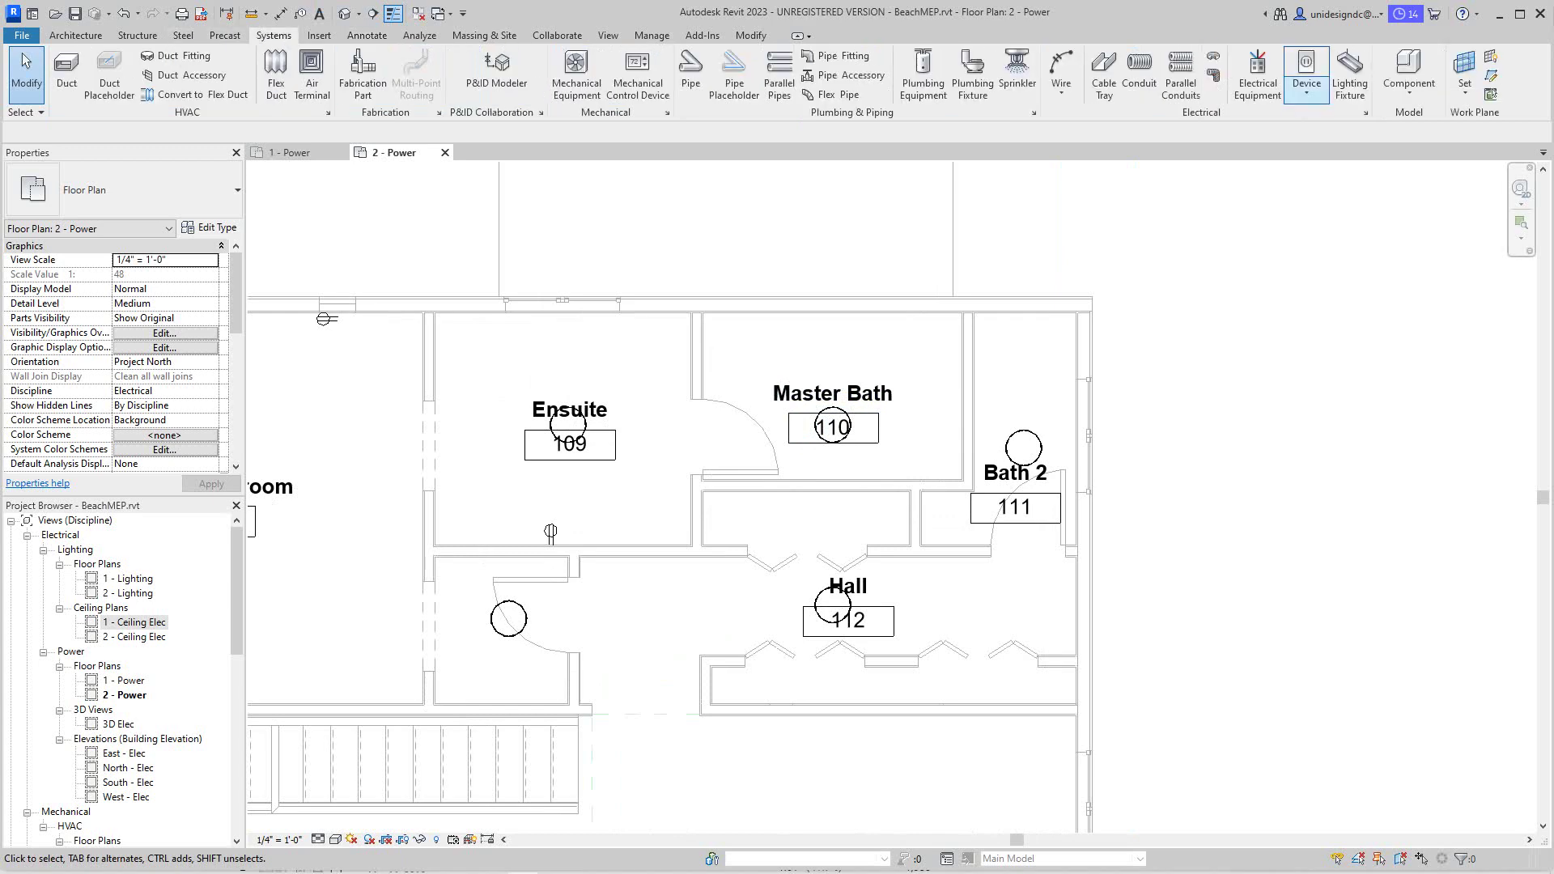
left_click(1307, 91)
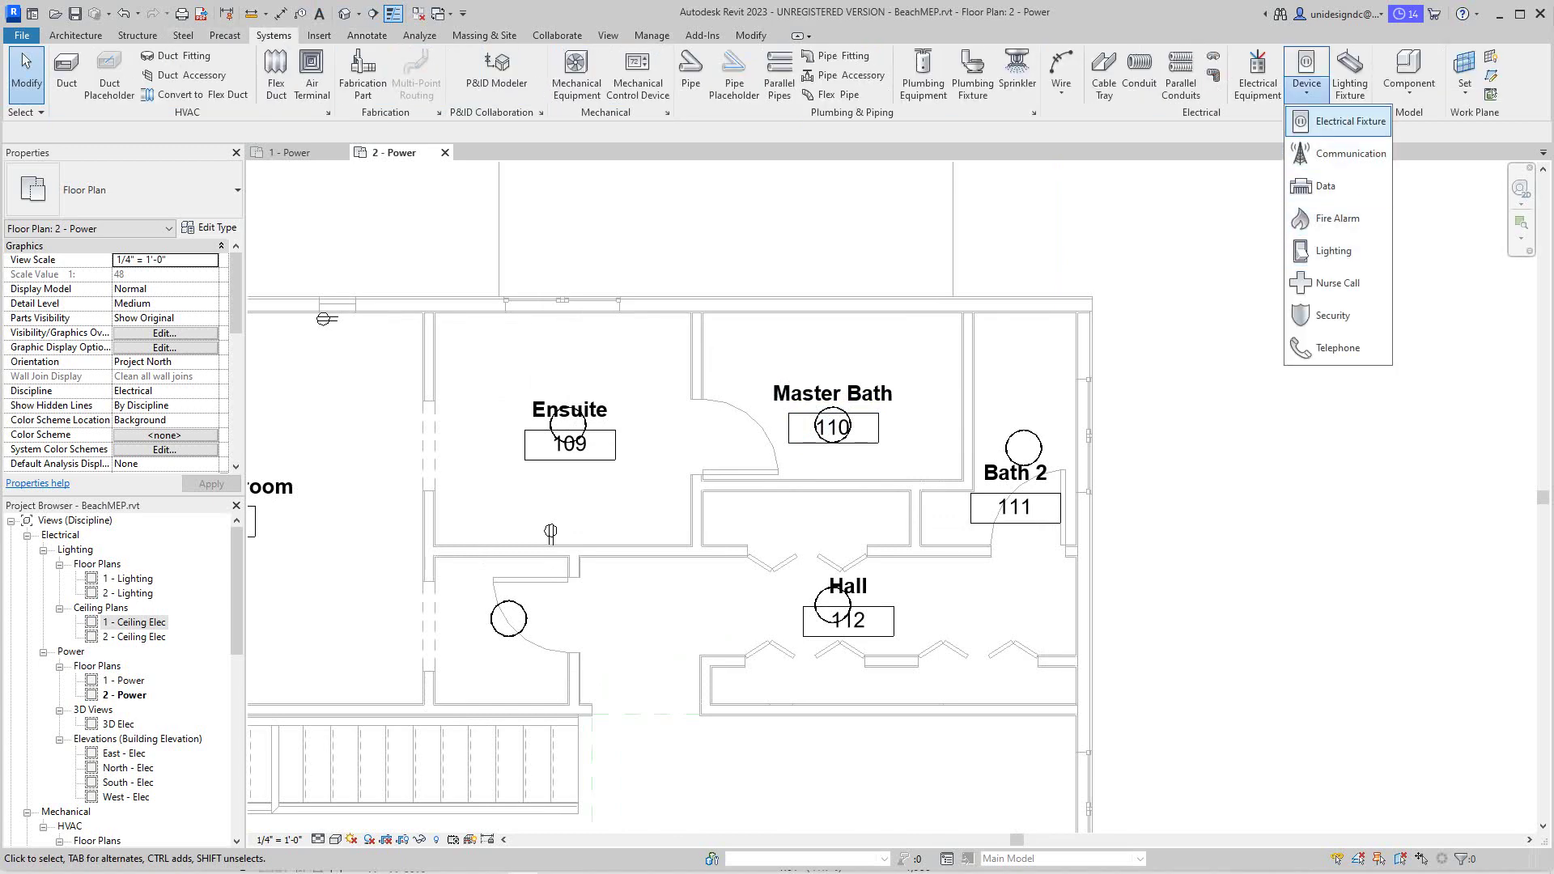
left_click(1351, 121)
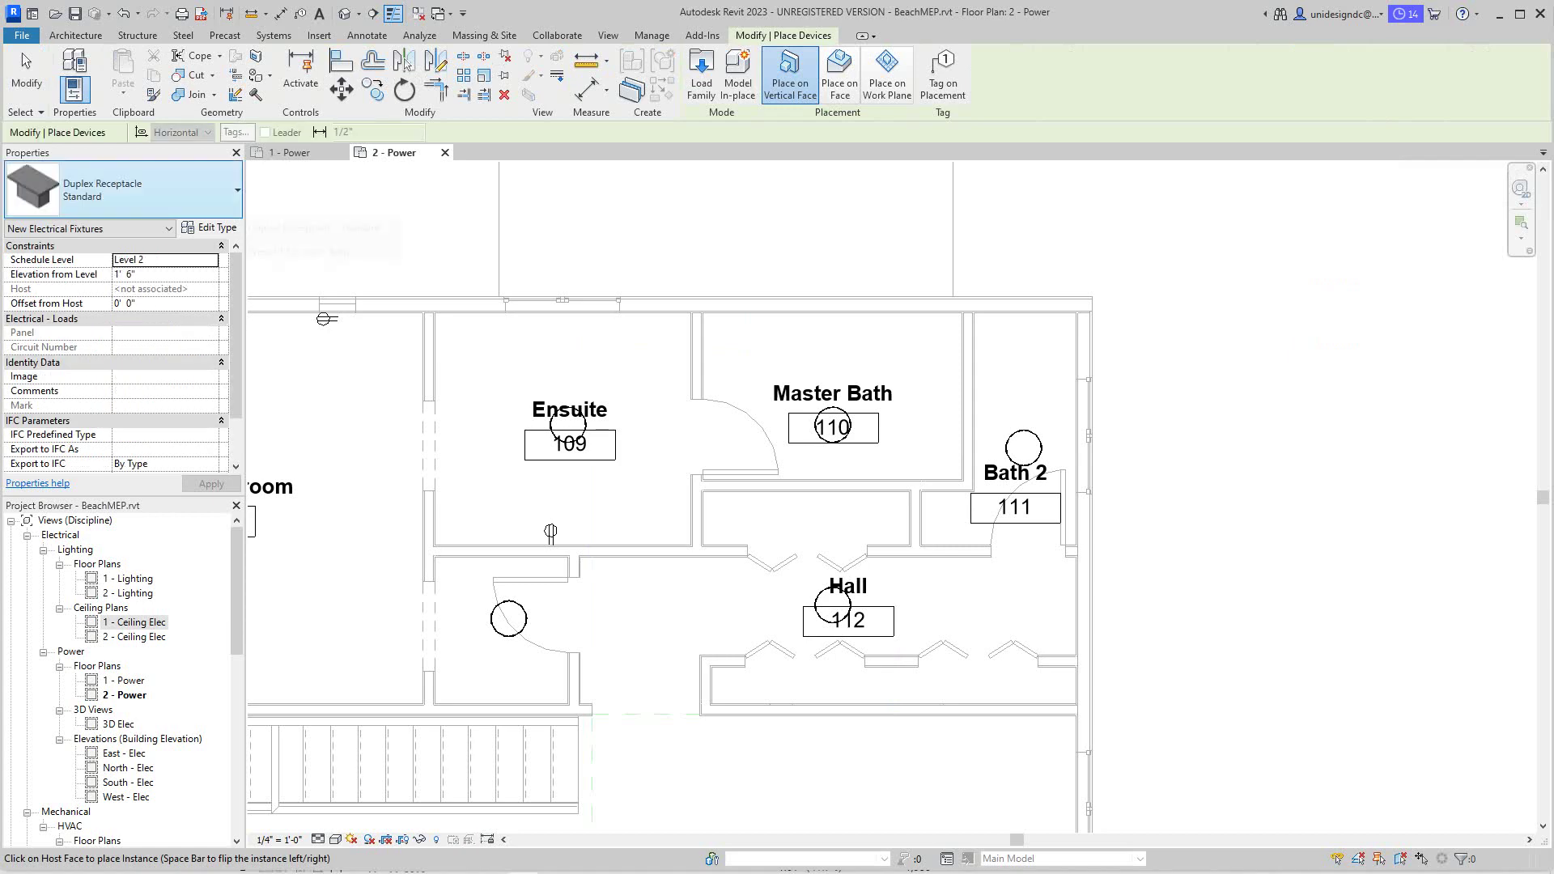
left_click(121, 189)
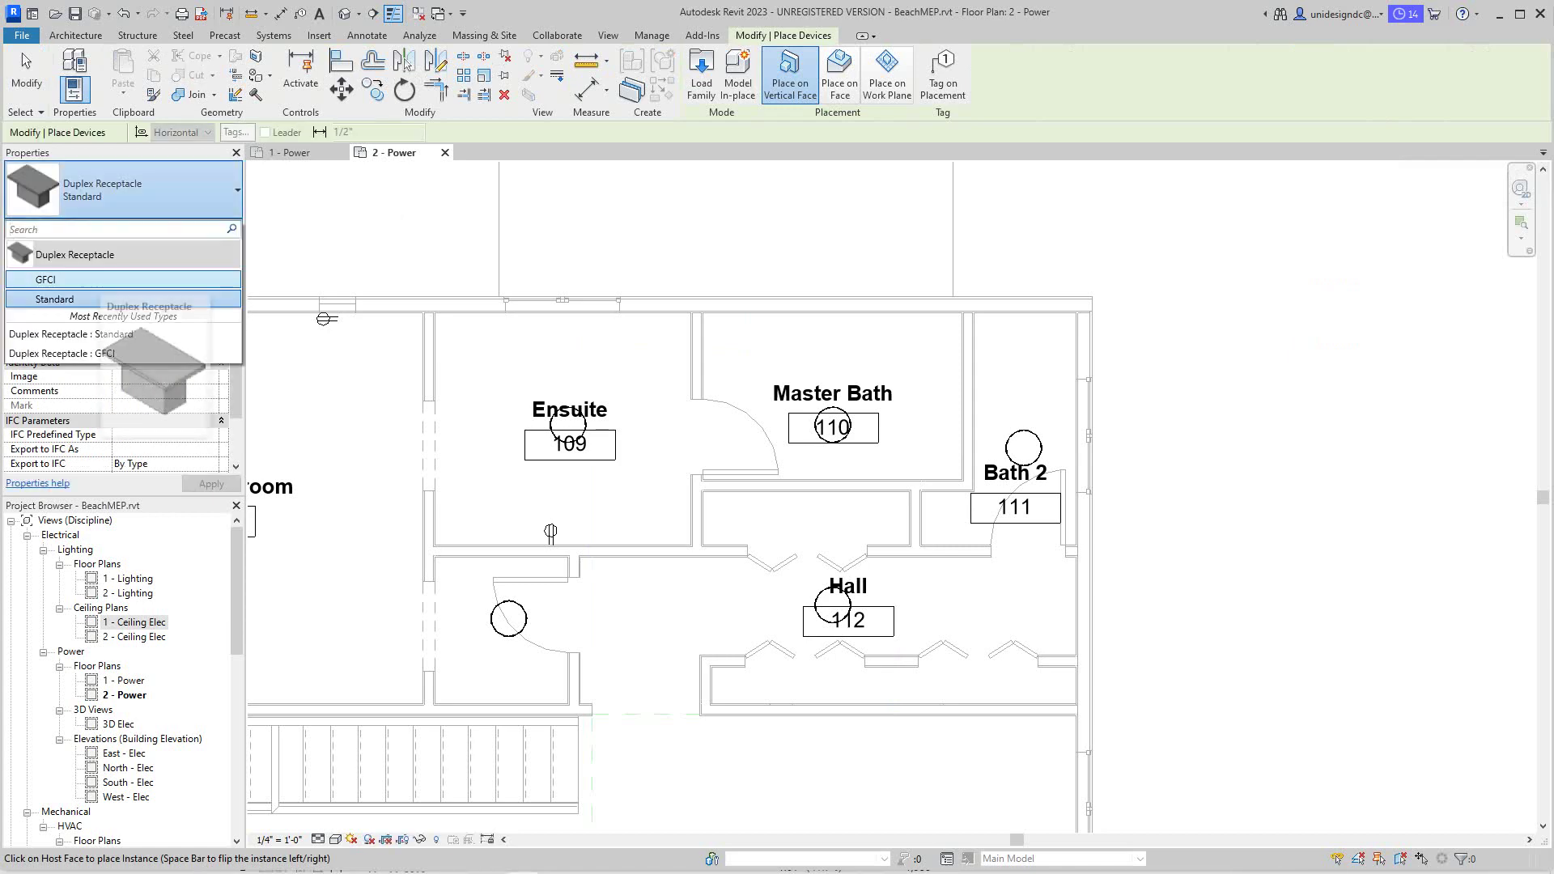
left_click(81, 279)
scroll(1086, 437, "up", 2)
scroll(1085, 415, "down", 2)
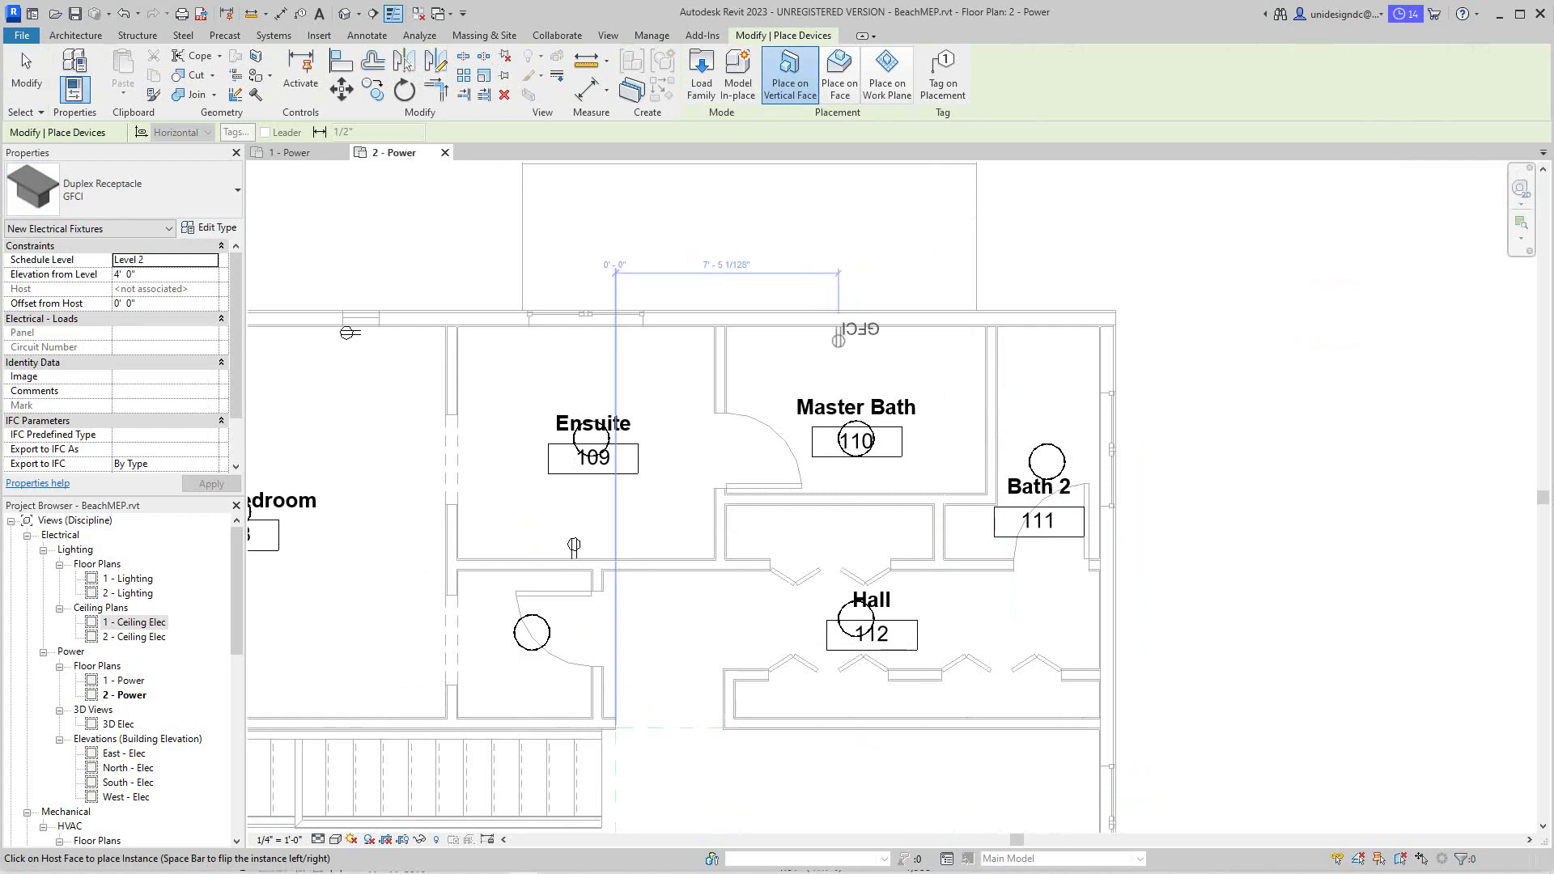
left_click(839, 336)
scroll(962, 500, "up", 2)
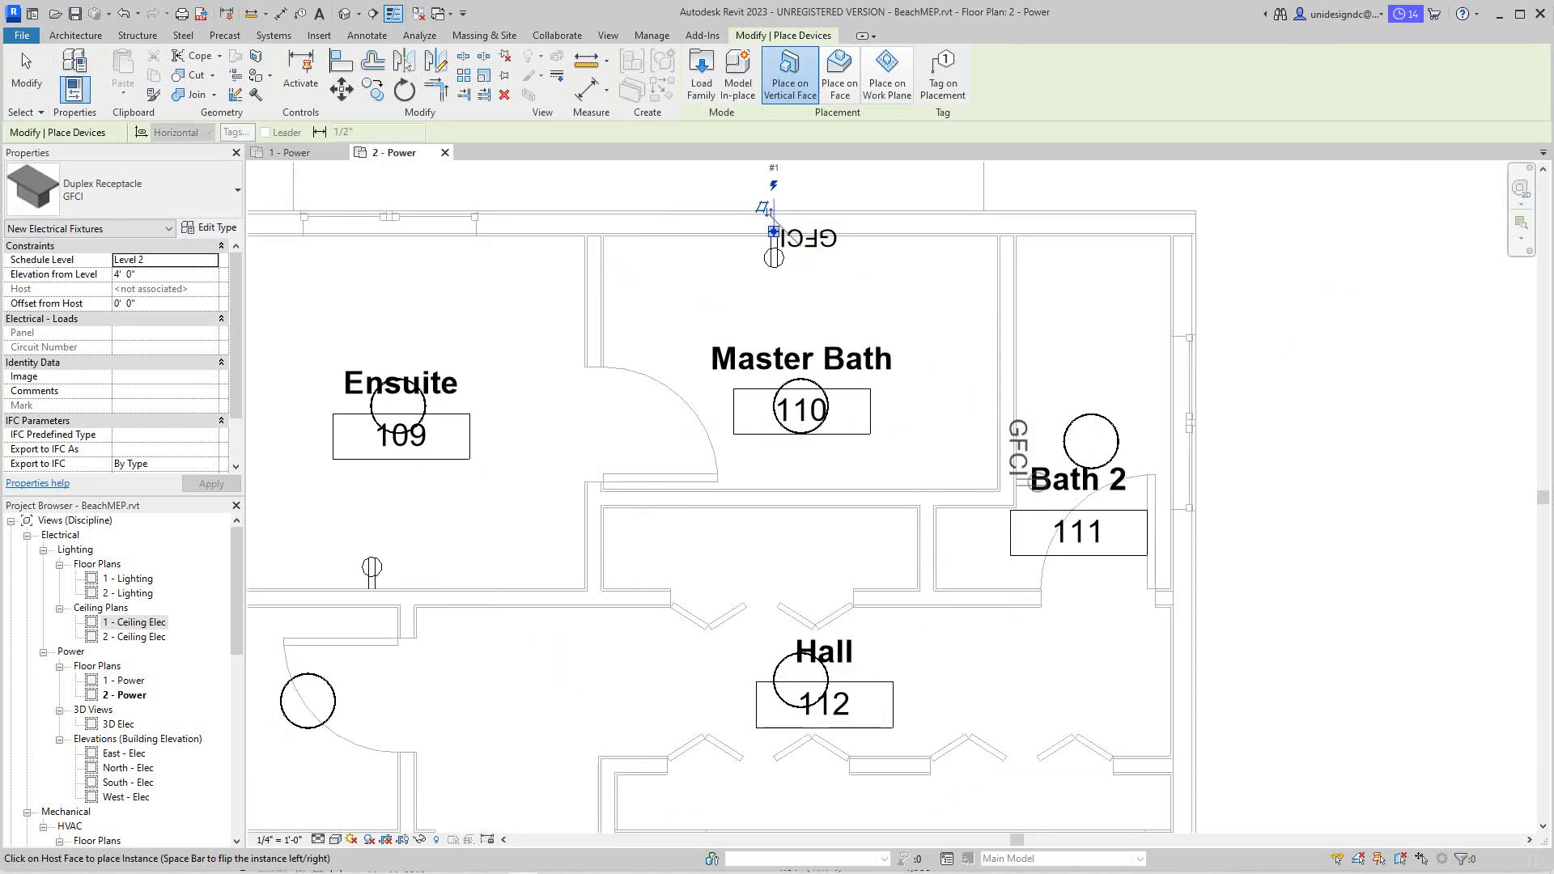
left_click(994, 509)
- Place a GFCI Duplex Receptacle on the south side of the kitchen island, near its southeast corner
scroll(983, 551, "down", 3)
middle_click_drag(984, 551, 971, 174)
scroll(931, 502, "down", 2)
scroll(830, 653, "up", 3)
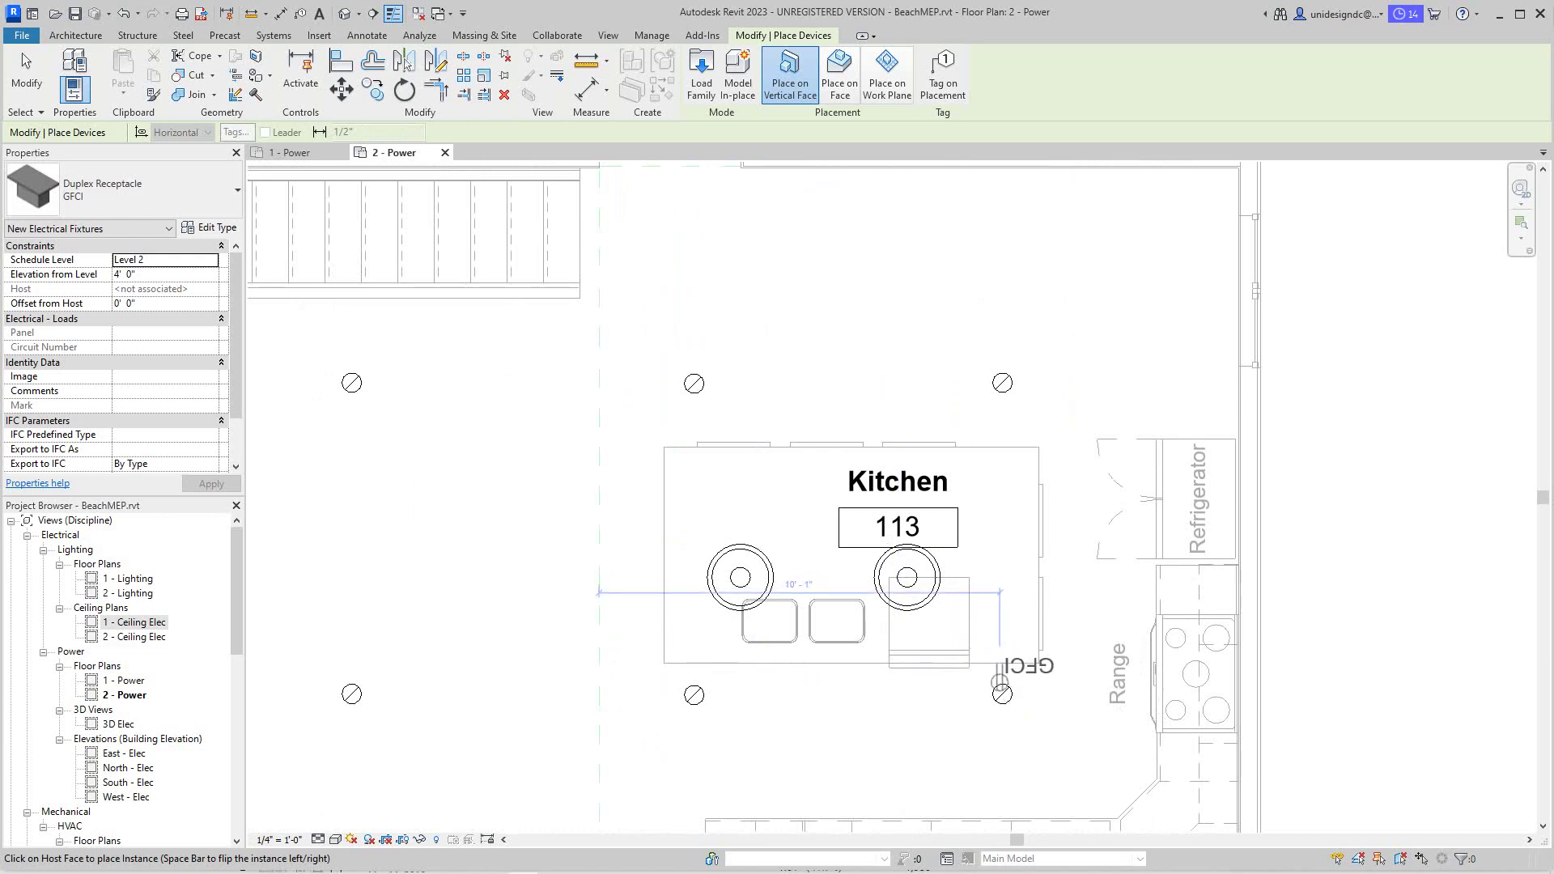
left_click(1002, 678)
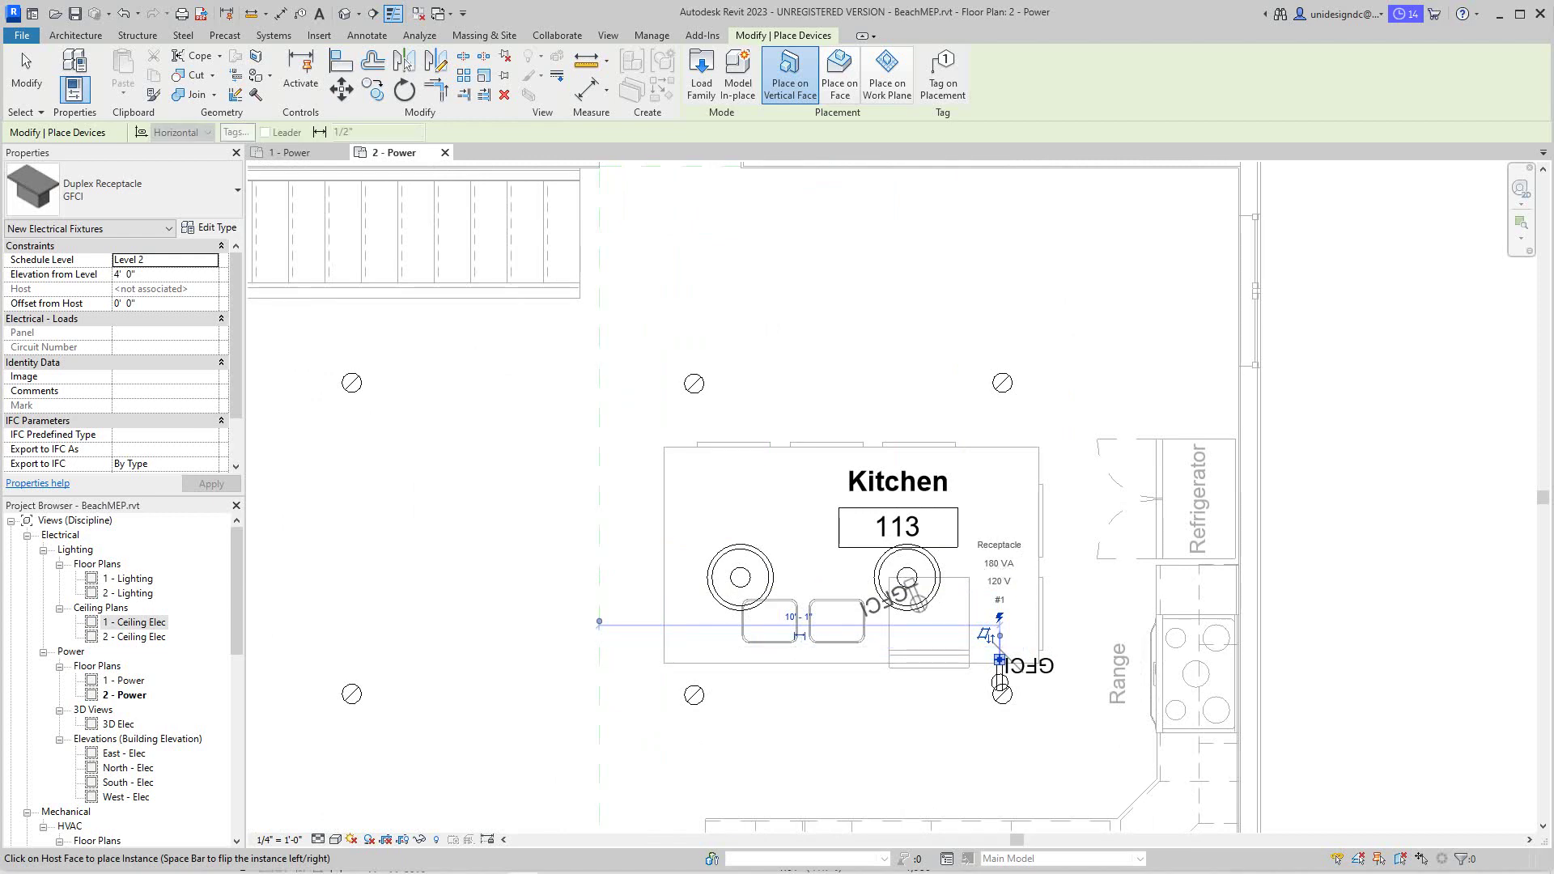
scroll(679, 628, "down", 2)
middle_click_drag(679, 628, 842, 488)
scroll(760, 611, "down", 3)
scroll(953, 672, "up", 2)
scroll(974, 522, "up", 2)
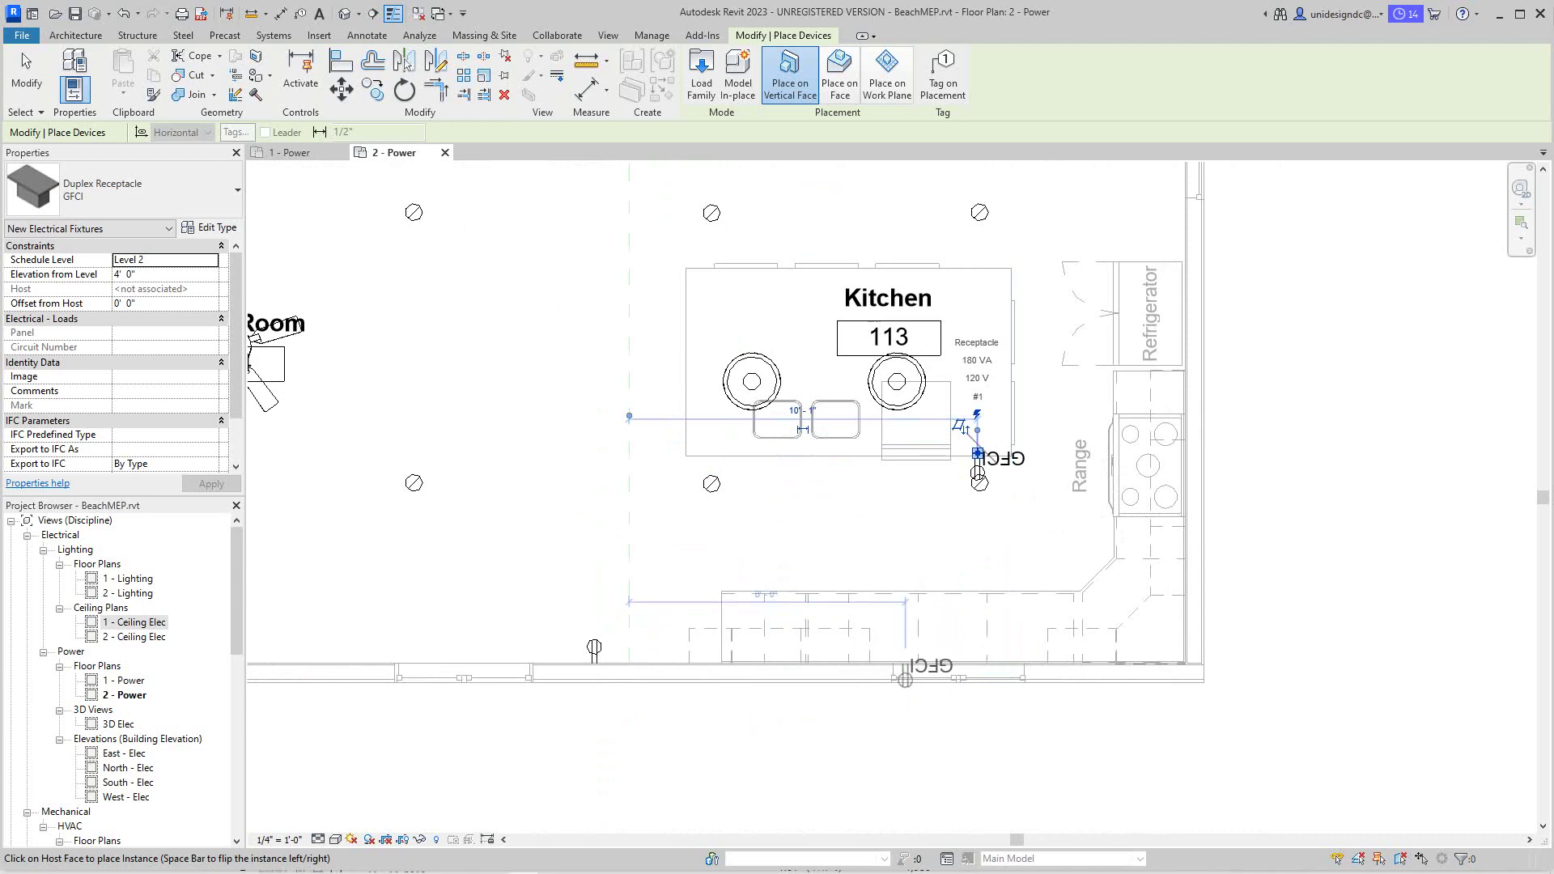
middle_click_drag(1036, 648, 958, 683)
scroll(1043, 660, "up", 2)
left_click(1124, 574)
key("Escape")
key("Escape")
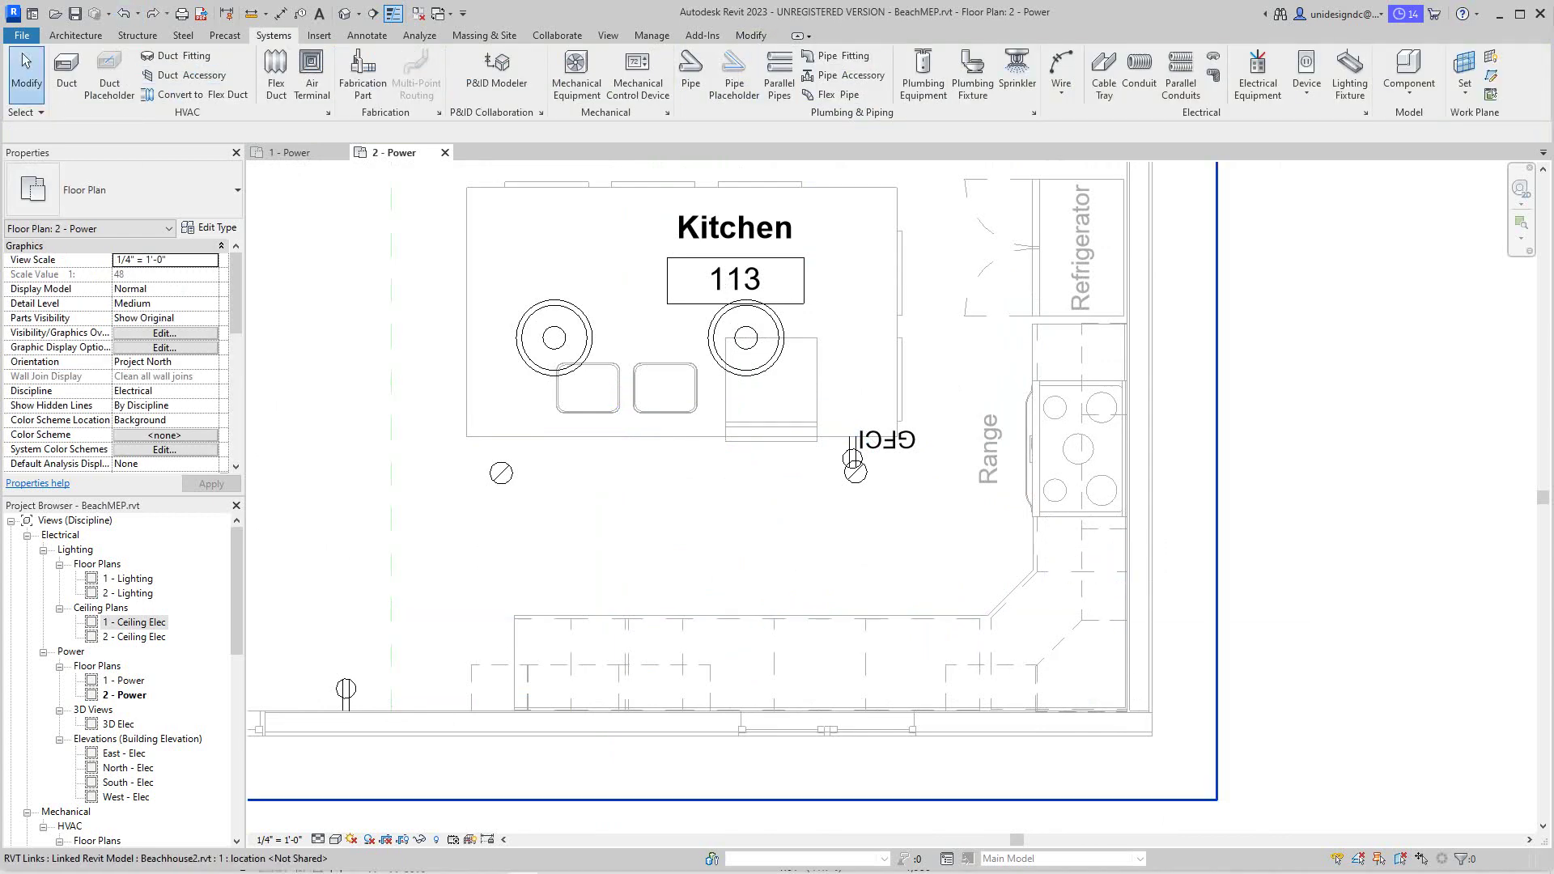
- Place a Standard Duplex Receptacle on the kitchen's east wall, just north of the refrigerator
scroll(1037, 748, "down", 2)
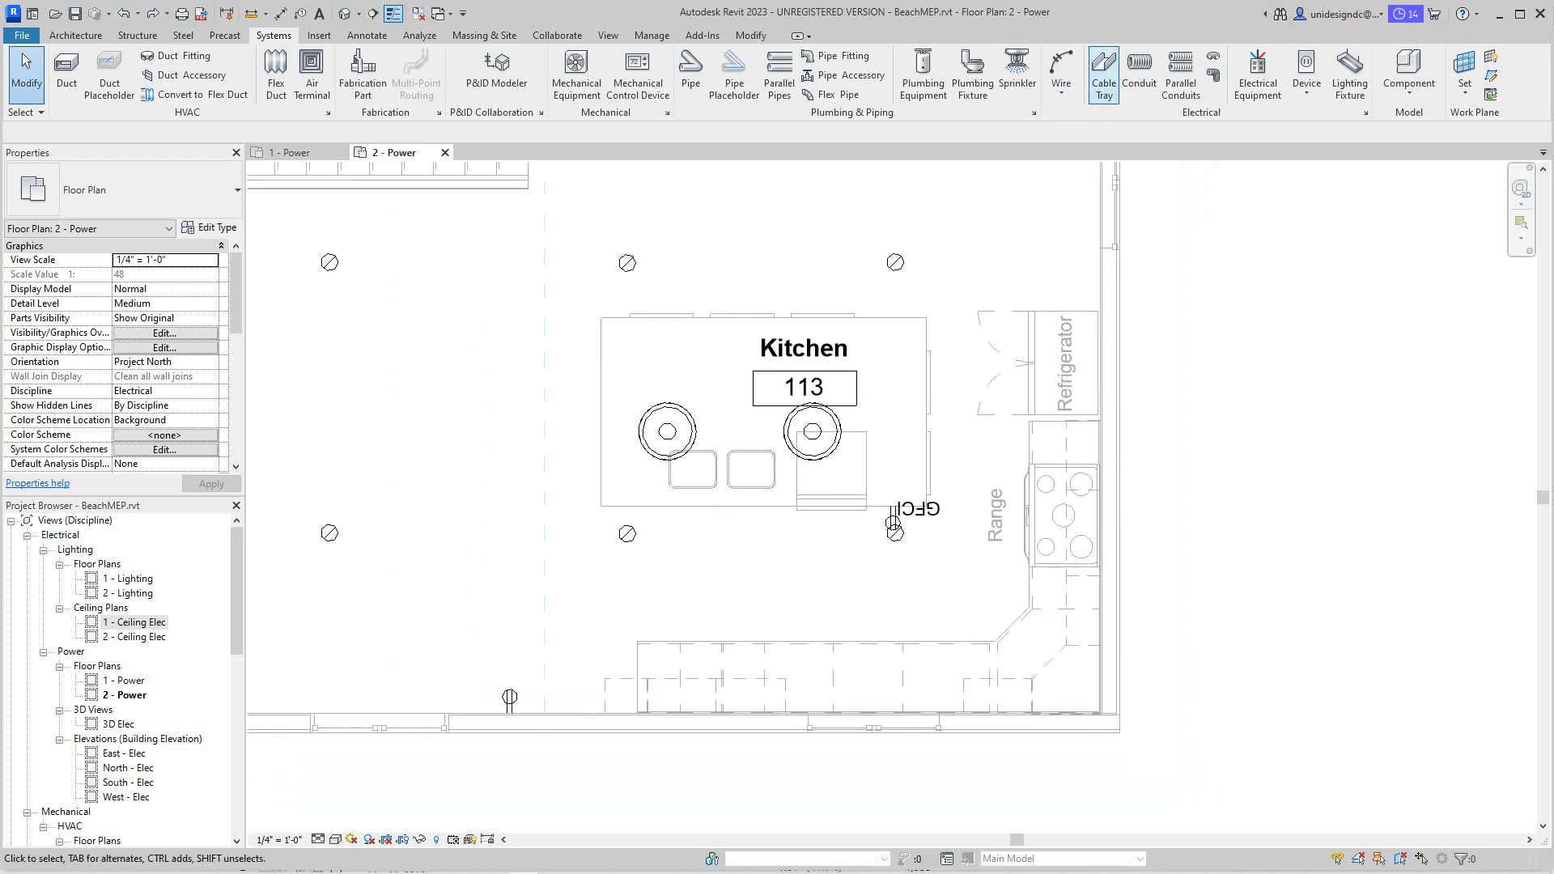
left_click(1306, 81)
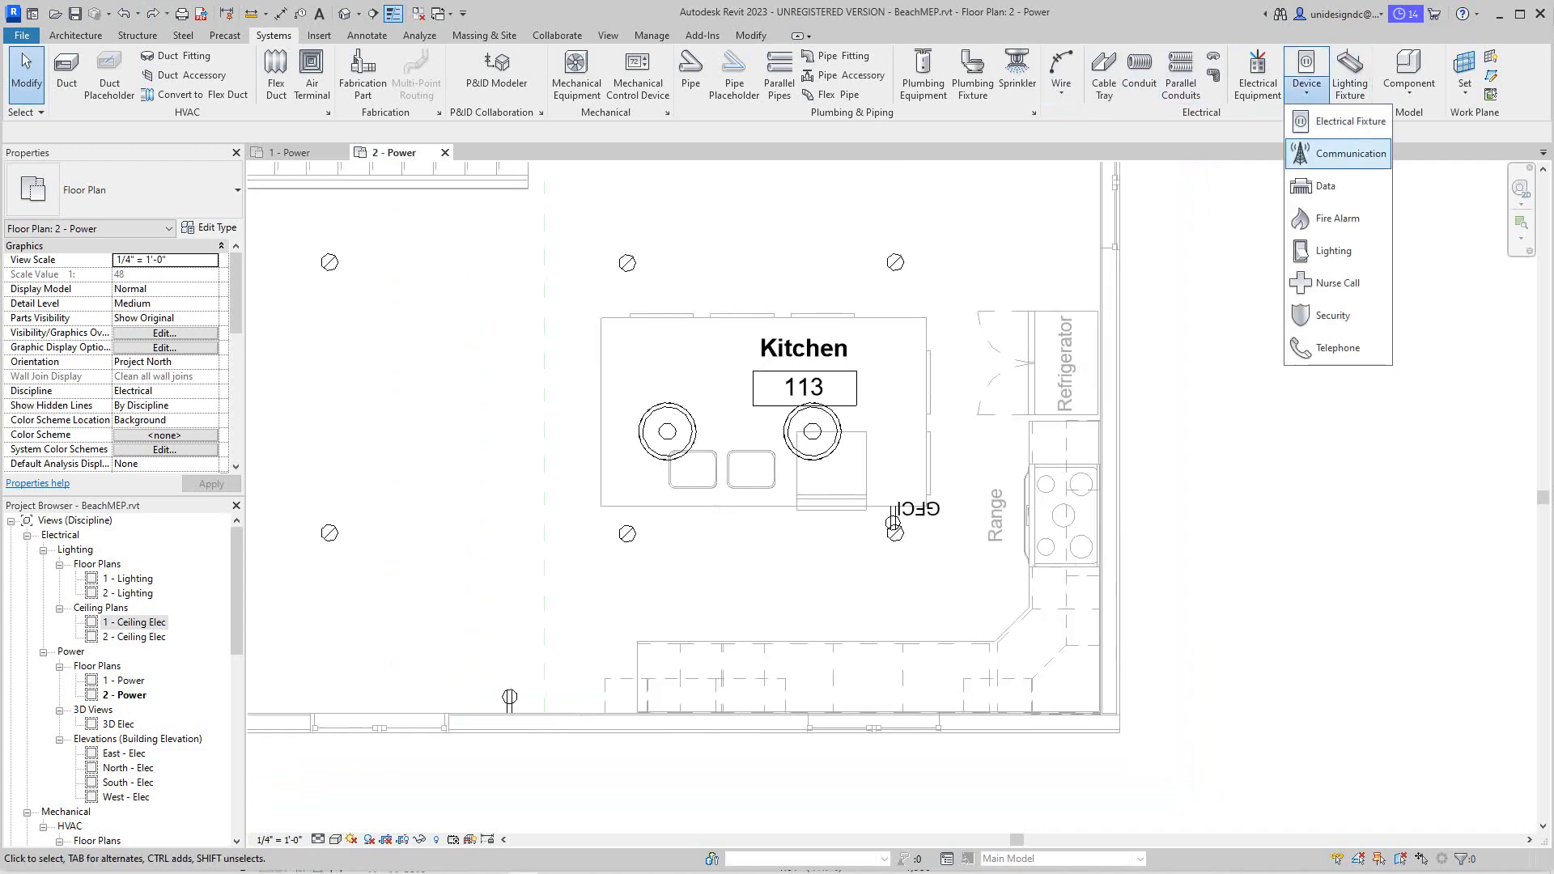
left_click(1351, 121)
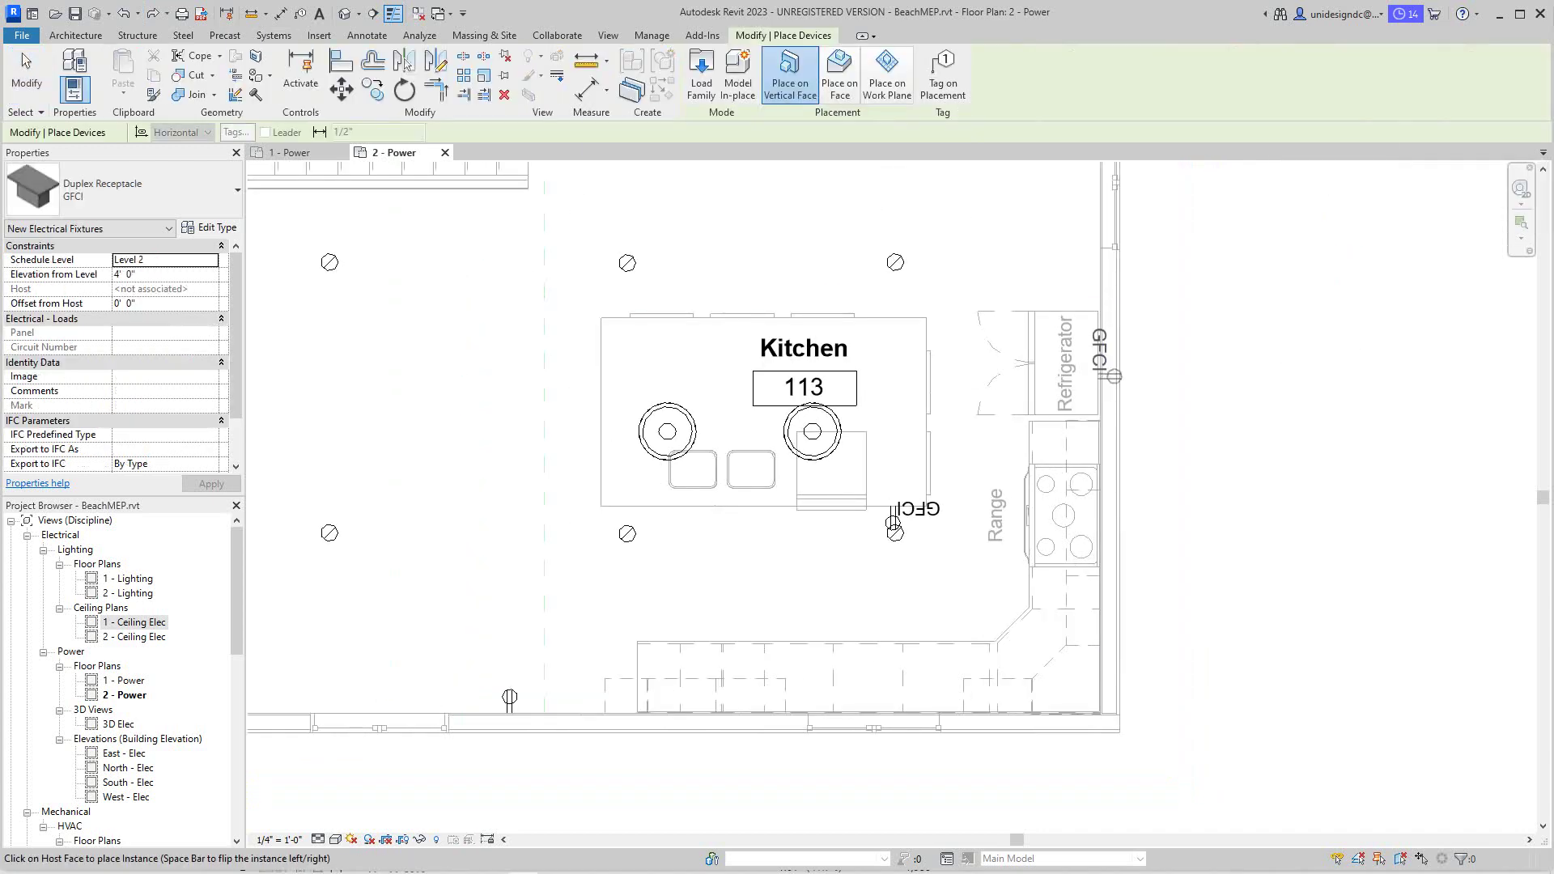
left_click(121, 189)
left_click(81, 299)
left_click(1086, 292)
- Examine the receptacle layout across the second-floor plan, from the kitchen to the bedroom, baths and hall
scroll(1093, 296, "down", 5)
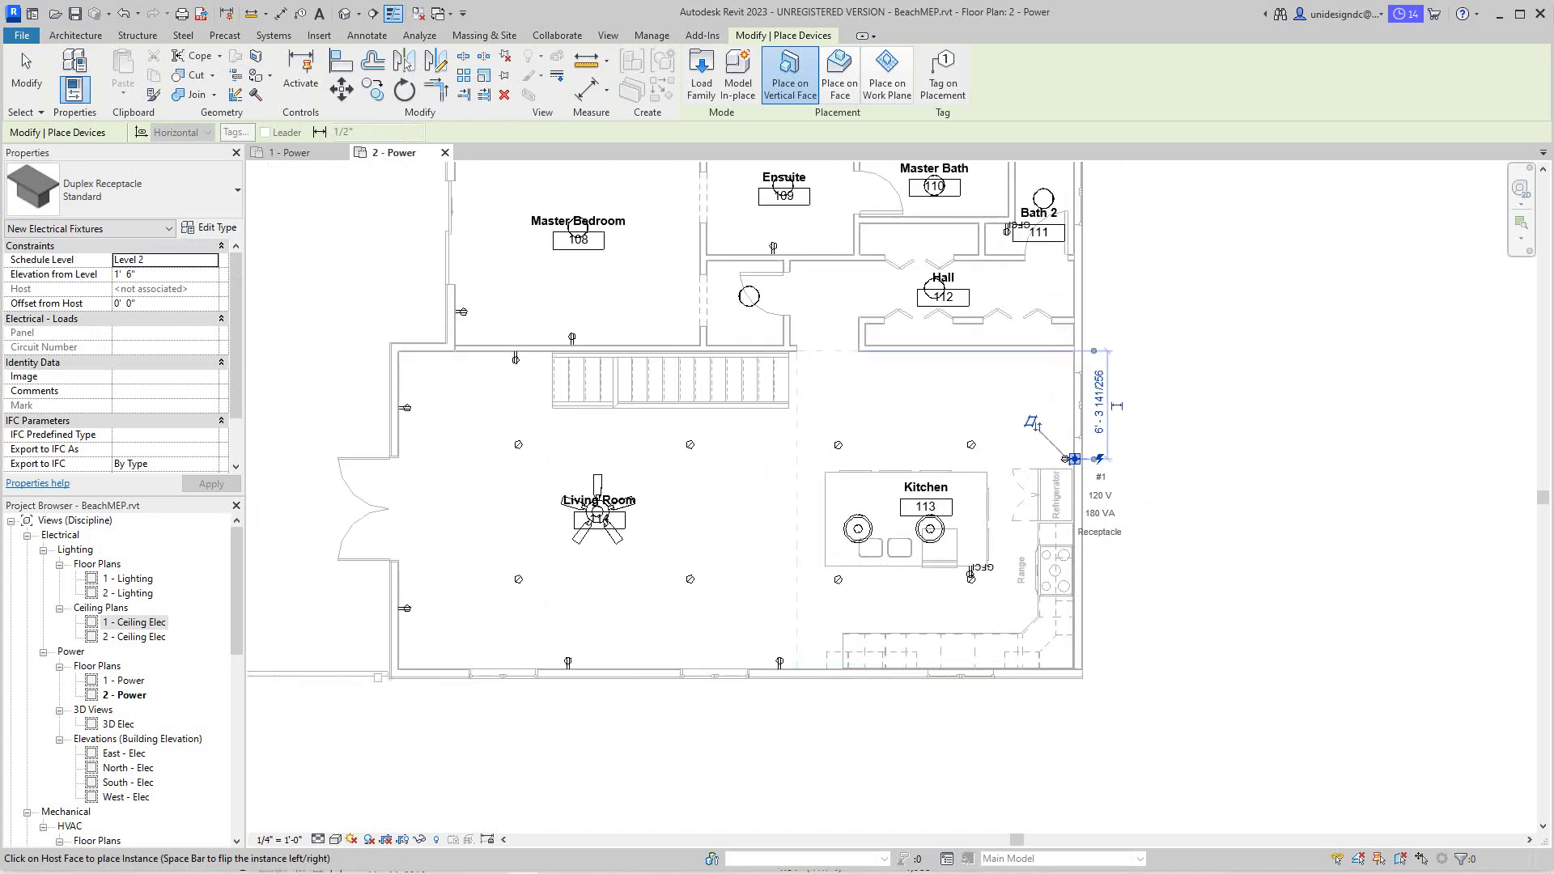
scroll(878, 350, "up", 3)
scroll(842, 380, "down", 4)
middle_click_drag(736, 314, 745, 426)
scroll(741, 426, "up", 3)
scroll(741, 426, "down", 3)
scroll(735, 454, "up", 2)
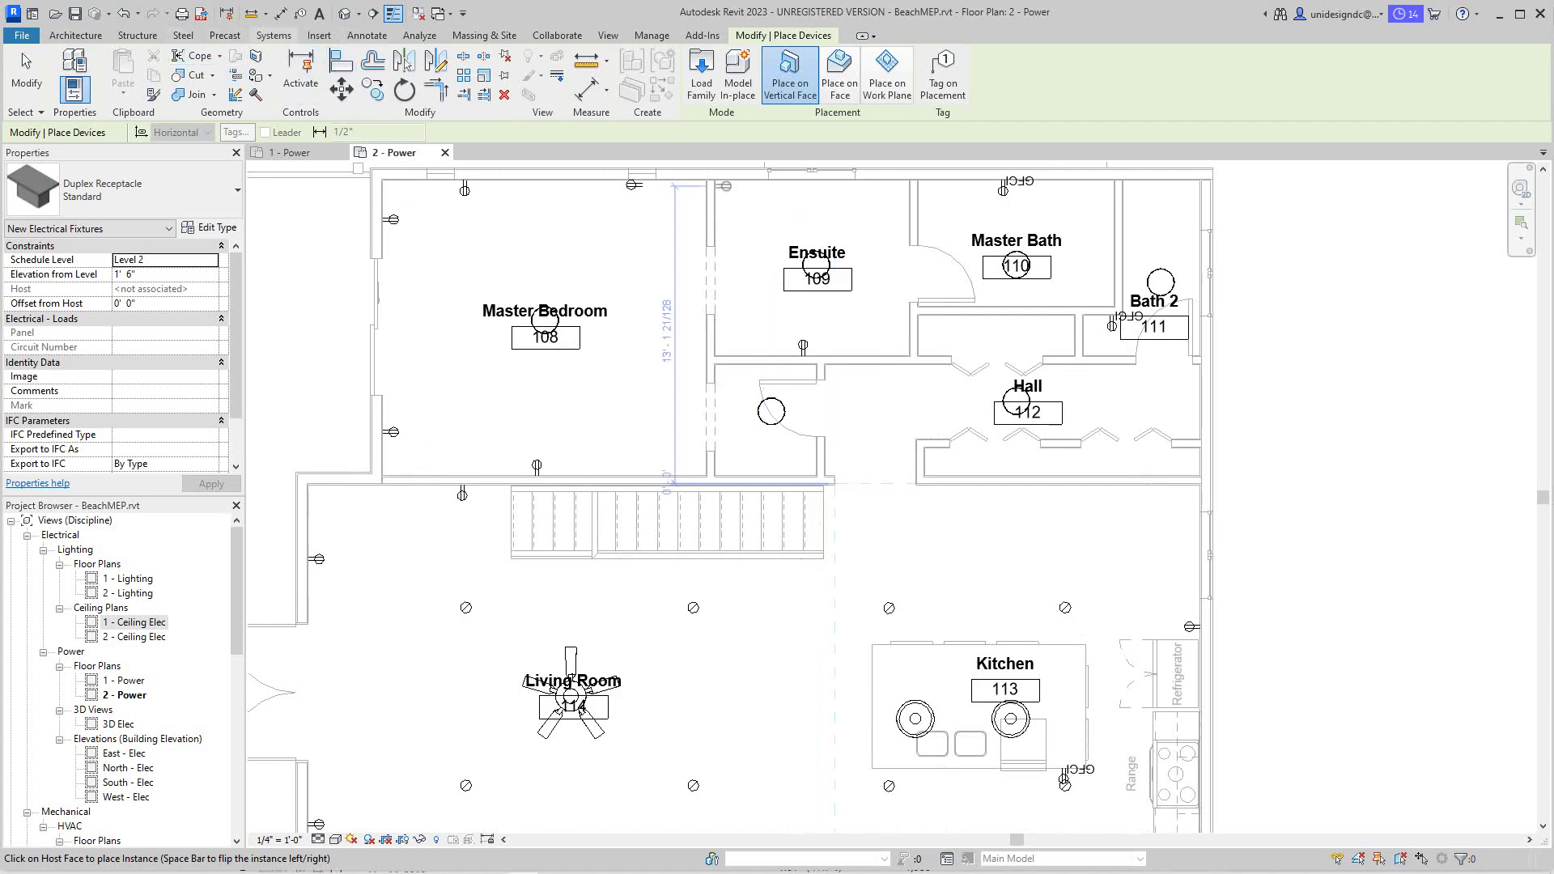
- Place a Door lighting switch on the kitchen's north wall, just east of the opening to the Hall
left_click(273, 35)
left_click(1306, 90)
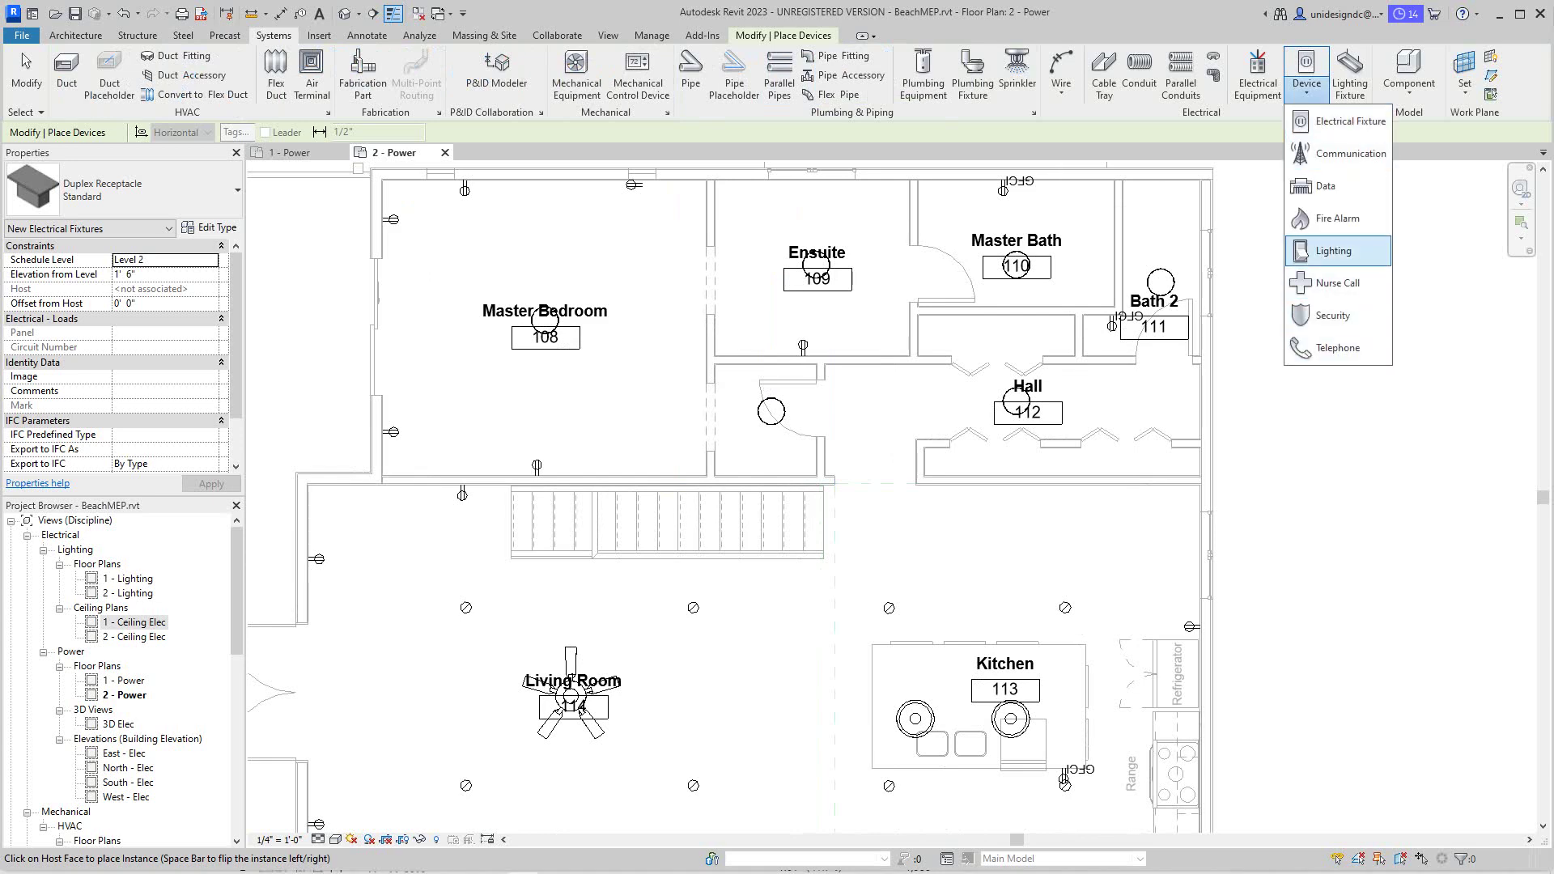
left_click(1334, 251)
scroll(729, 485, "down", 3)
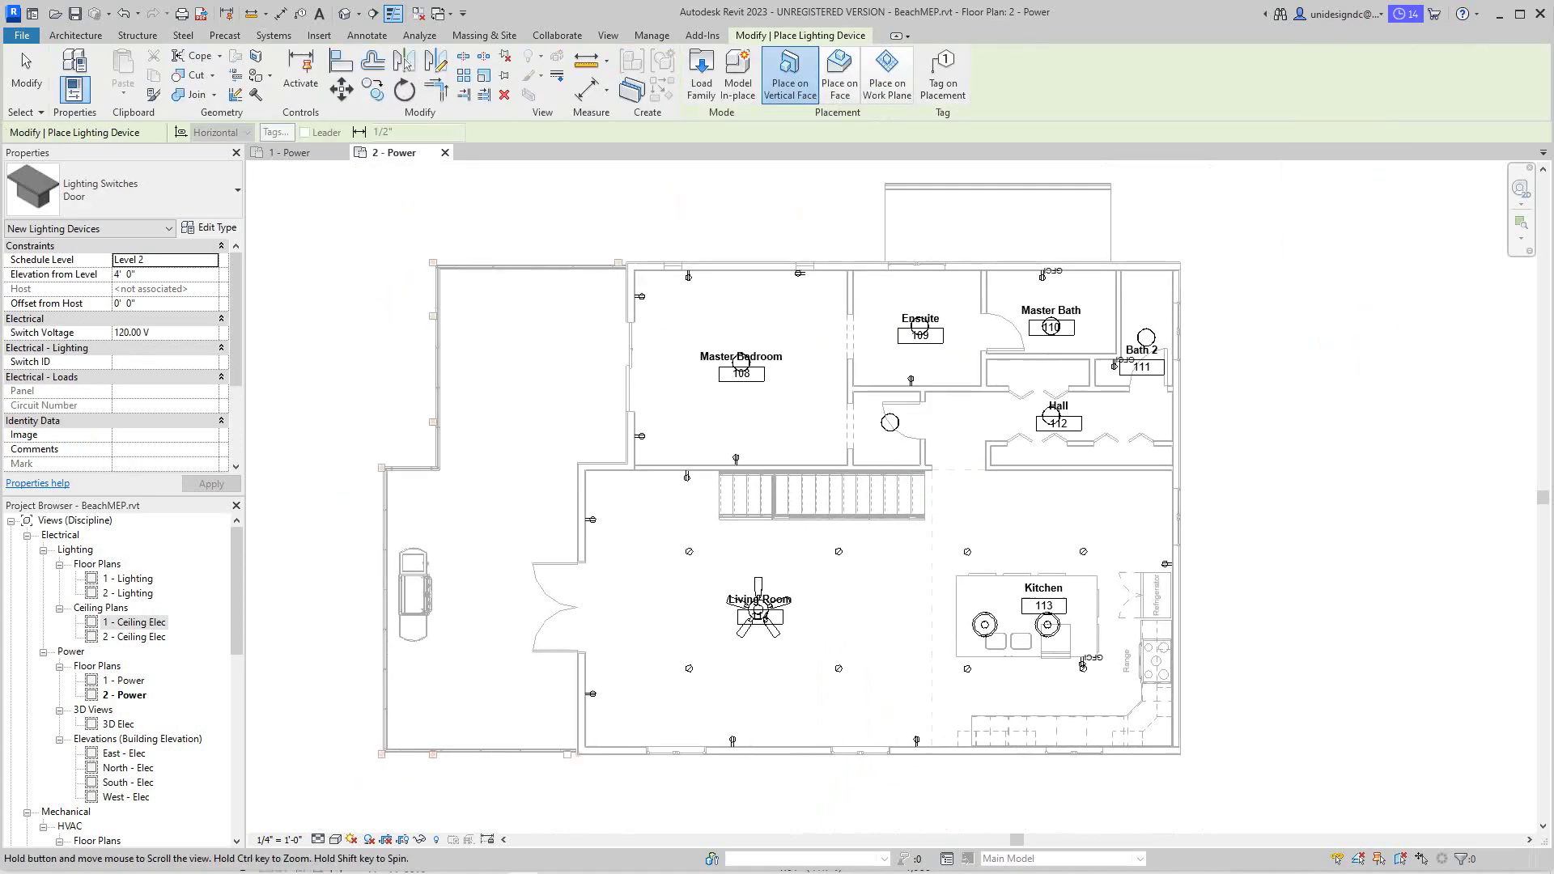
middle_click_drag(644, 626, 763, 588)
scroll(789, 567, "up", 3)
scroll(789, 566, "down", 3)
scroll(1154, 403, "up", 3)
scroll(1150, 407, "up", 2)
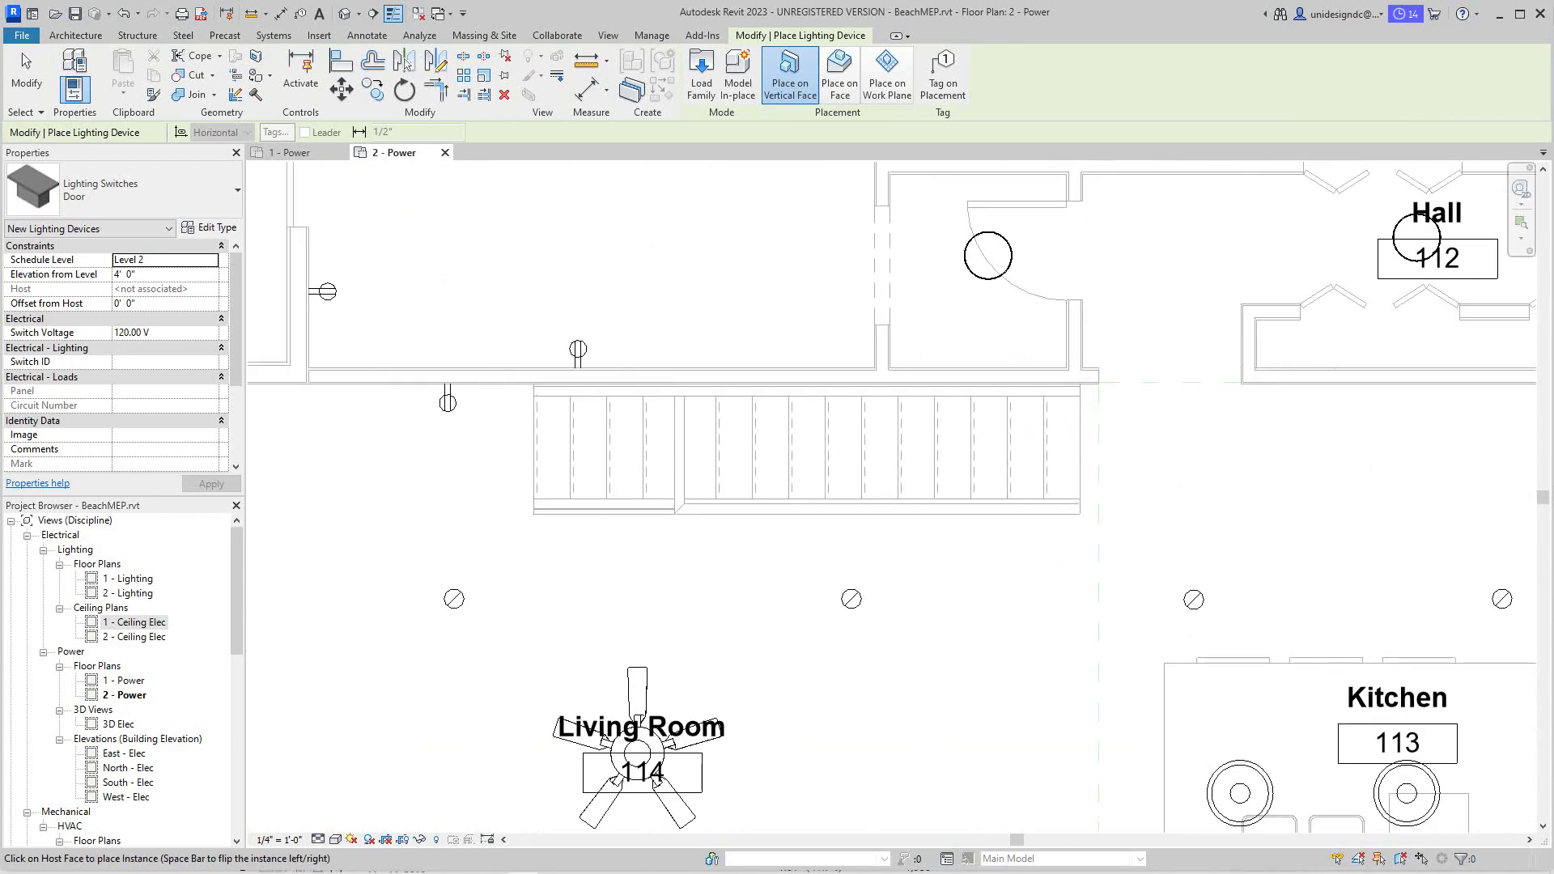
scroll(1271, 395, "down", 2)
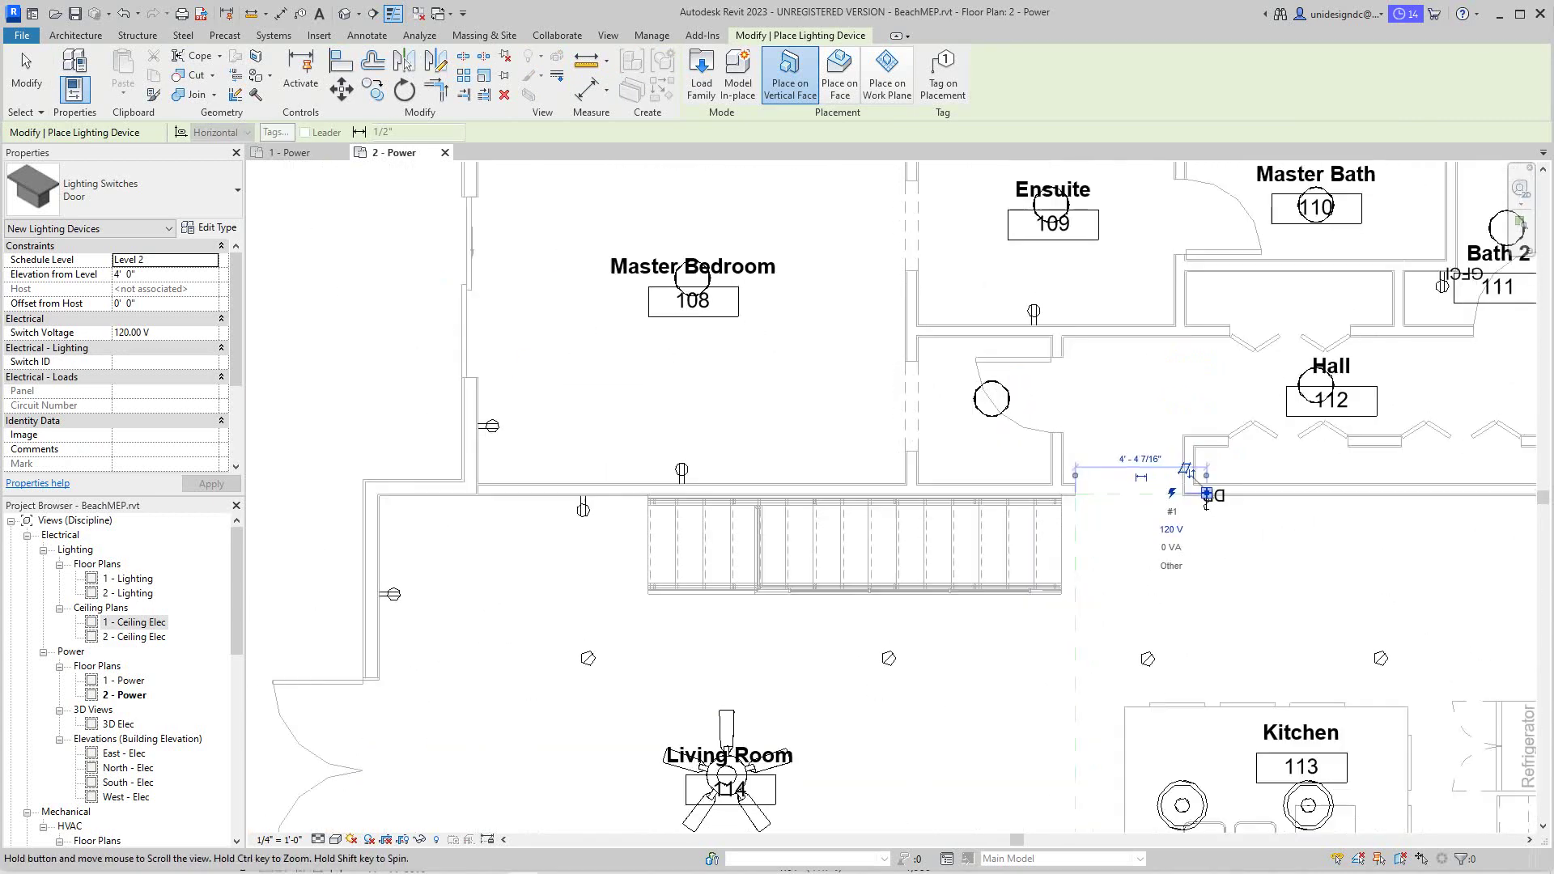
- Place Door lighting switches on the untagged room's east wall south of its door and on the Master Bath's west wall north of its door
scroll(1206, 527, "up", 1)
left_click(1054, 479)
scroll(1022, 468, "down", 2)
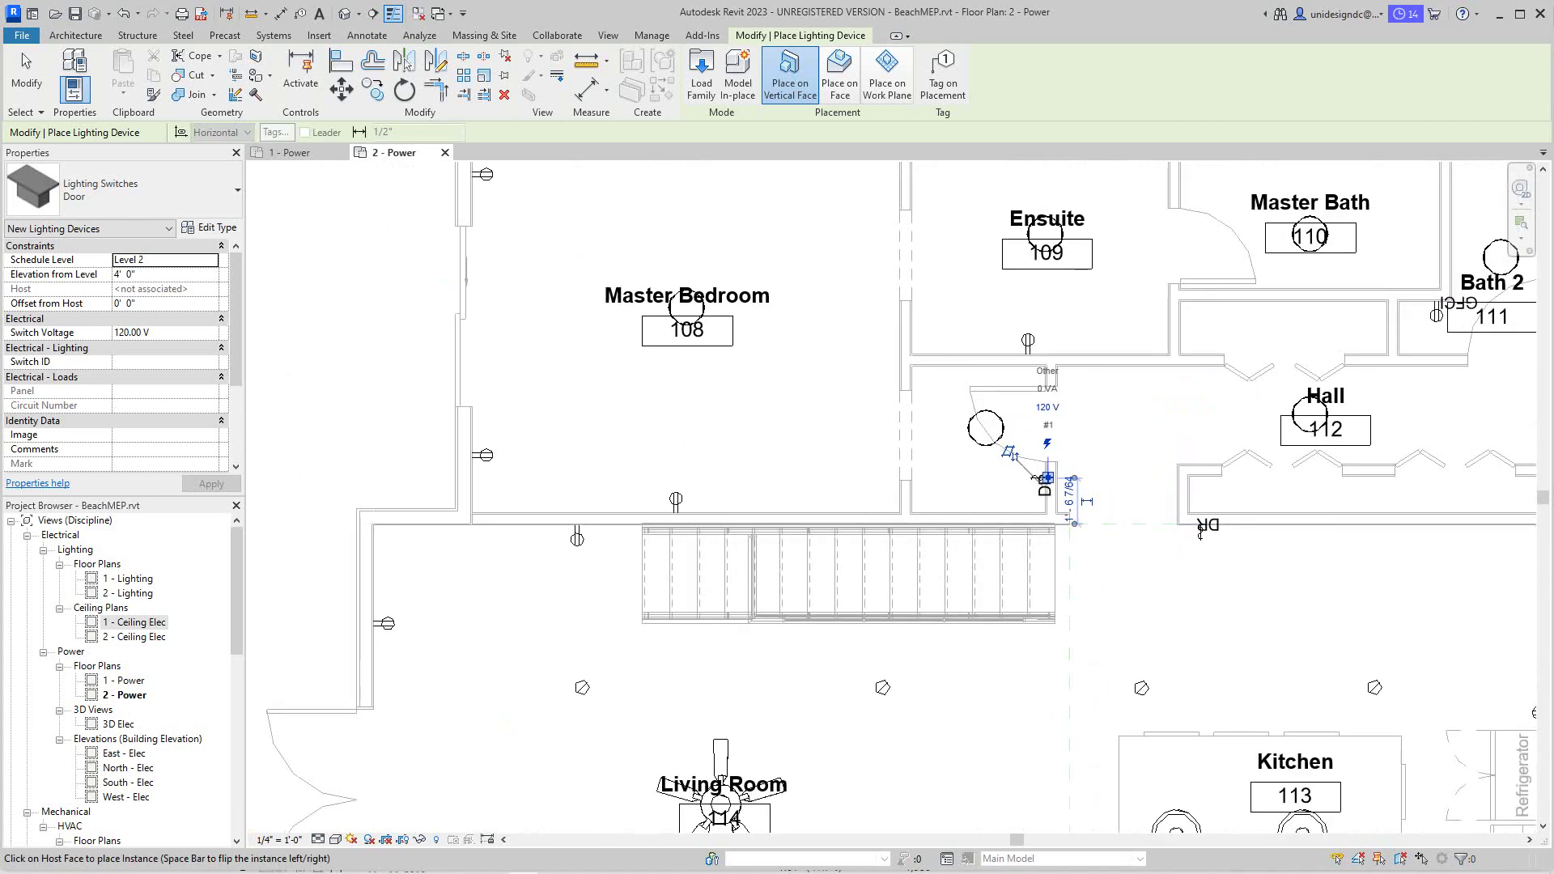
middle_click_drag(1022, 468, 798, 598)
scroll(797, 598, "up", 2)
scroll(846, 587, "down", 2)
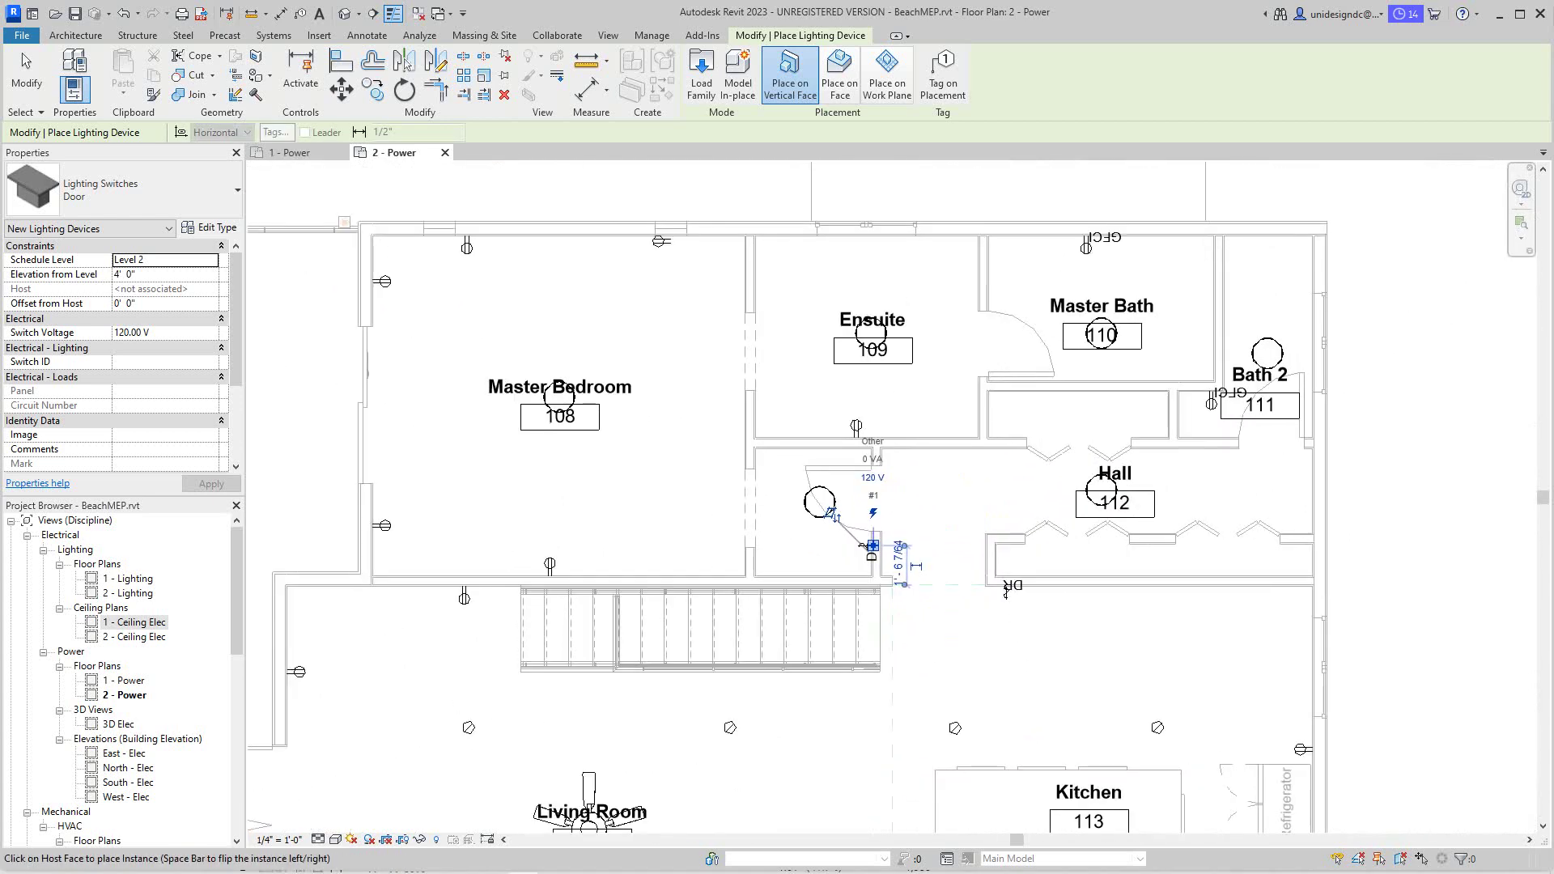
scroll(846, 586, "up", 1)
scroll(846, 586, "down", 1)
scroll(844, 576, "up", 2)
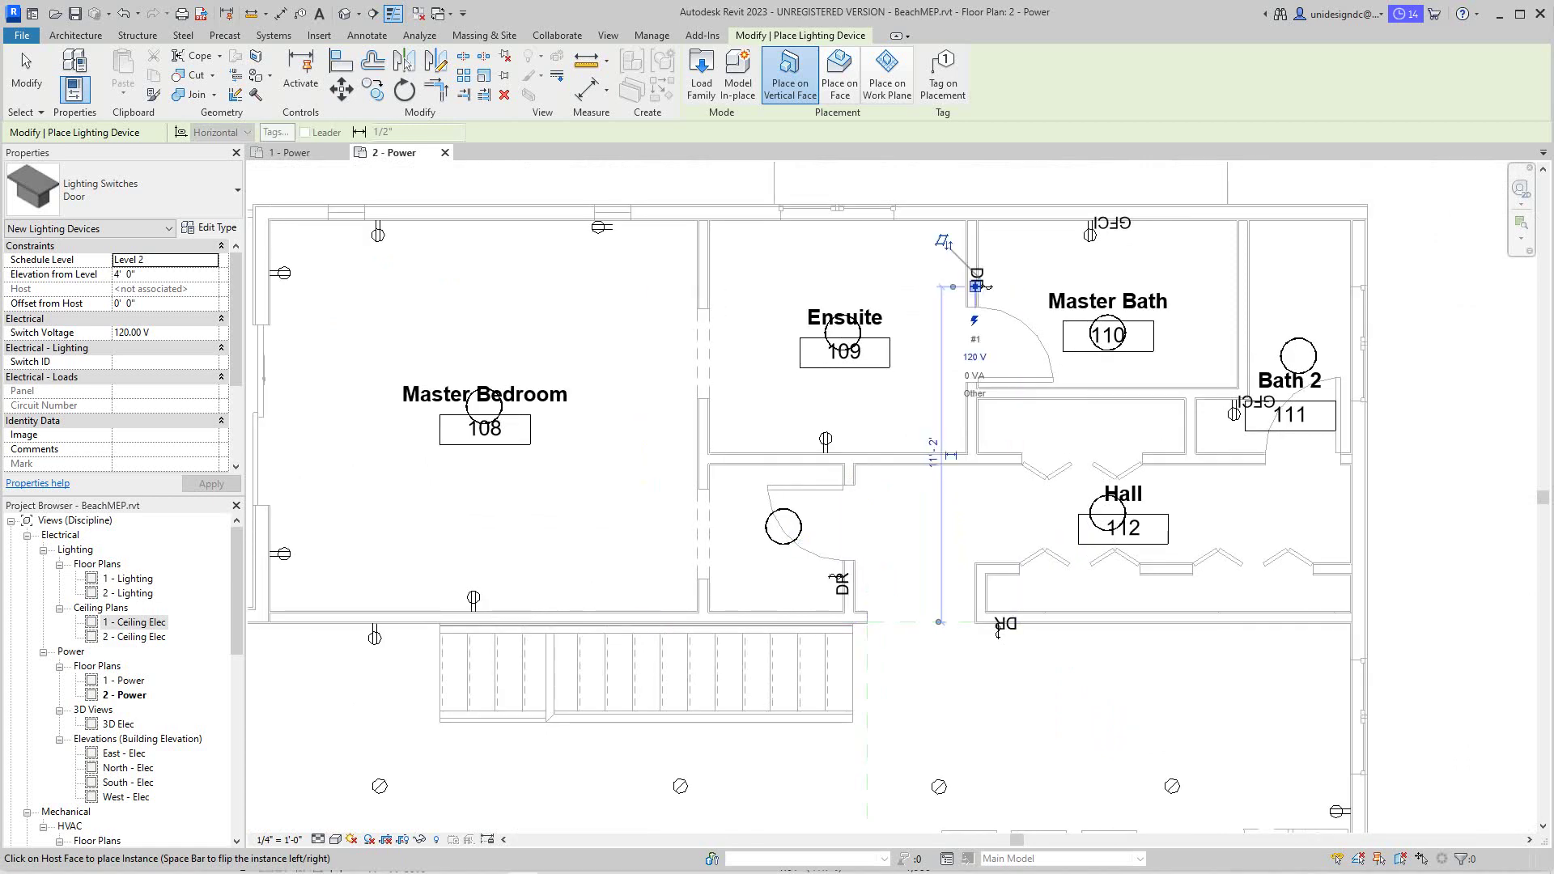
- Place Door lighting switches on the Ensuite's west wall north of the opening and on Bath 2's south wall west of its door
scroll(730, 311, "down", 2)
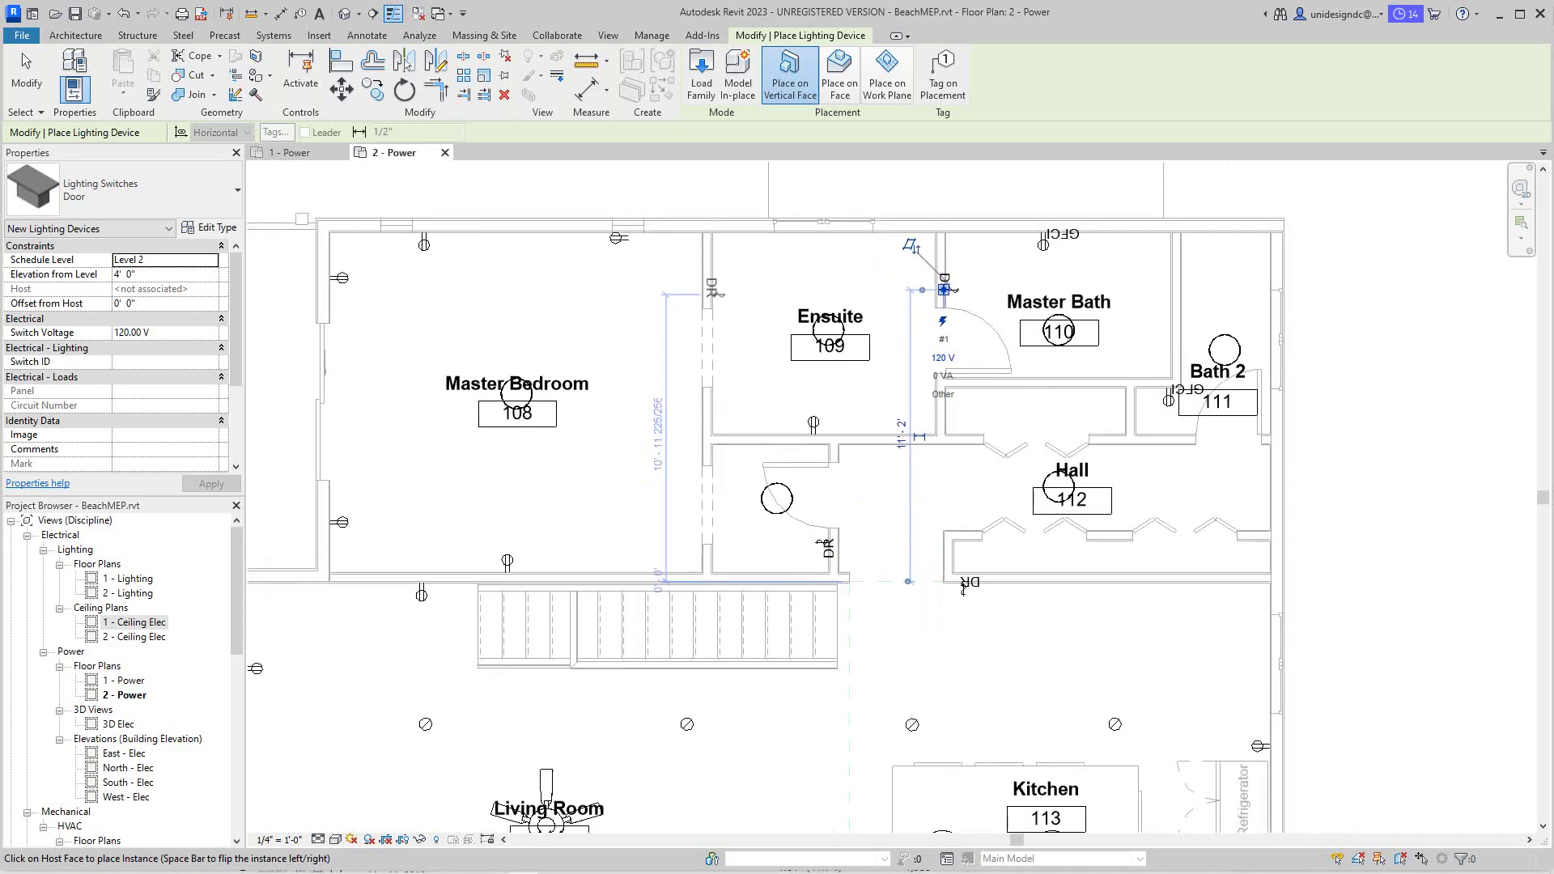
scroll(1188, 429, "up", 2)
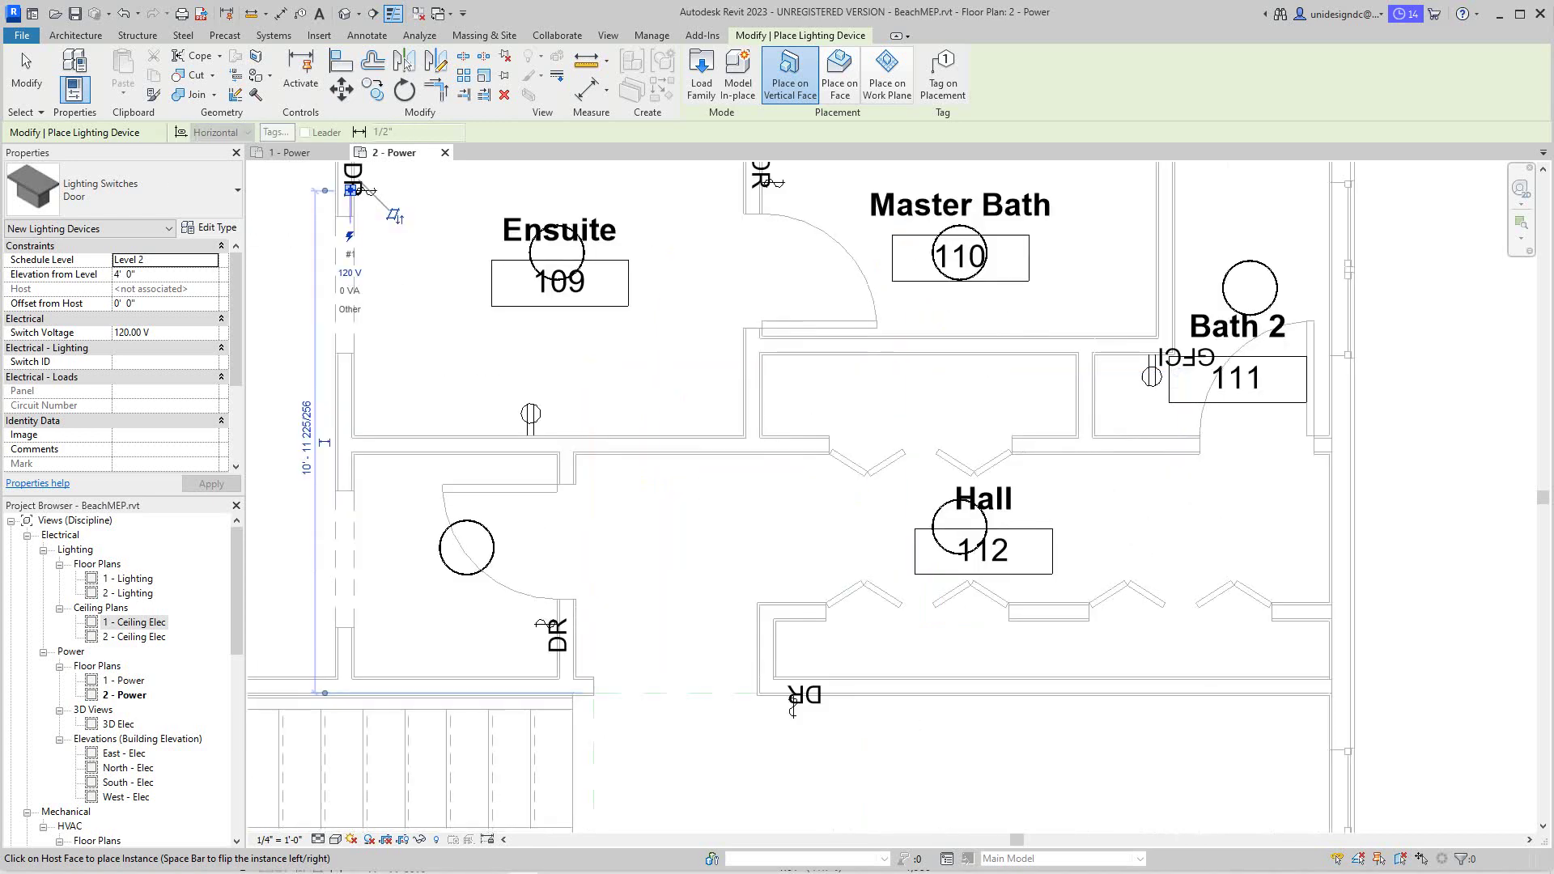
left_click(1185, 433)
- Place two Door lighting switches on the Living Room's west wall, one north and one south of the double doors
scroll(1007, 572, "down", 3)
middle_click_drag(1006, 573, 1019, 198)
middle_click_drag(377, 487, 701, 450)
scroll(701, 450, "up", 2)
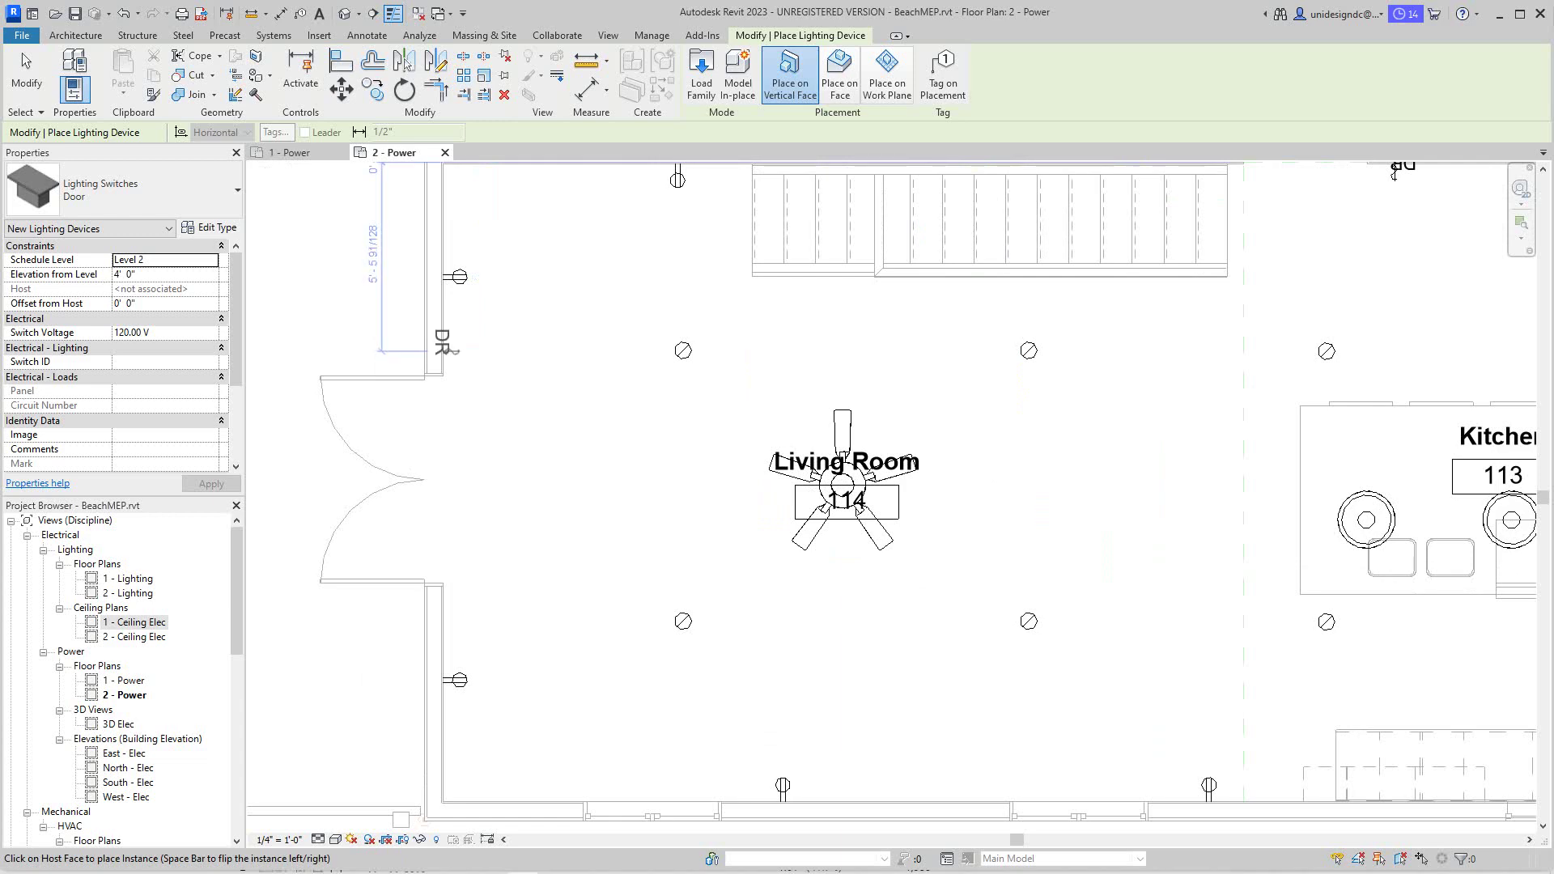
left_click(450, 350)
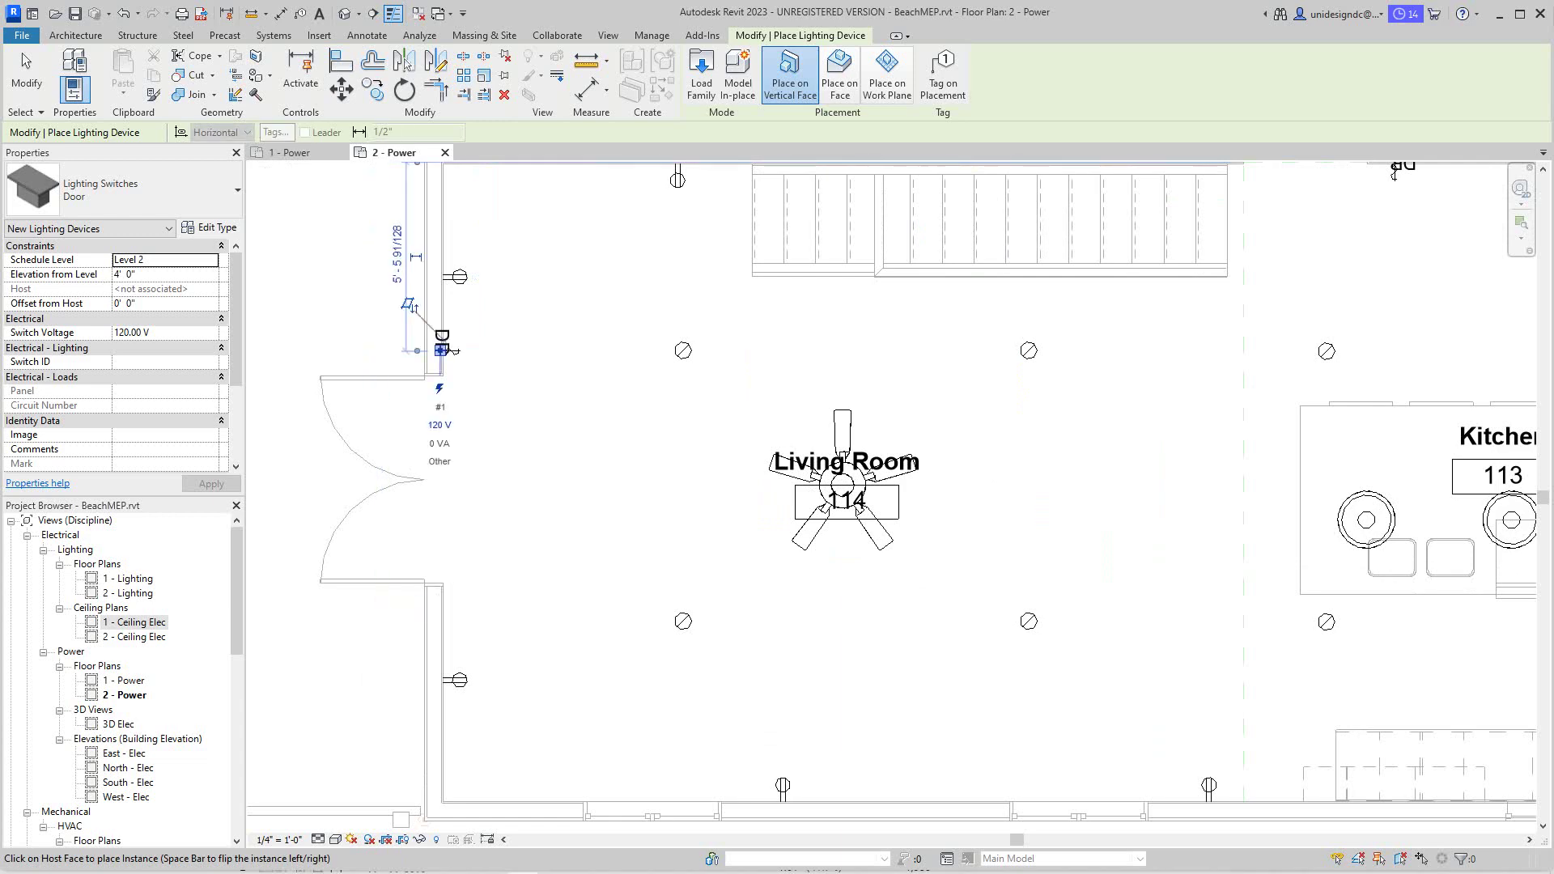
left_click(450, 618)
- Tile the 2 - Power and 1 - Power plans side by side, and open the 1 - Lighting floor plan
scroll(615, 544, "down", 3)
middle_click_drag(615, 544, 646, 634)
scroll(910, 404, "up", 2)
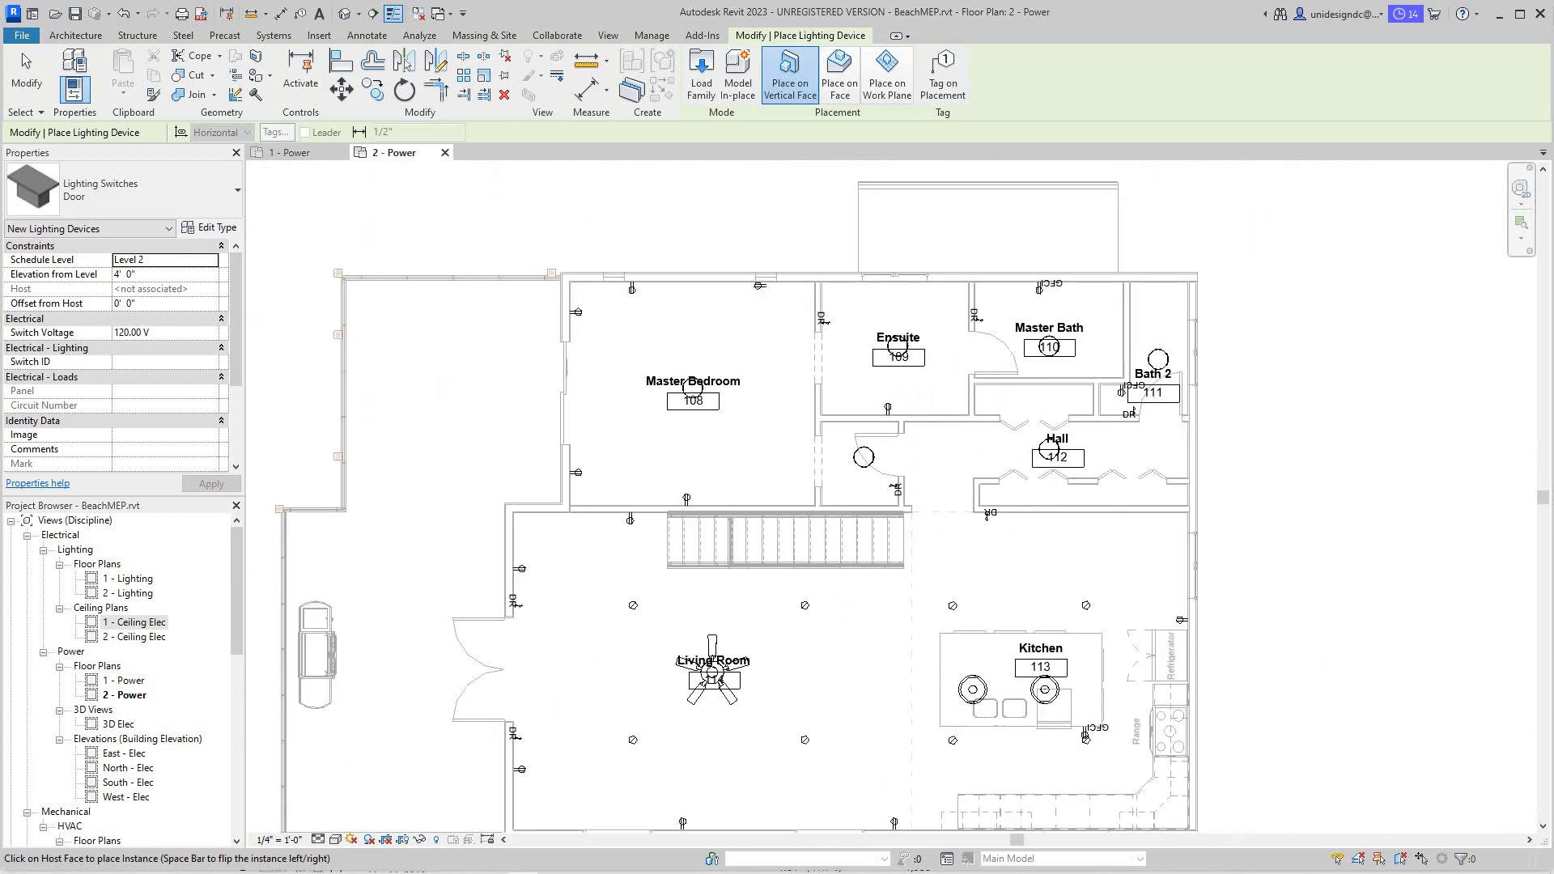
scroll(757, 457, "down", 3)
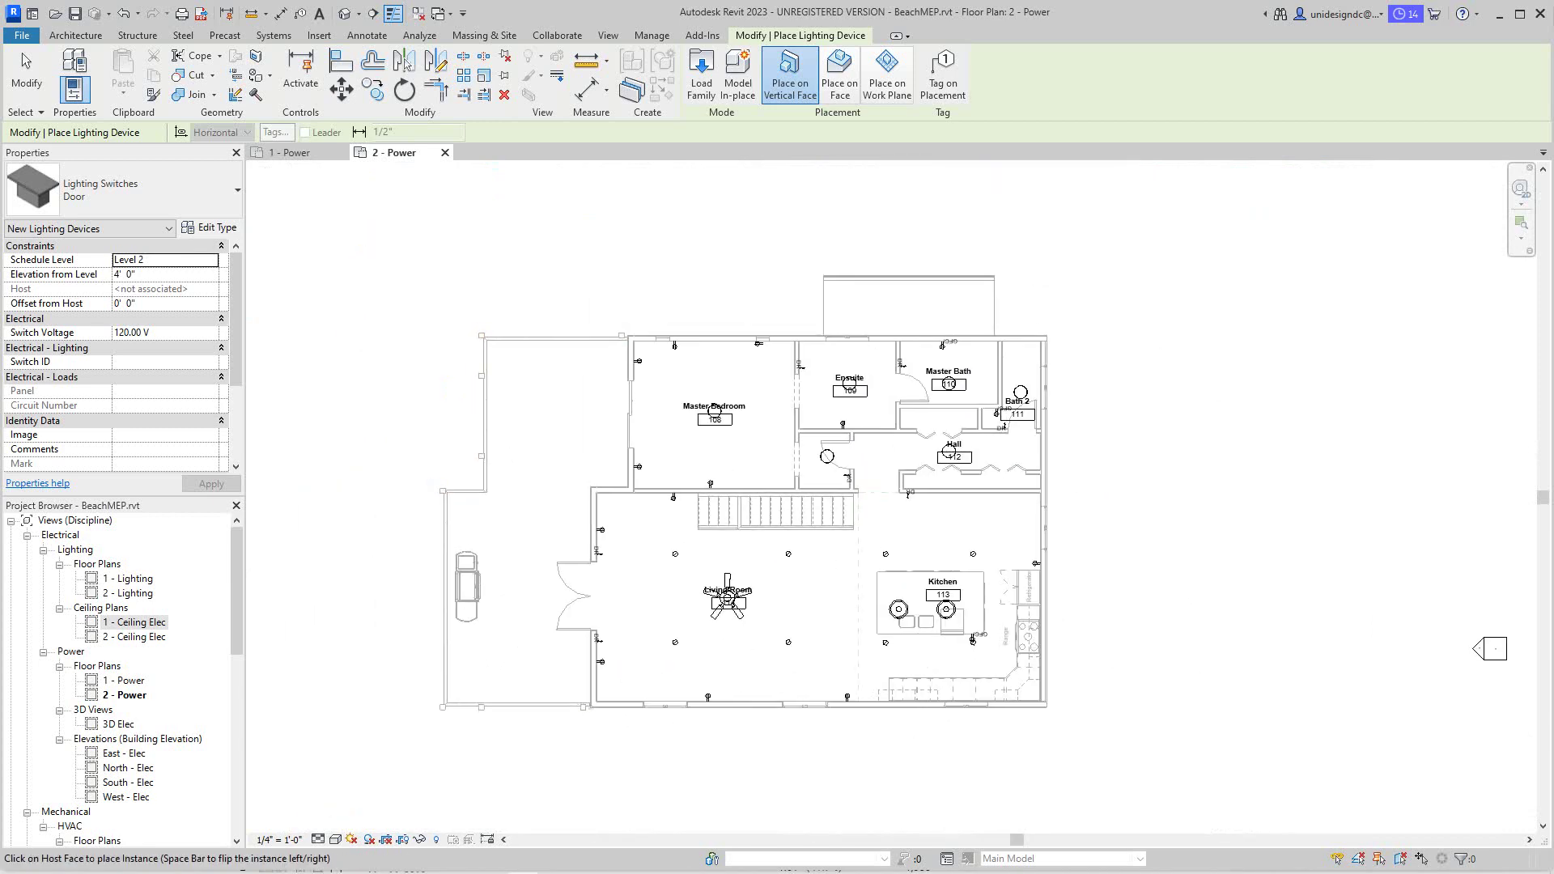
scroll(843, 573, "up", 1)
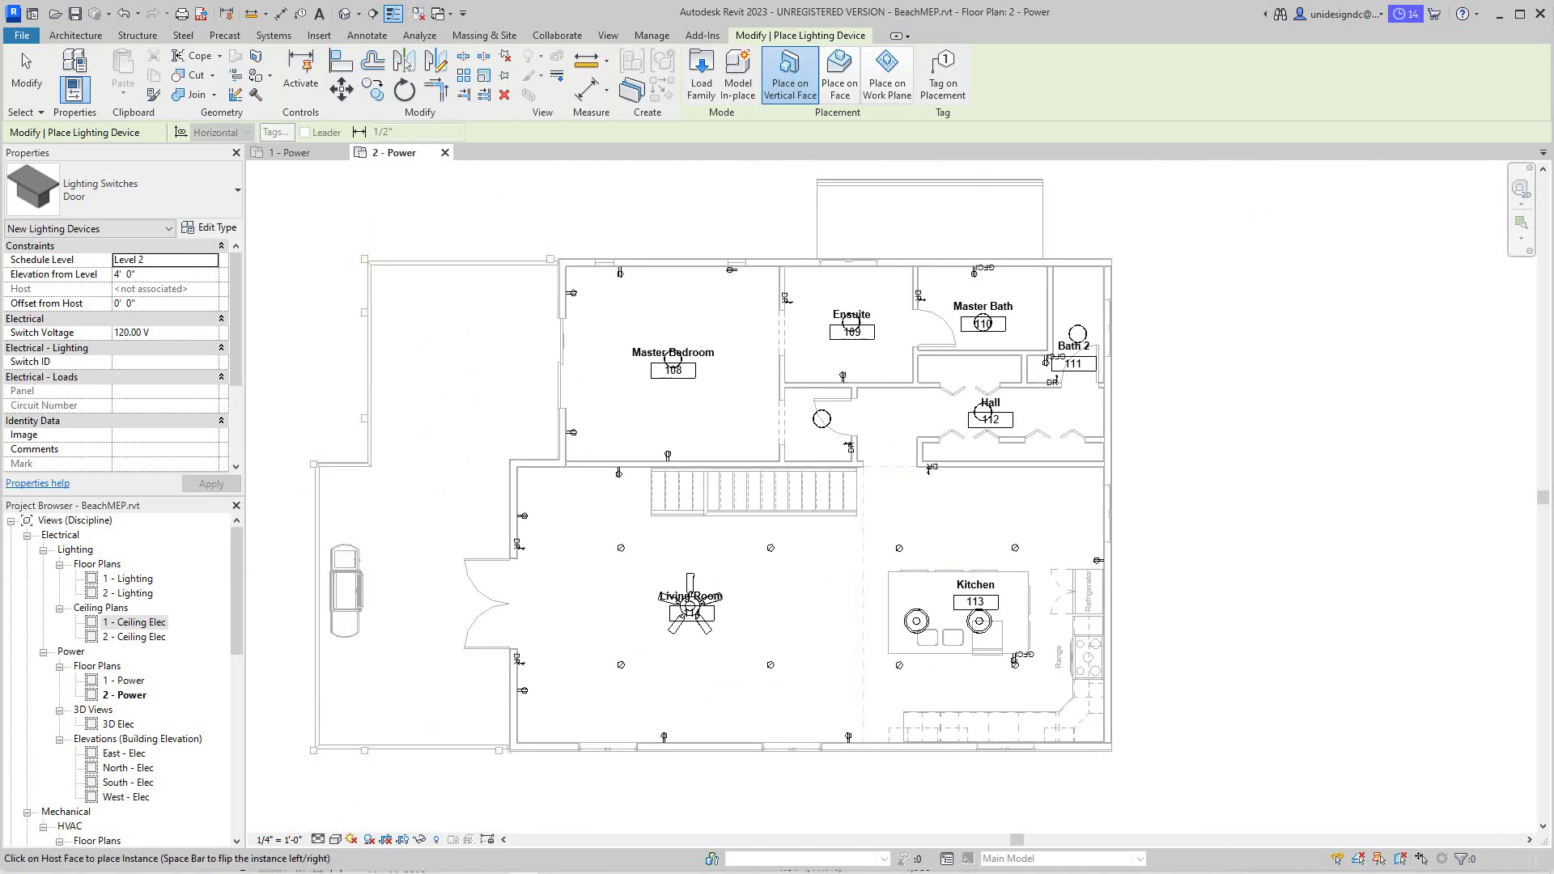
key("t")
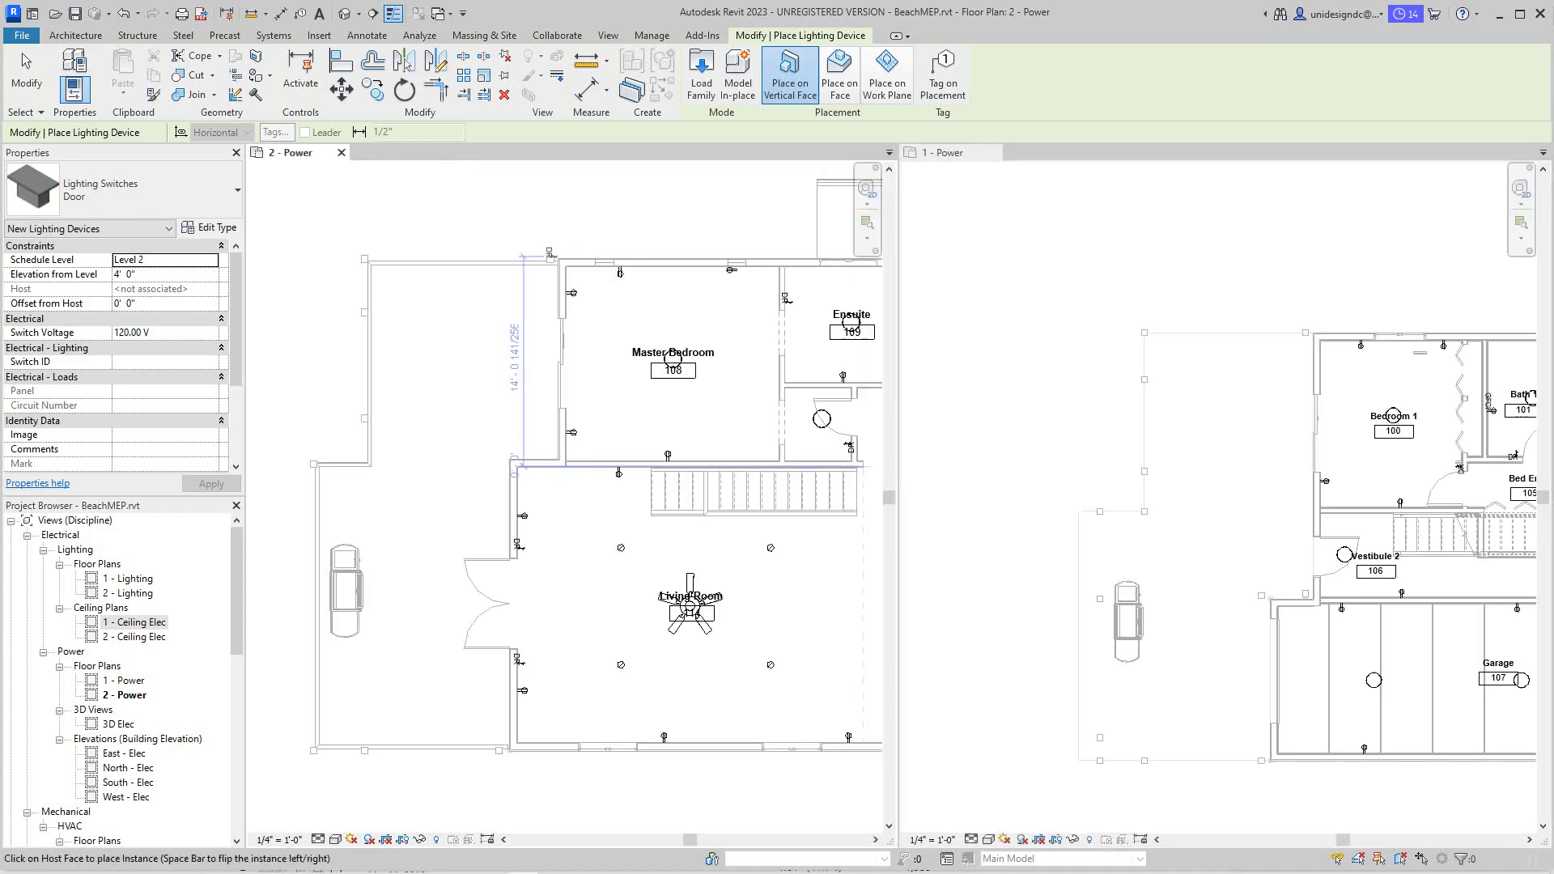
key("a")
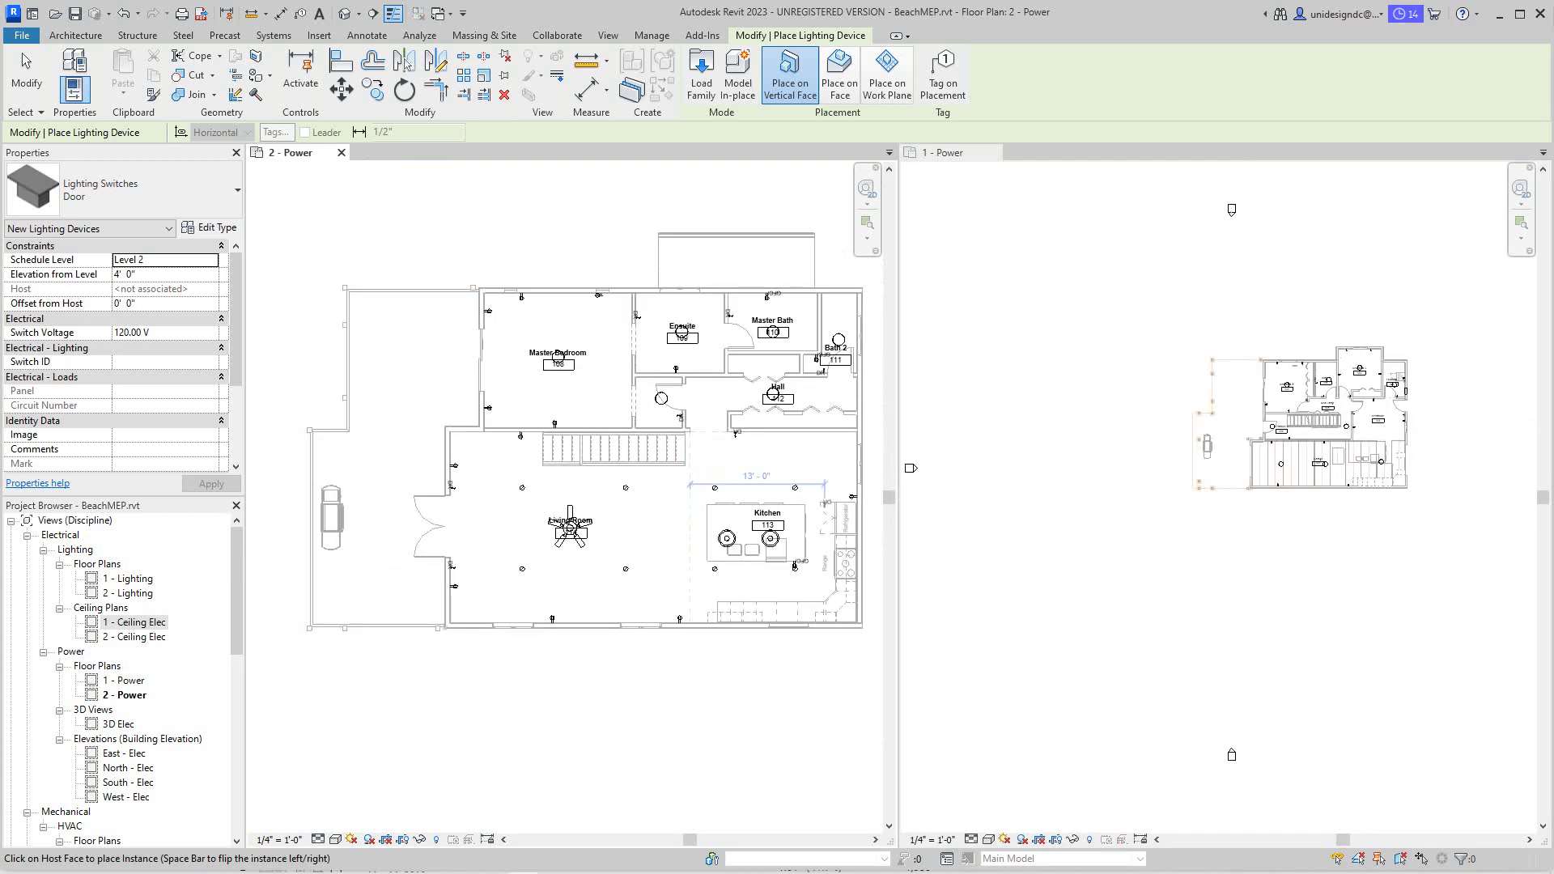
scroll(1306, 408, "up", 5)
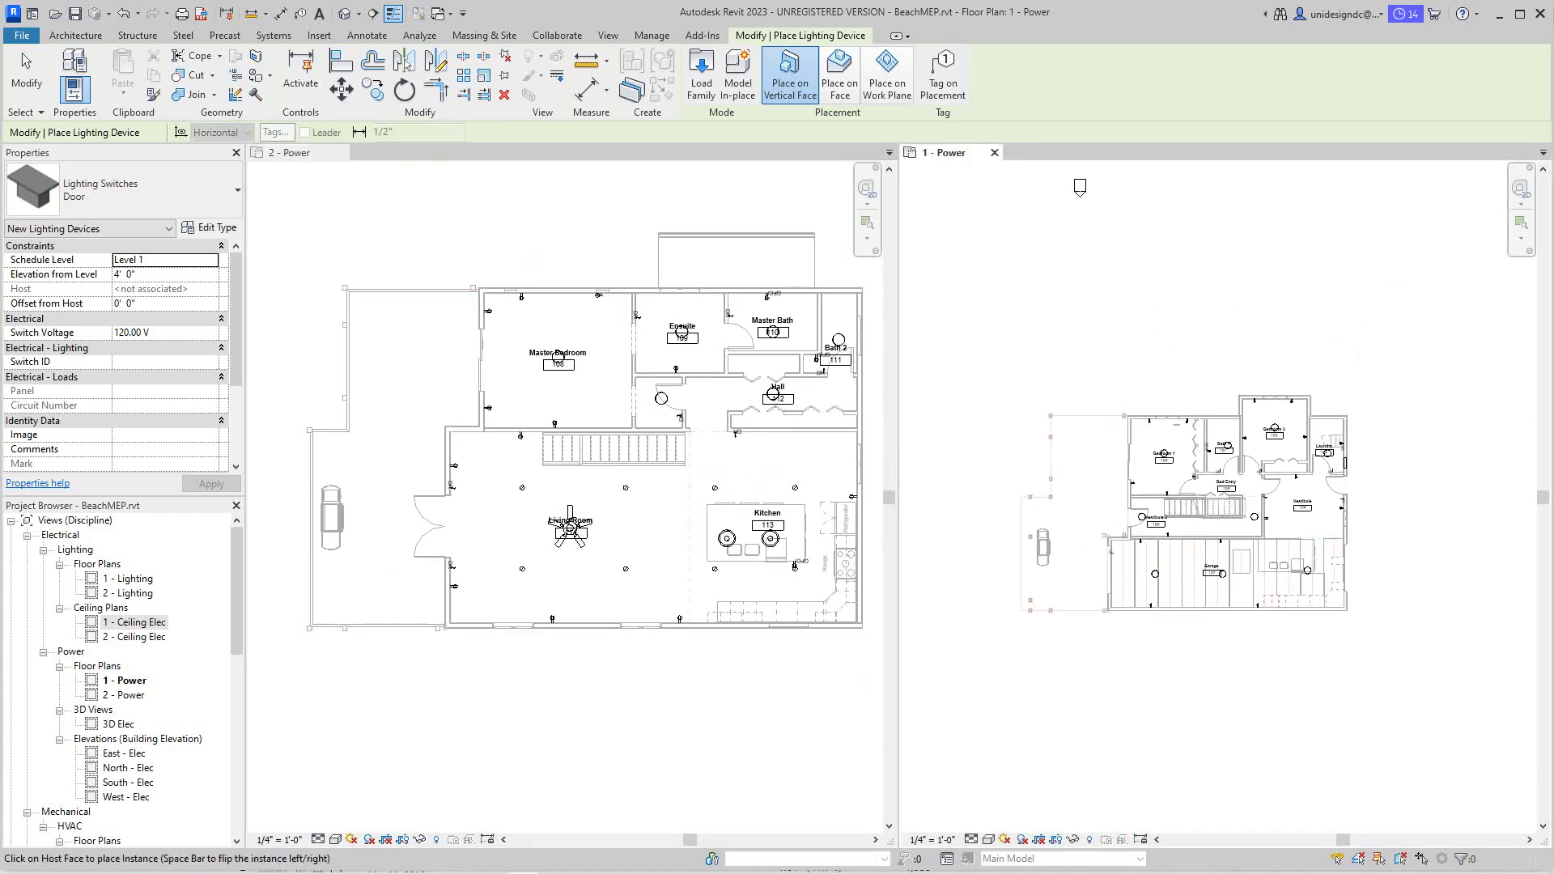
scroll(557, 579, "down", 3)
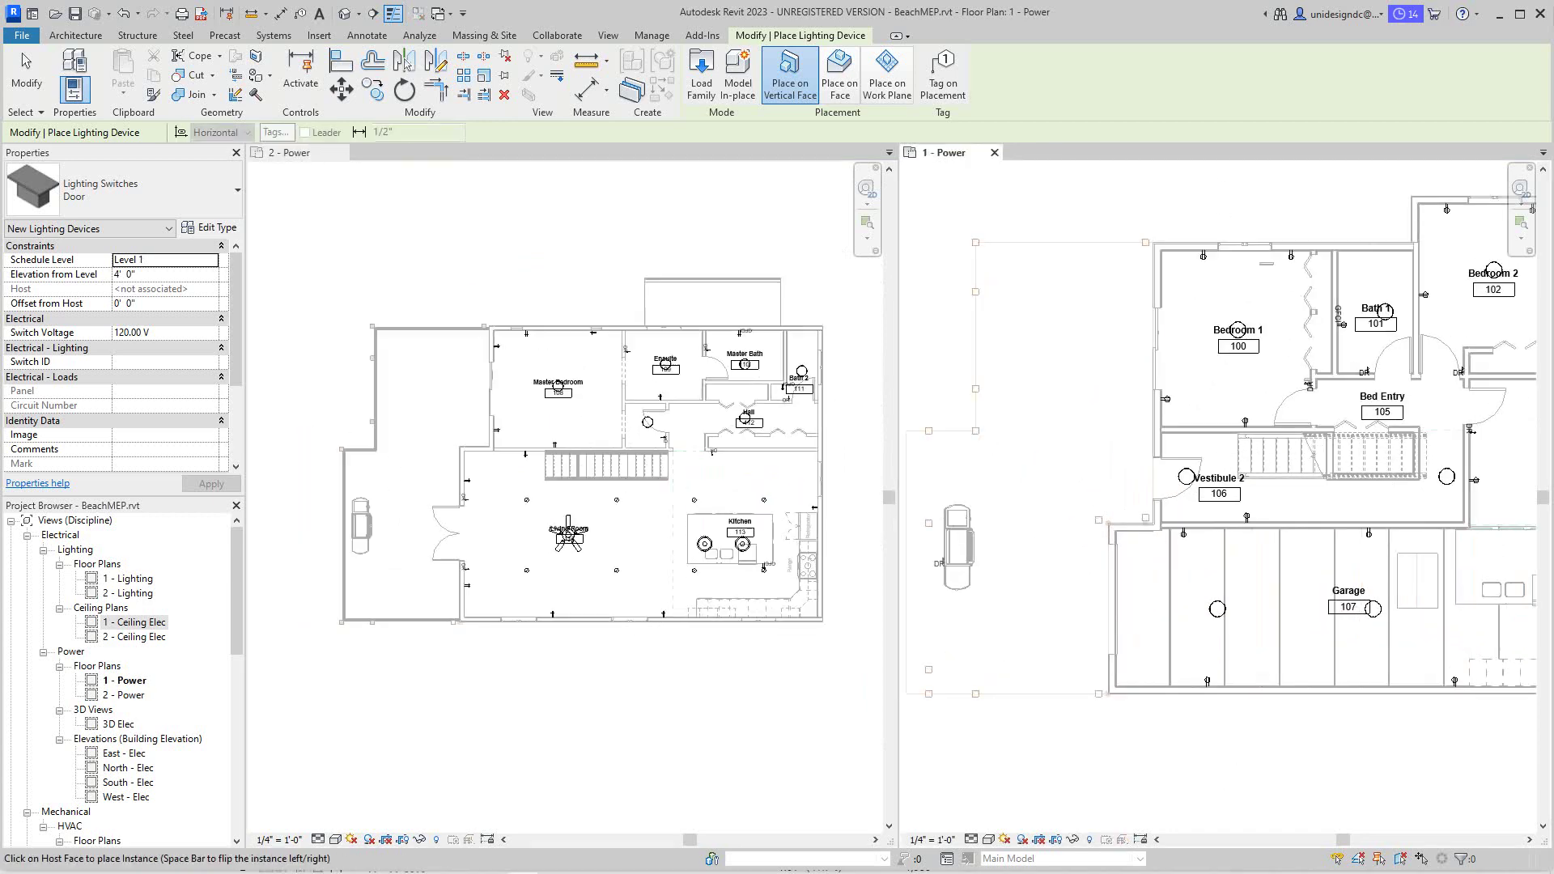
middle_click_drag(557, 580, 500, 596)
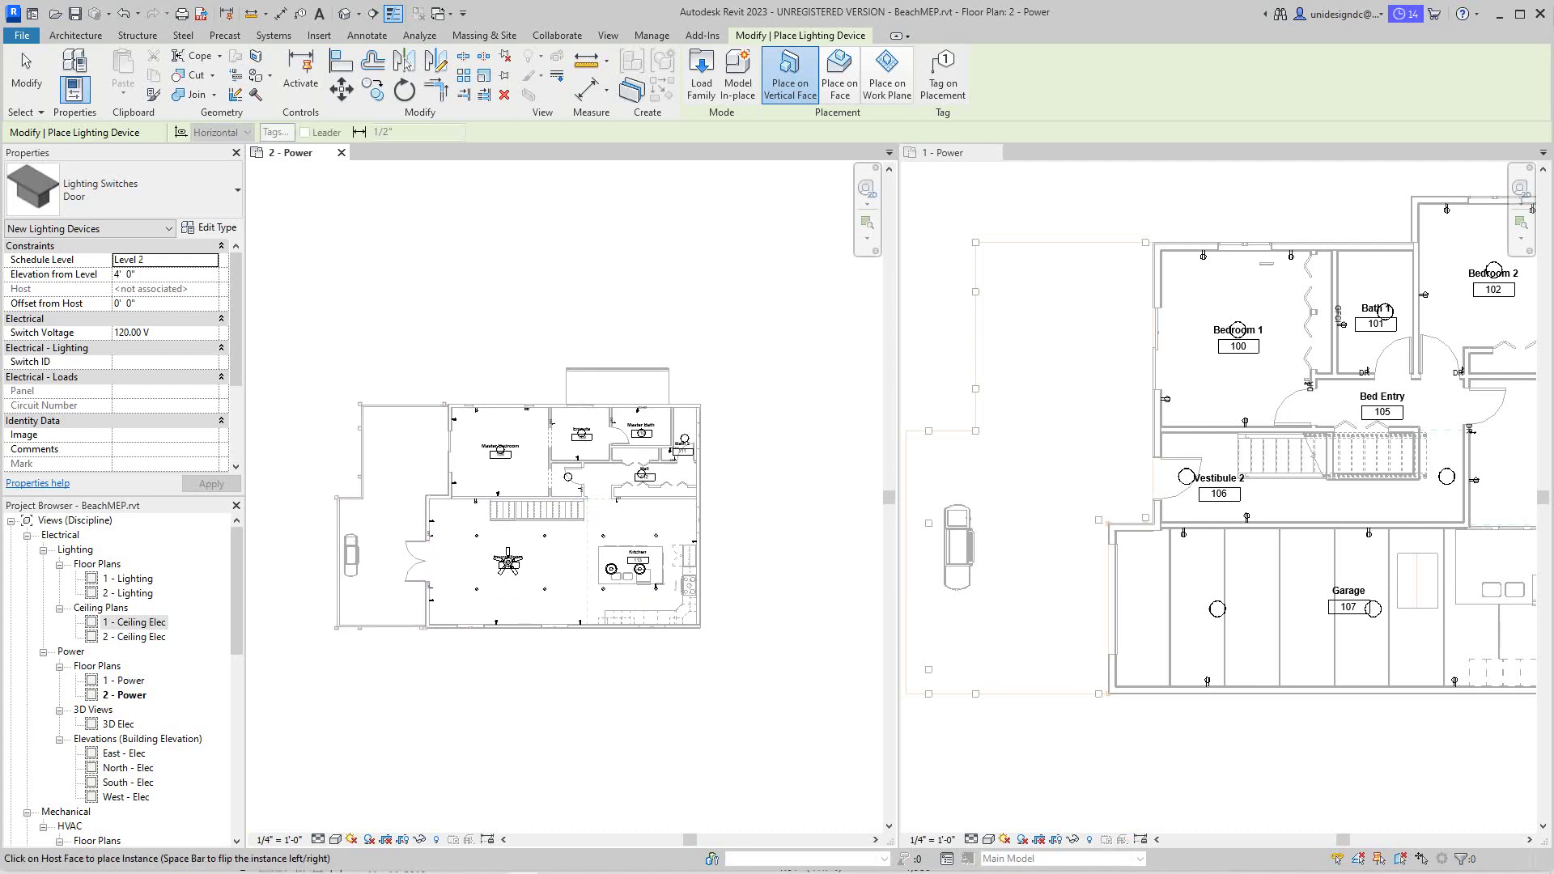
double_click(127, 578)
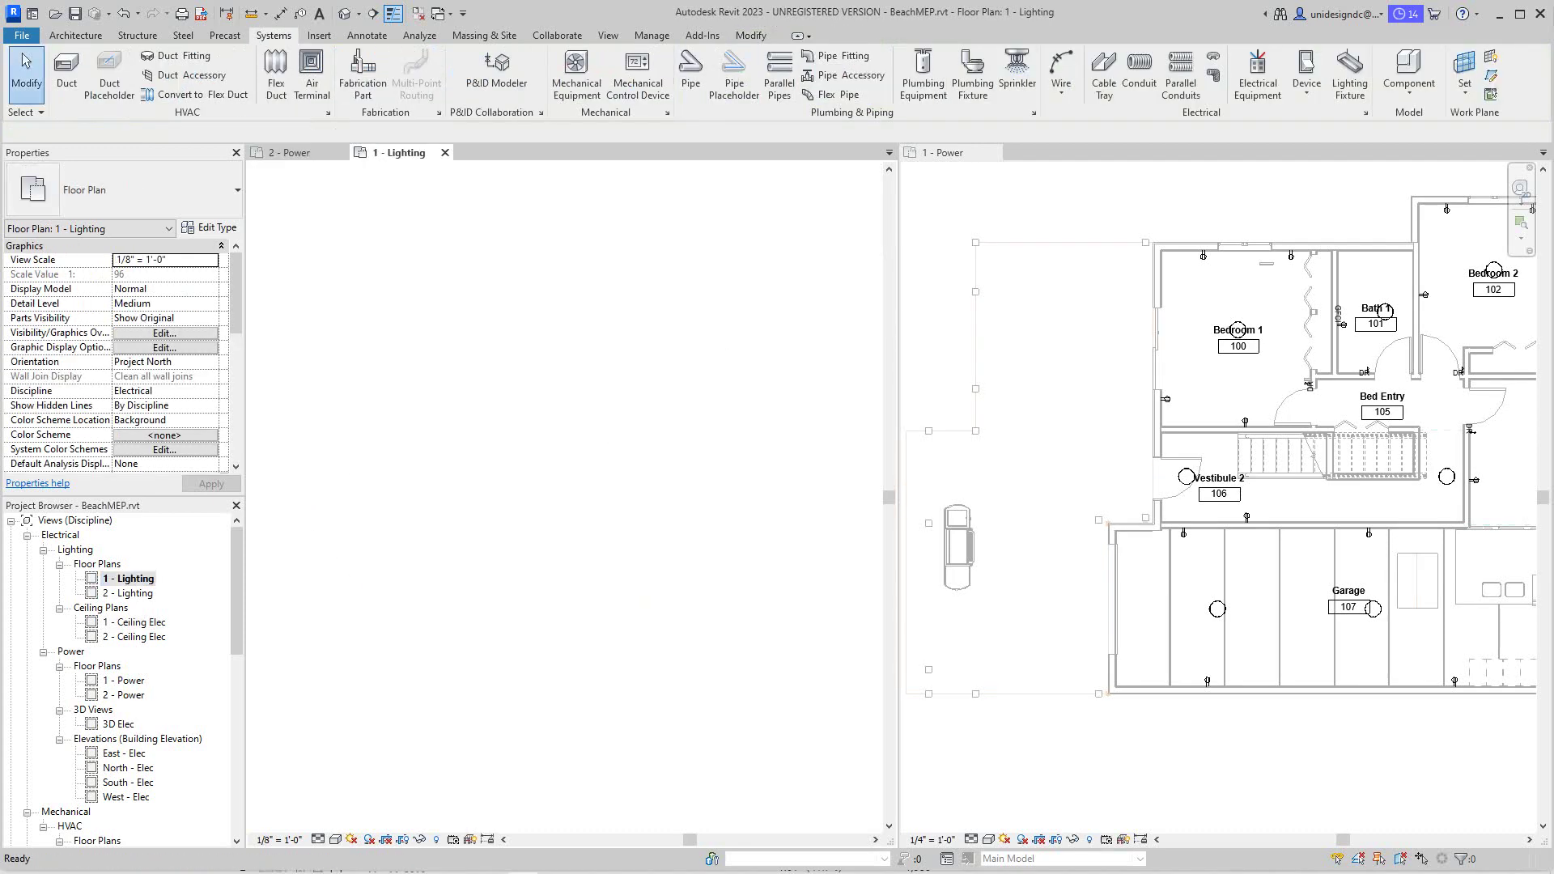
- Open the 2 - Lighting floor plan, tile all four open lighting and power plans, and fit each one to its window
scroll(684, 425, "up", 2)
scroll(603, 486, "up", 4)
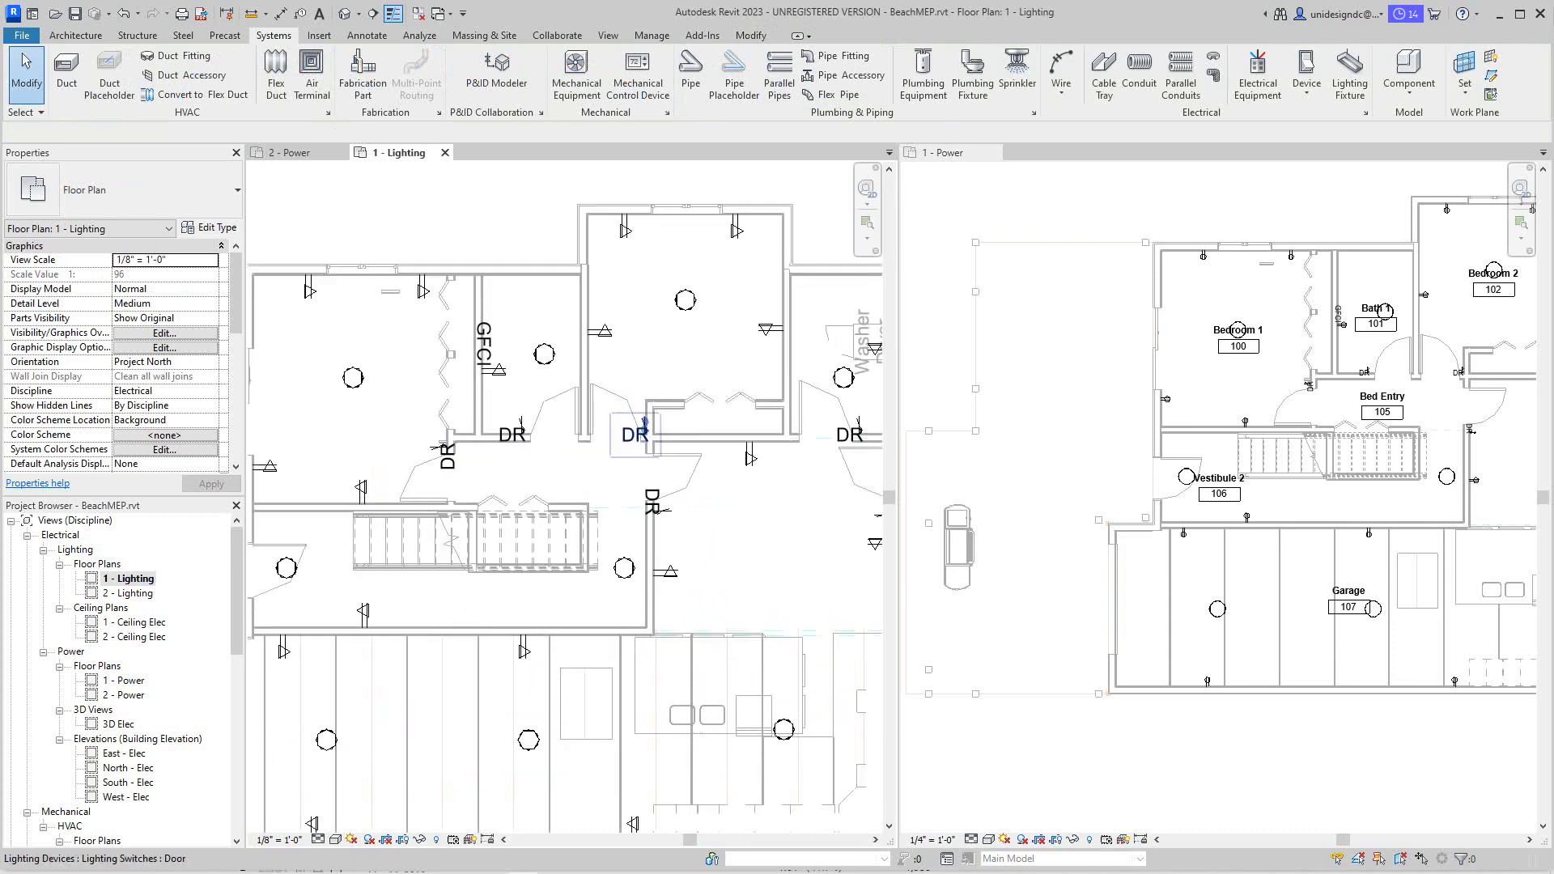
scroll(678, 569, "down", 3)
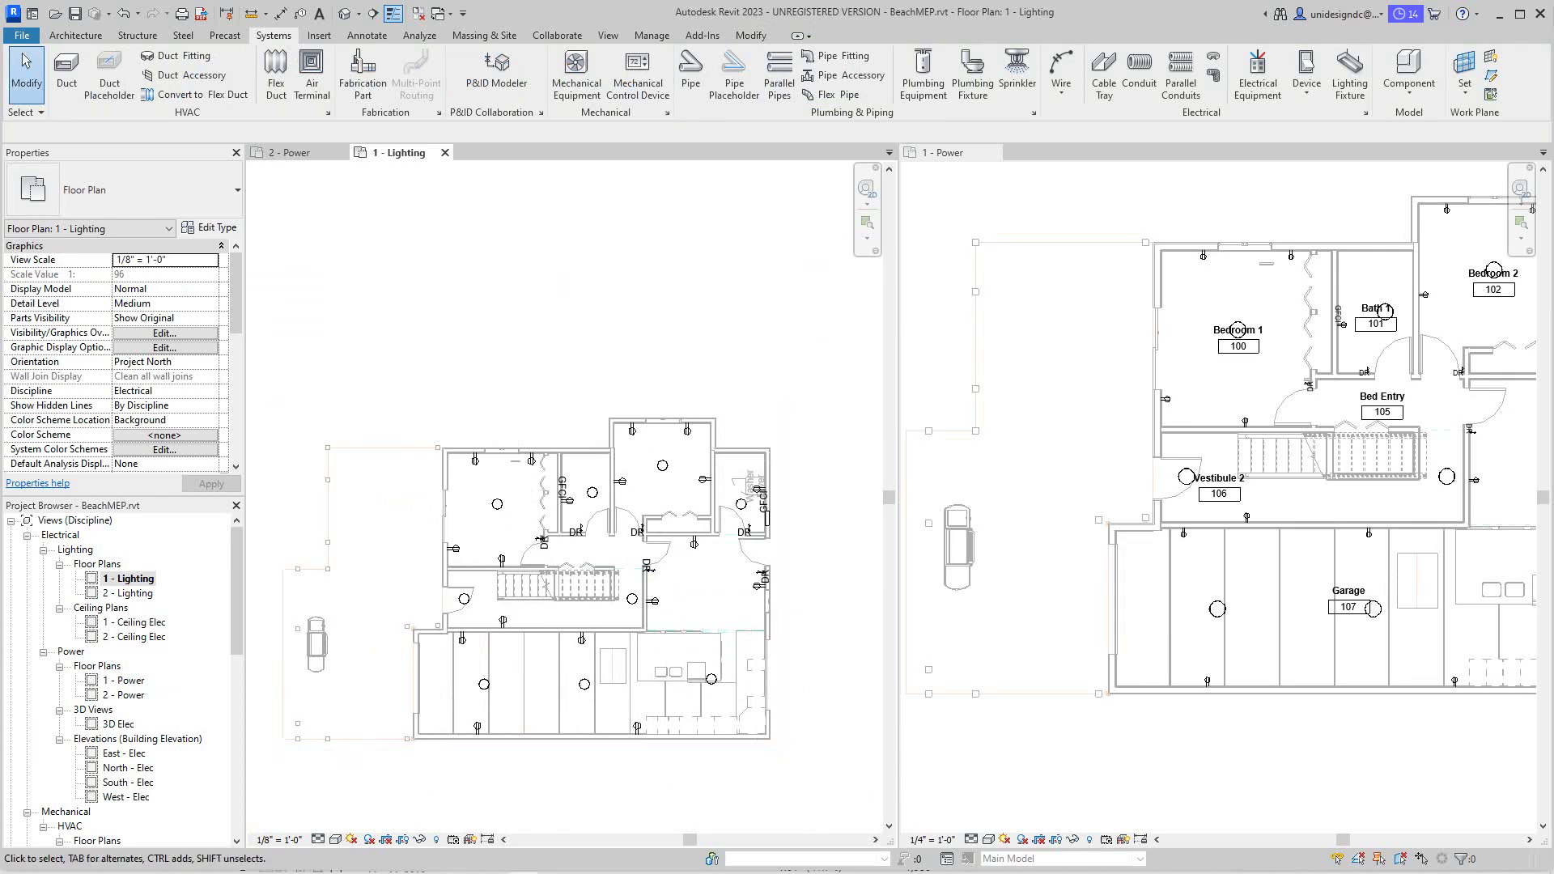
double_click(128, 593)
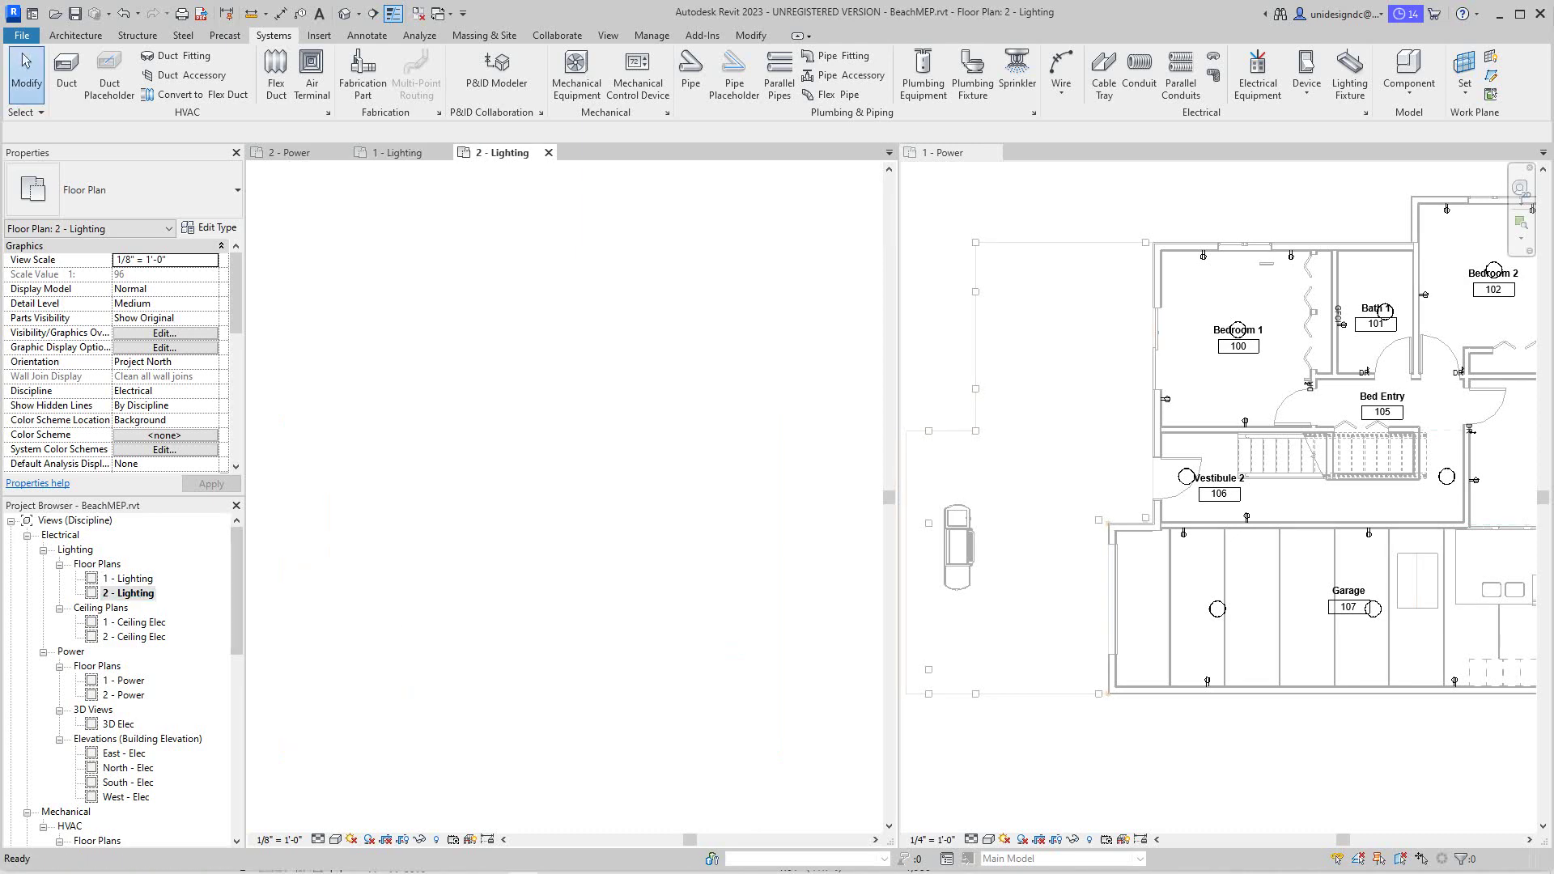
key("w")
key("t")
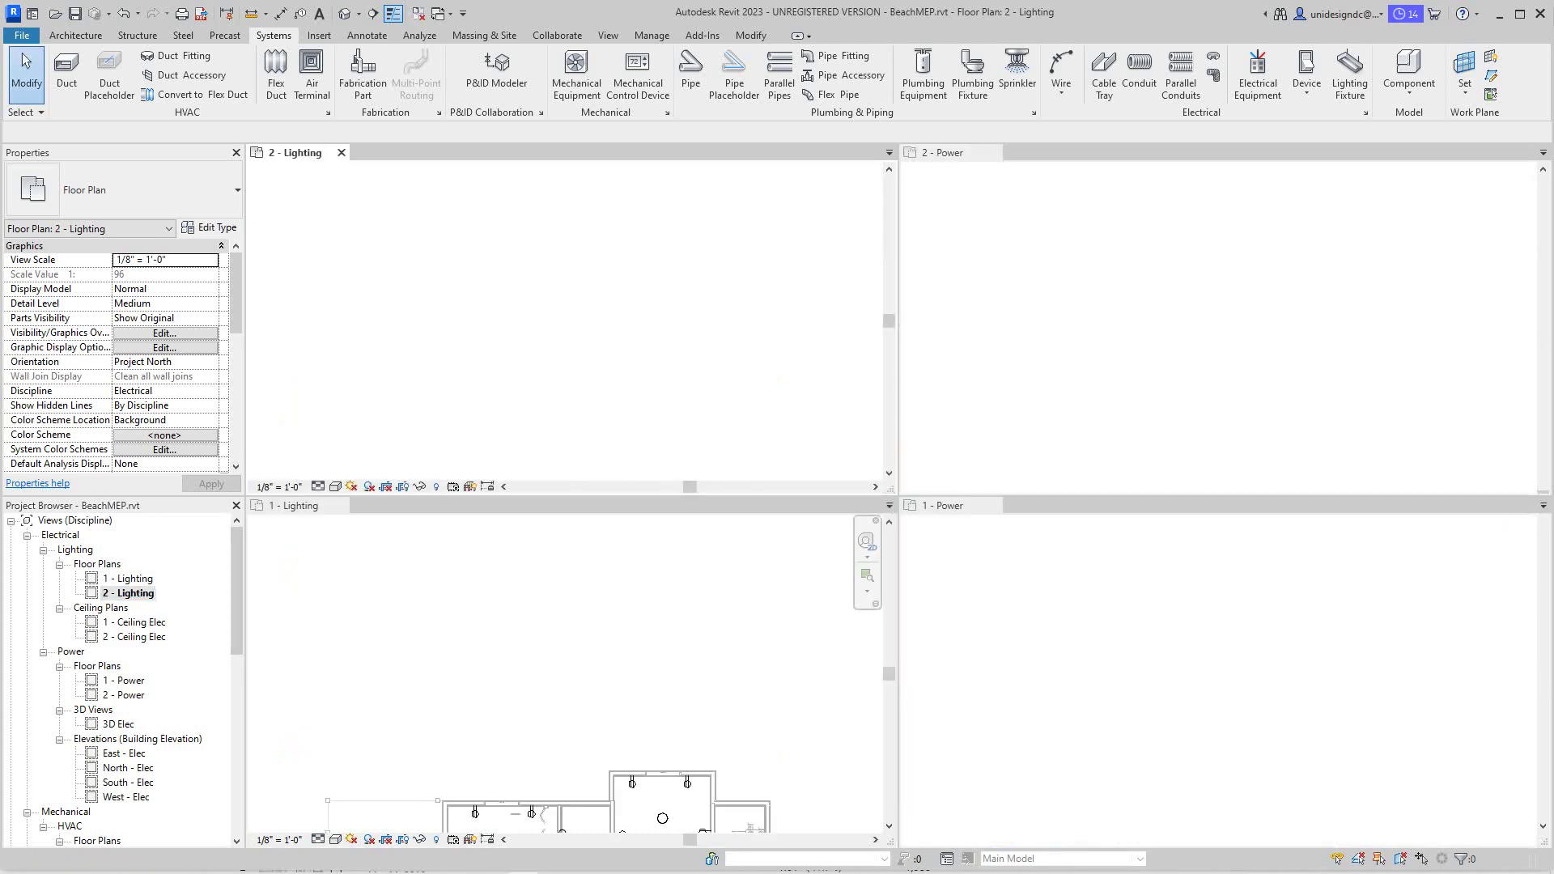
key("z")
key("a")
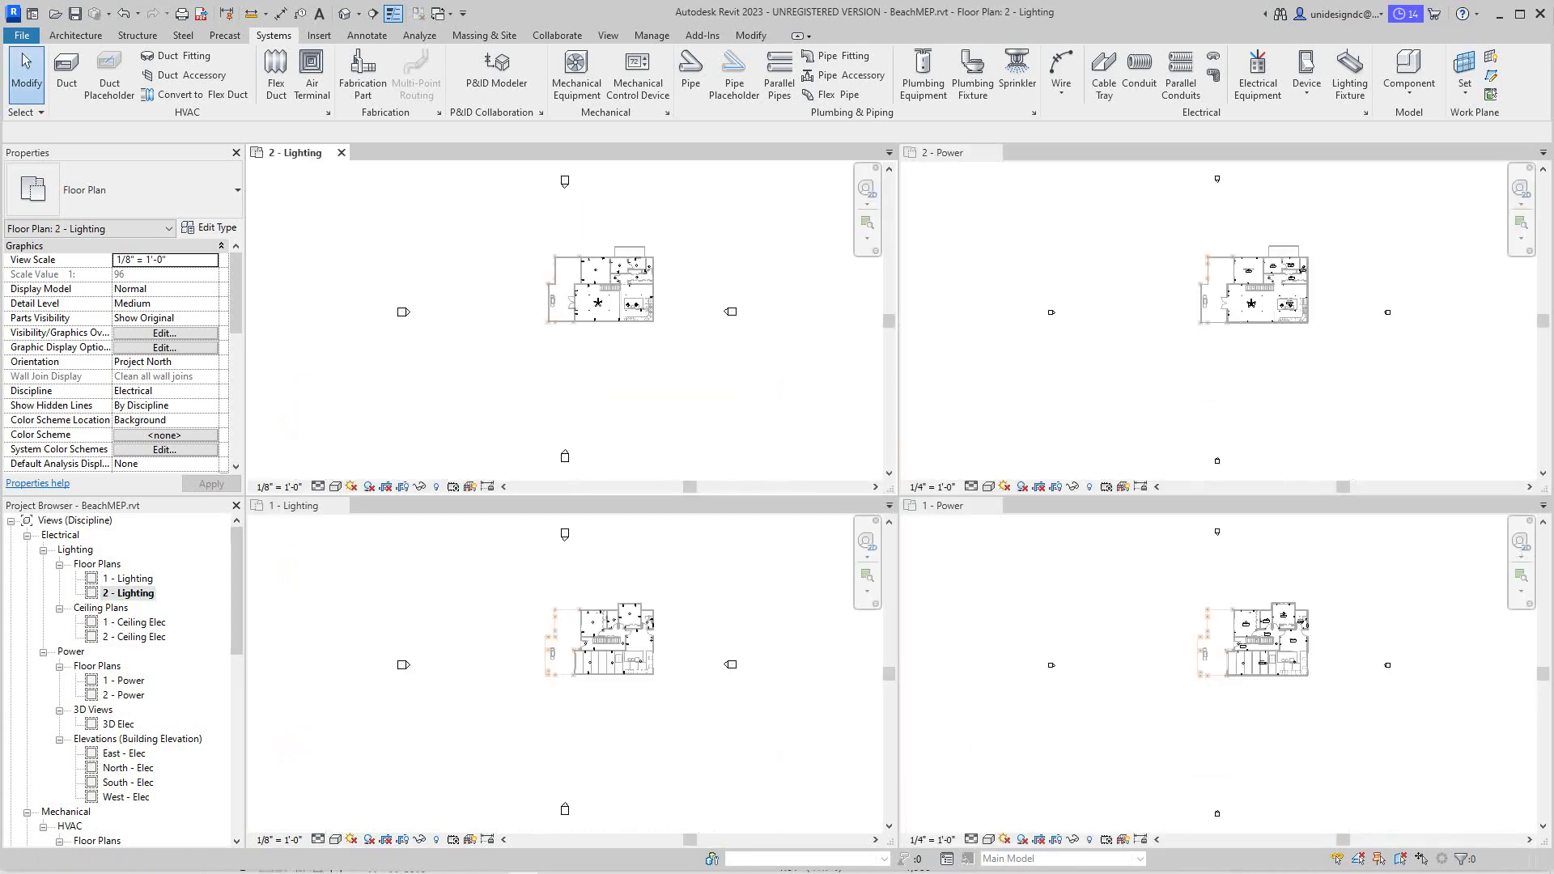
- Compare the devices, fixtures and room tags across the tiled 2 - Lighting, 1 - Lighting, 2 - Power and 1 - Power plans
scroll(595, 264, "up", 5)
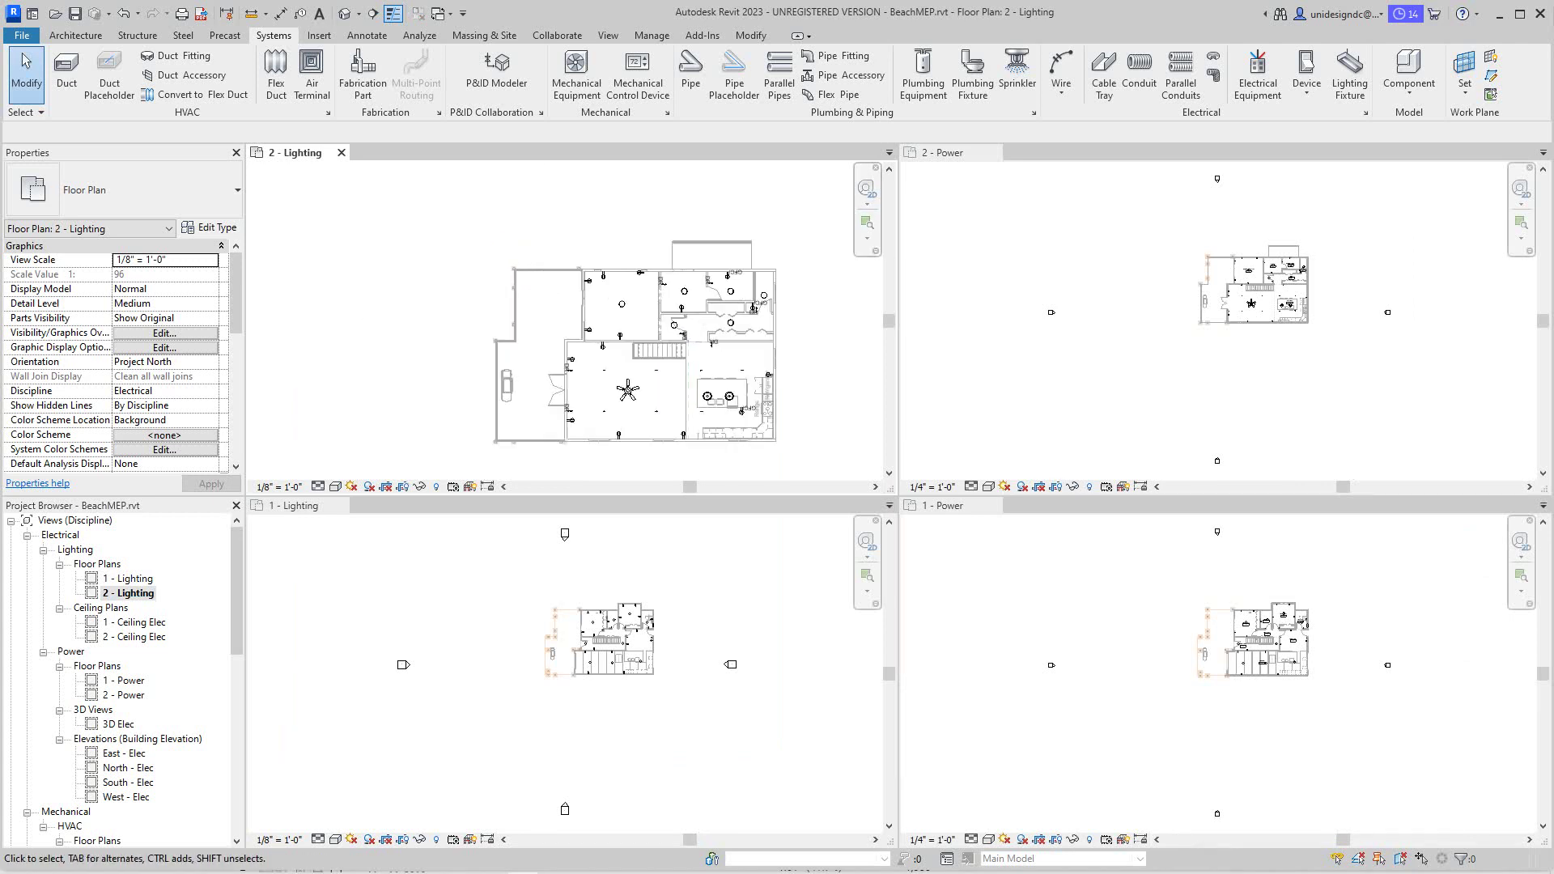
middle_click_drag(695, 338, 663, 307)
scroll(1186, 330, "up", 2)
middle_click_drag(1184, 319, 1095, 352)
scroll(658, 671, "up", 2)
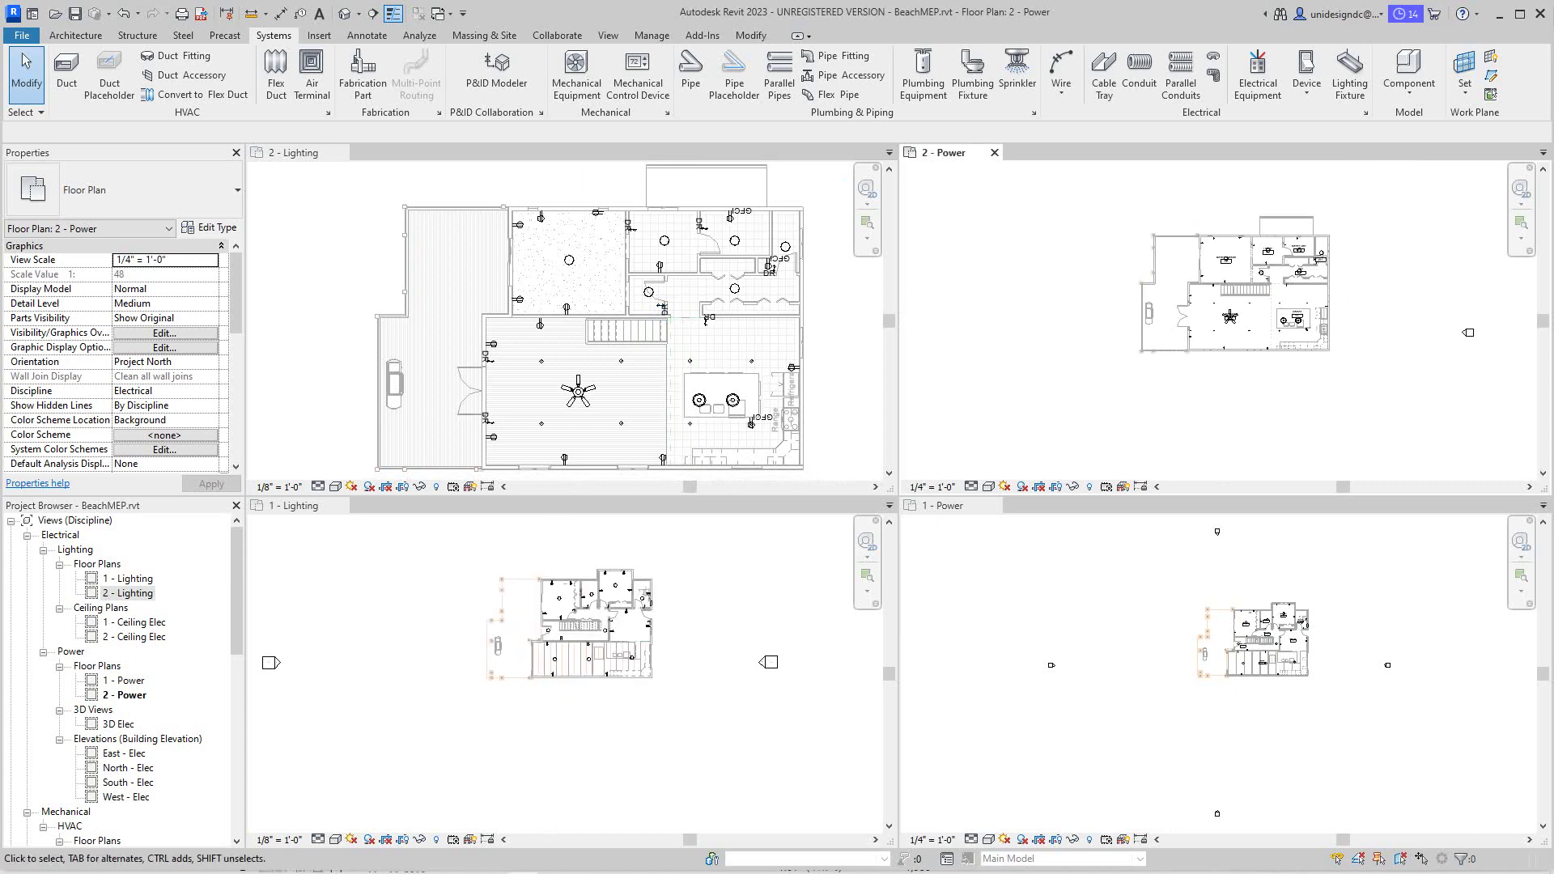
scroll(1296, 646, "up", 4)
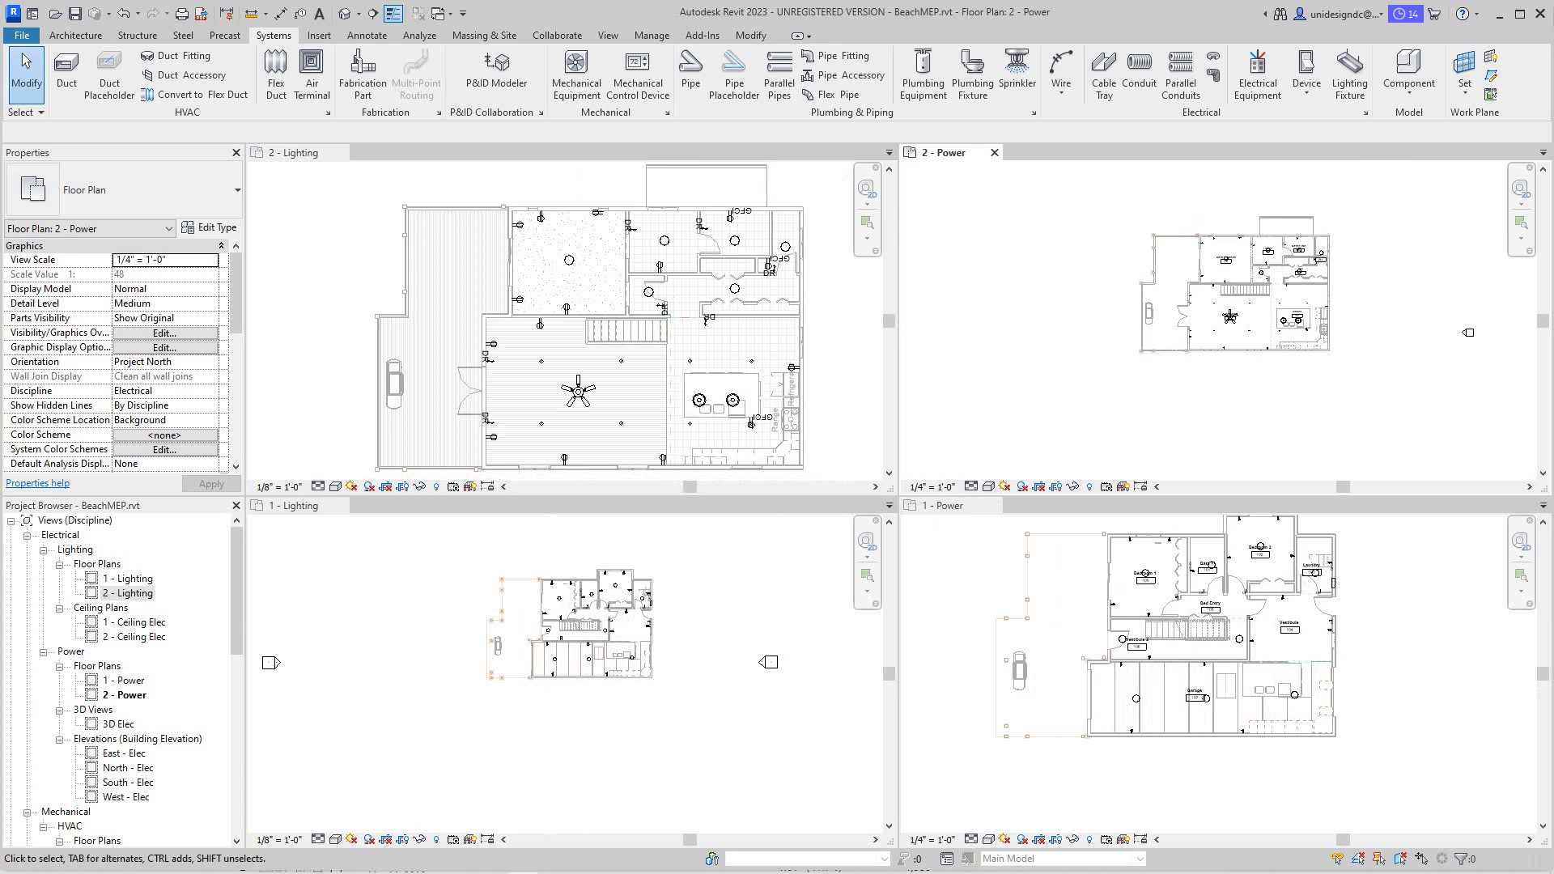
scroll(693, 648, "up", 2)
left_click(693, 648)
scroll(689, 621, "down", 1)
middle_click_drag(700, 590, 716, 658)
scroll(720, 652, "up", 2)
scroll(732, 671, "up", 1)
scroll(1025, 648, "down", 2)
left_click(1025, 648)
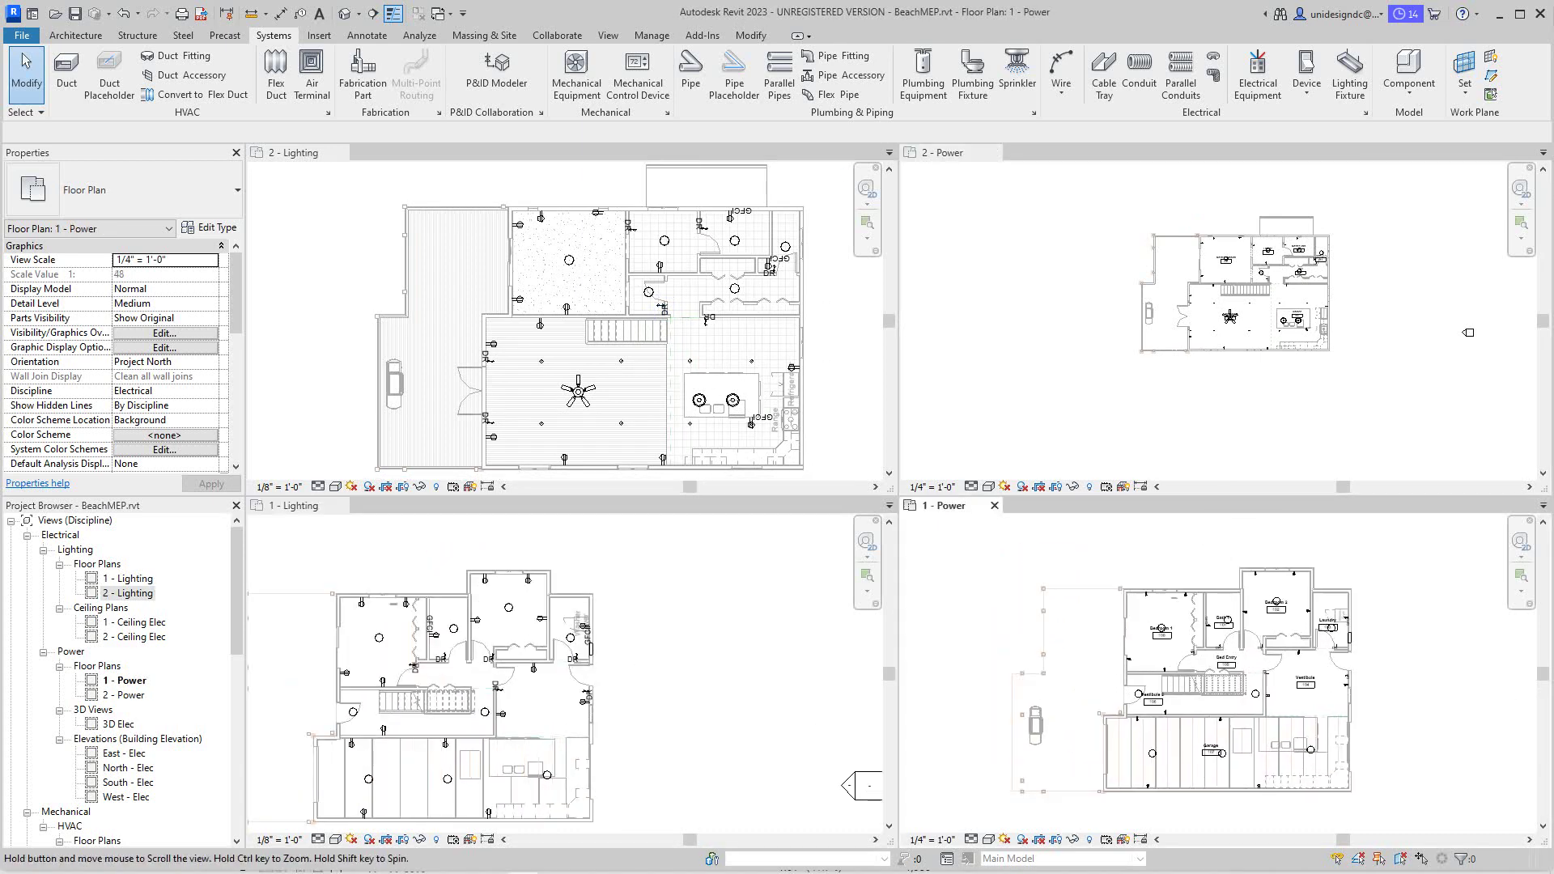
middle_click_drag(1182, 672, 1227, 712)
scroll(1139, 407, "up", 2)
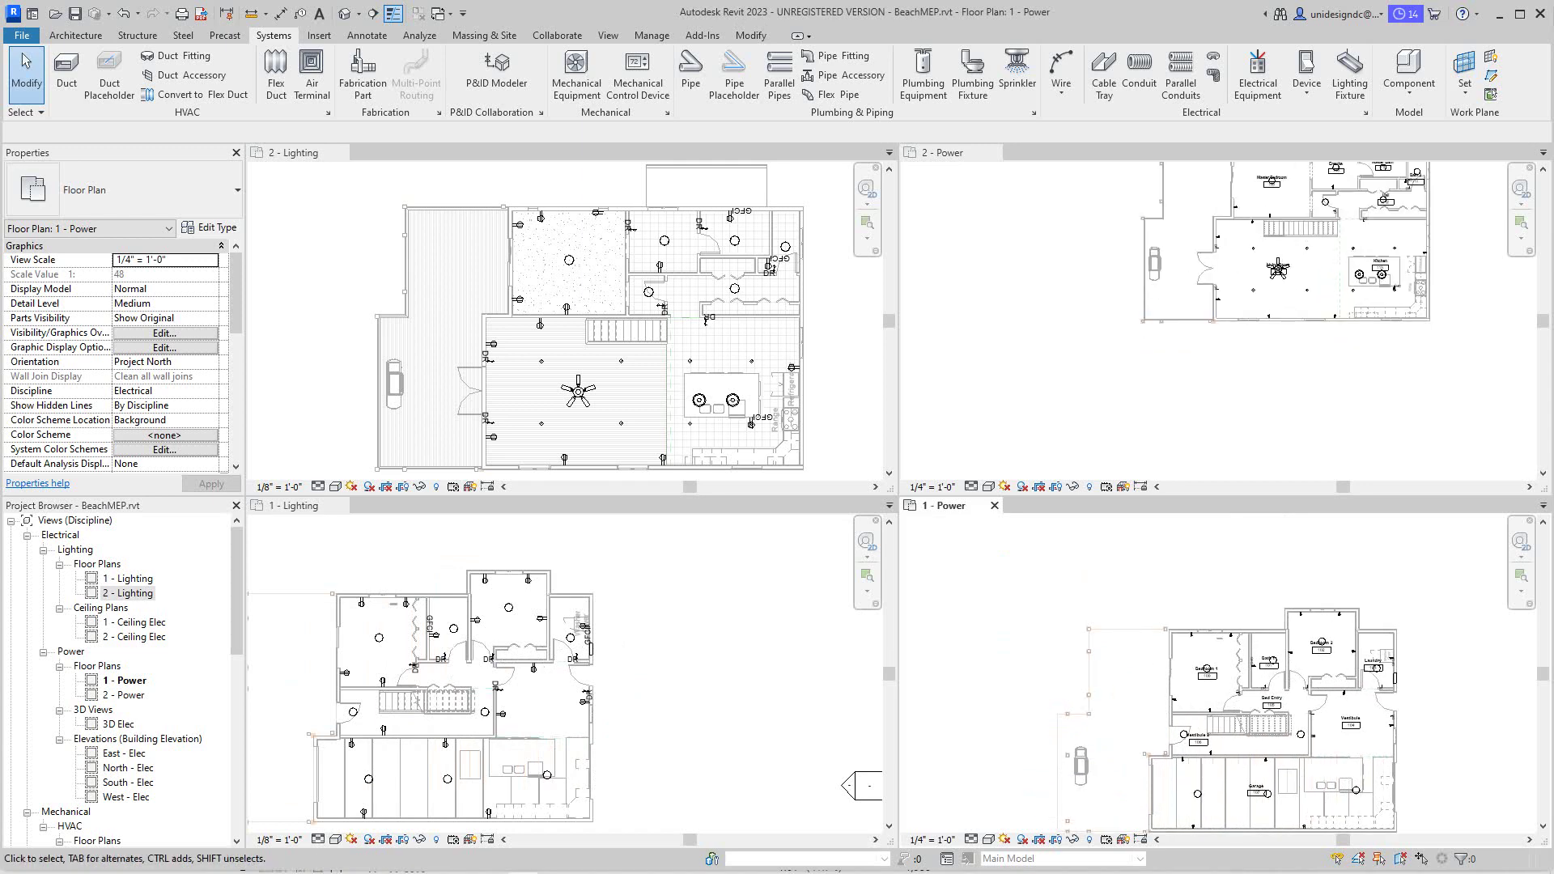
- Return the tiled plans to a single tabbed window with 2 - Power active and its whole second floor framed
key("ctrl+Tab")
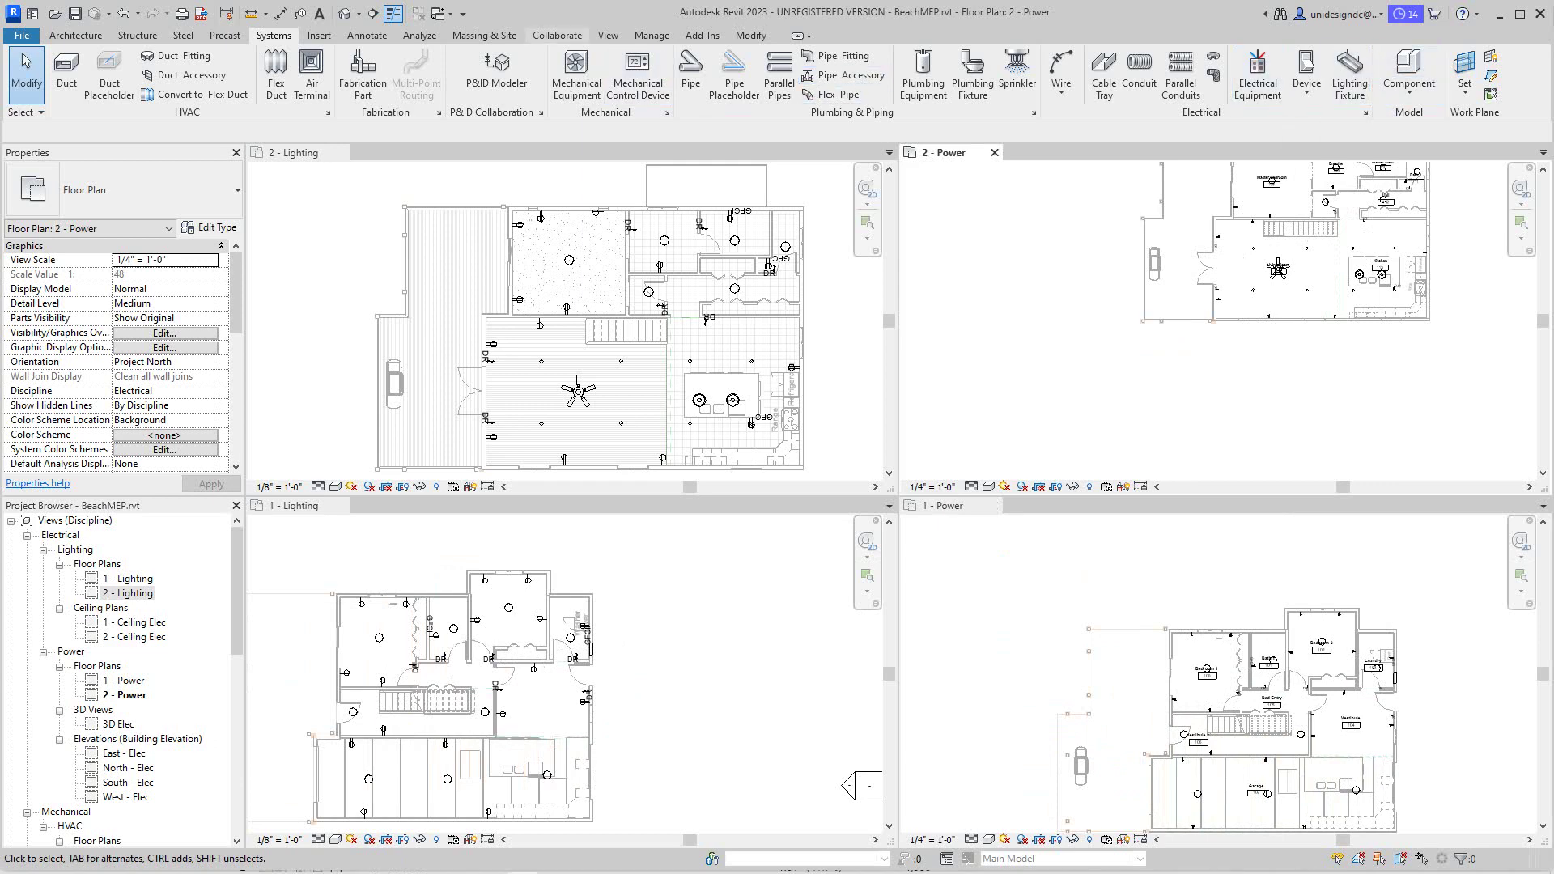
left_click(608, 35)
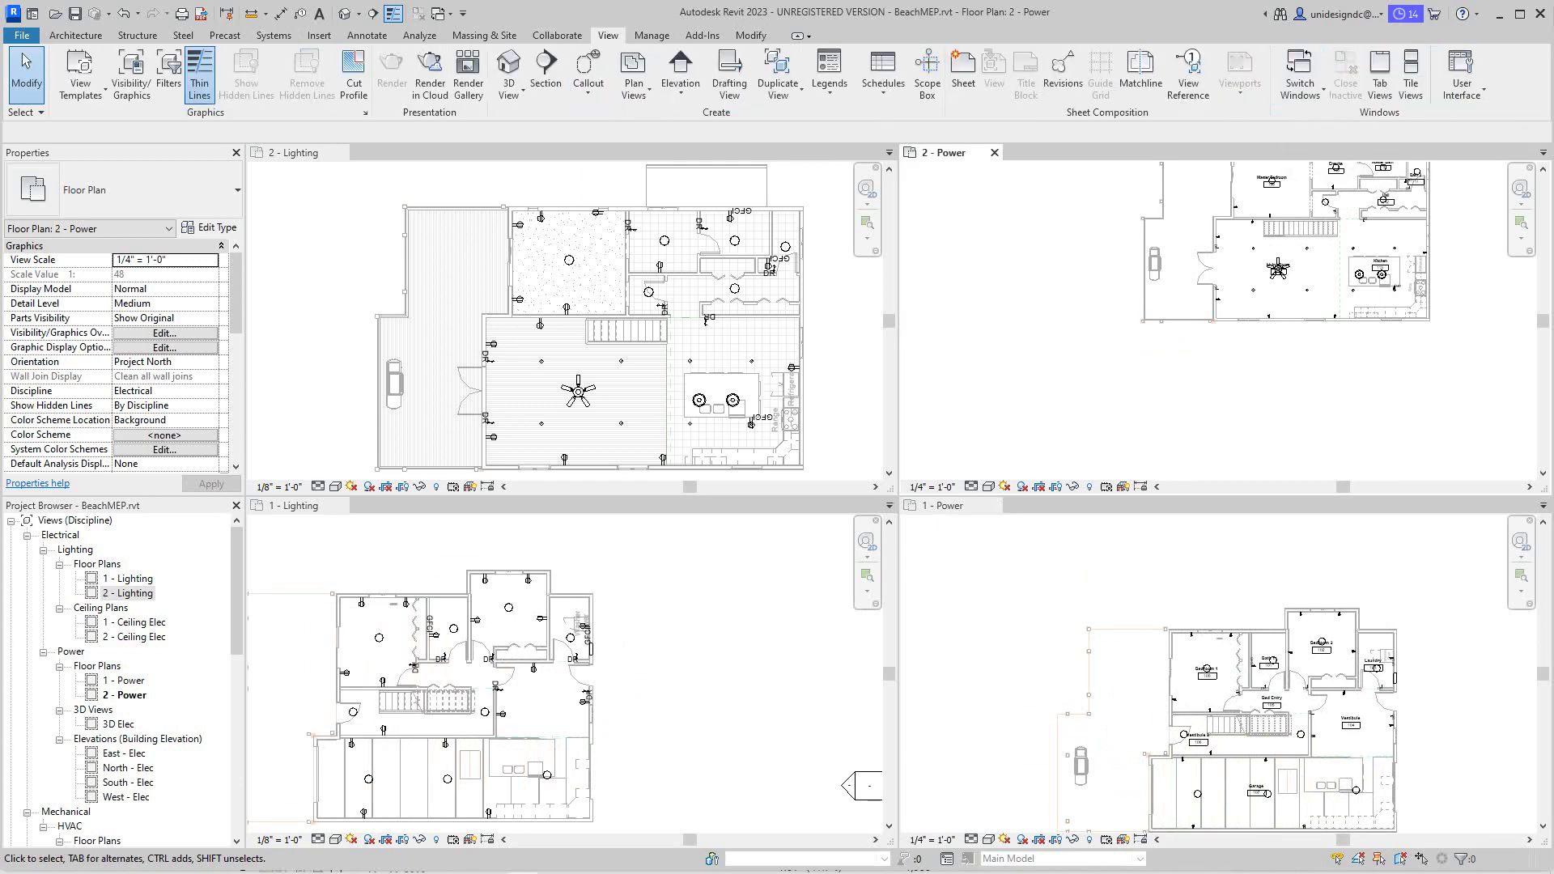
left_click(1380, 77)
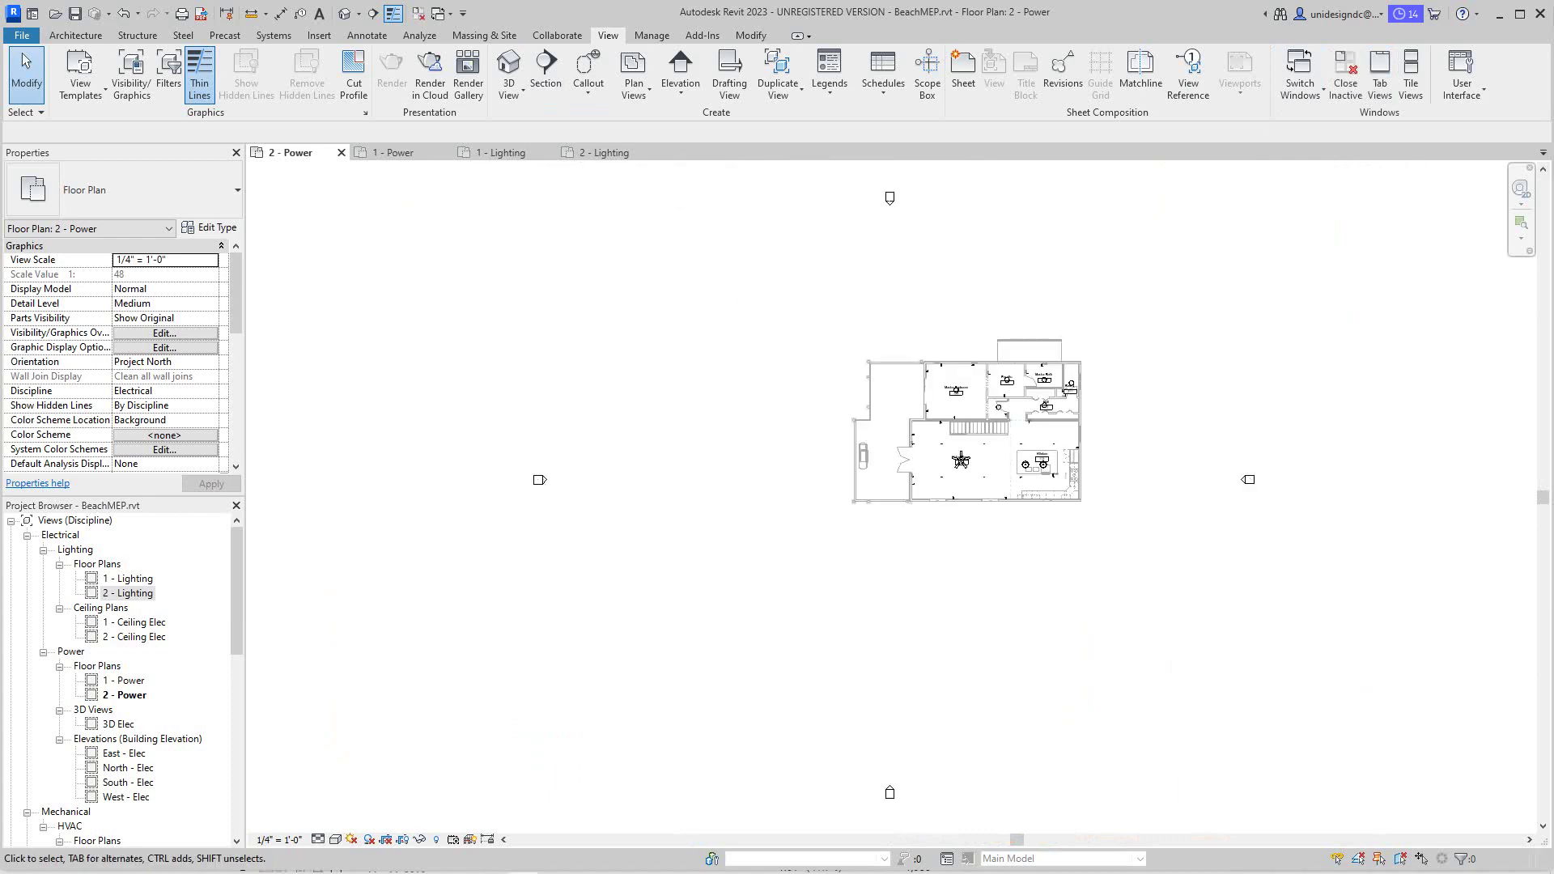
scroll(1054, 382, "up", 4)
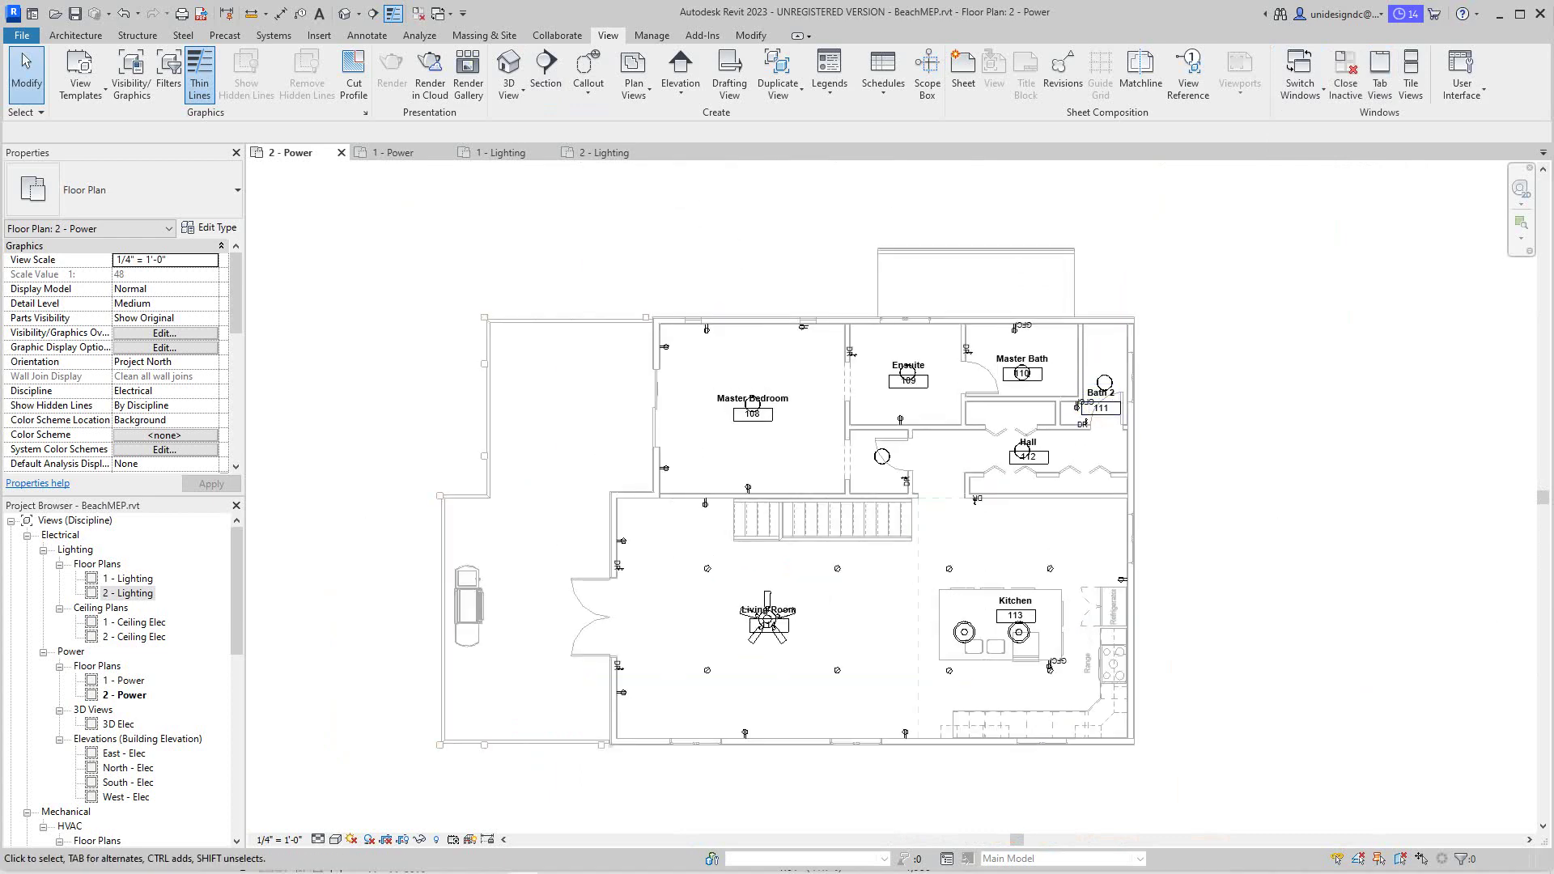
scroll(1156, 446, "up", 1)
middle_click_drag(1155, 446, 1162, 441)
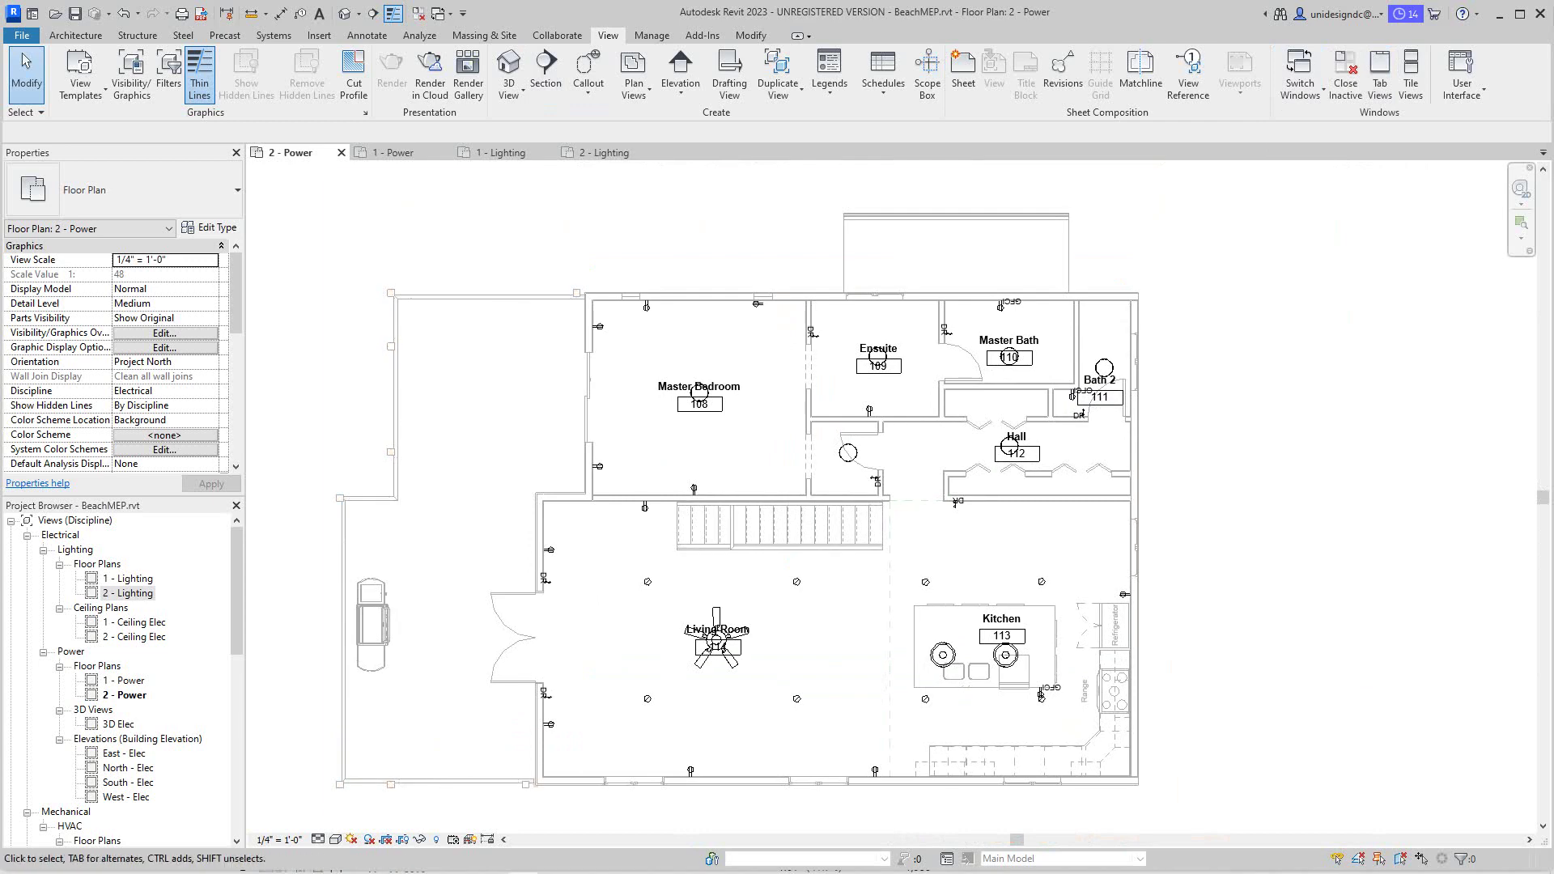
- Switch to the 1 - Power floor plan and examine the first floor's outlets, switches and room tags
left_click(393, 152)
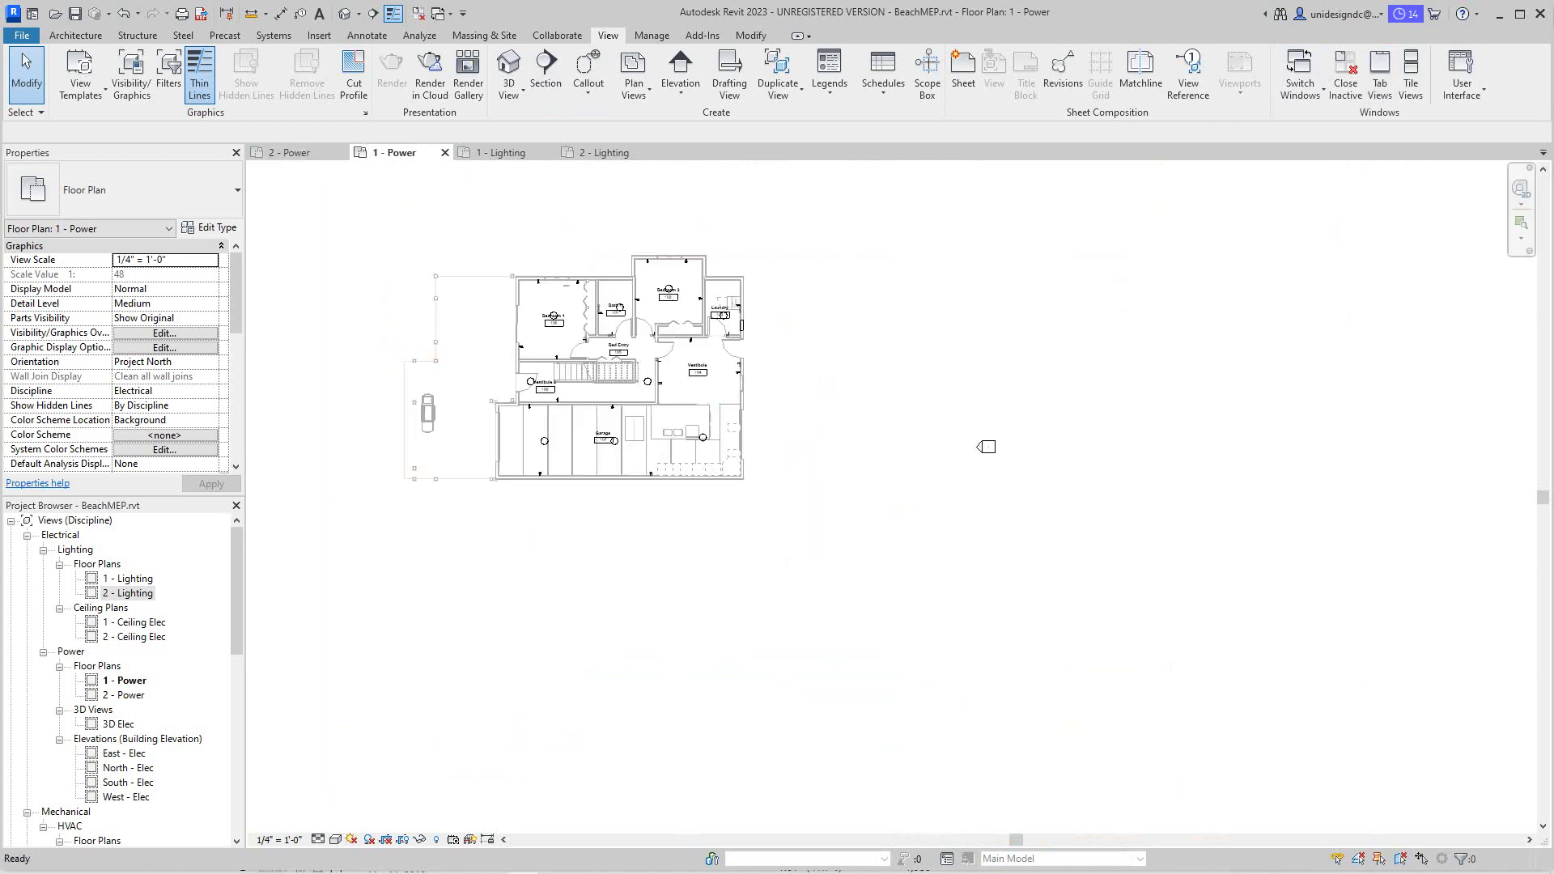
middle_click_drag(655, 332, 866, 447)
scroll(806, 497, "up", 7)
scroll(803, 514, "down", 1)
middle_click_drag(803, 514, 952, 471)
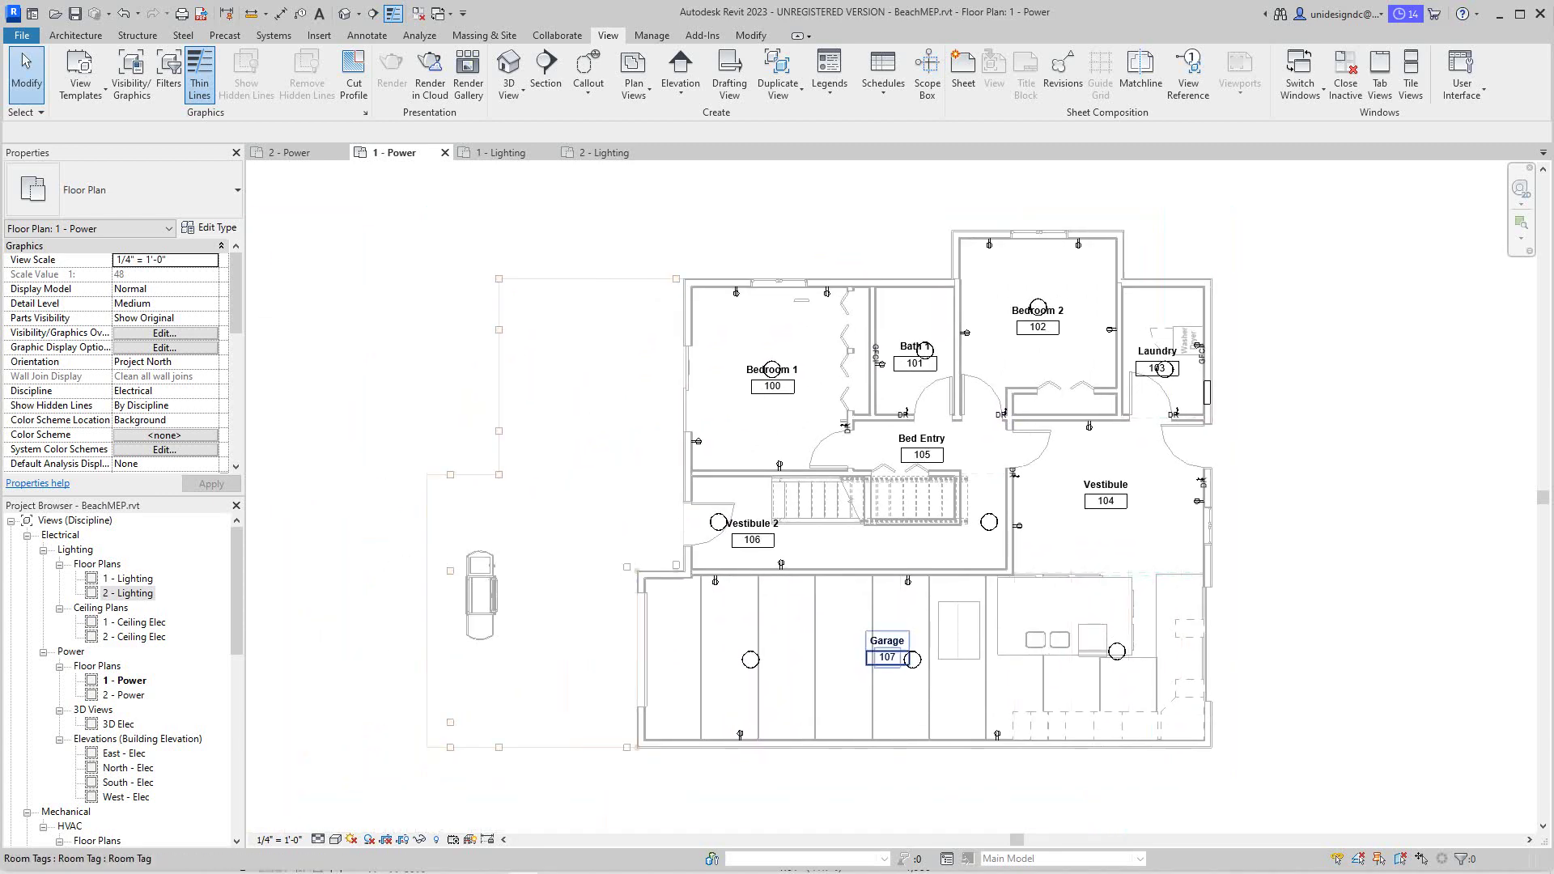